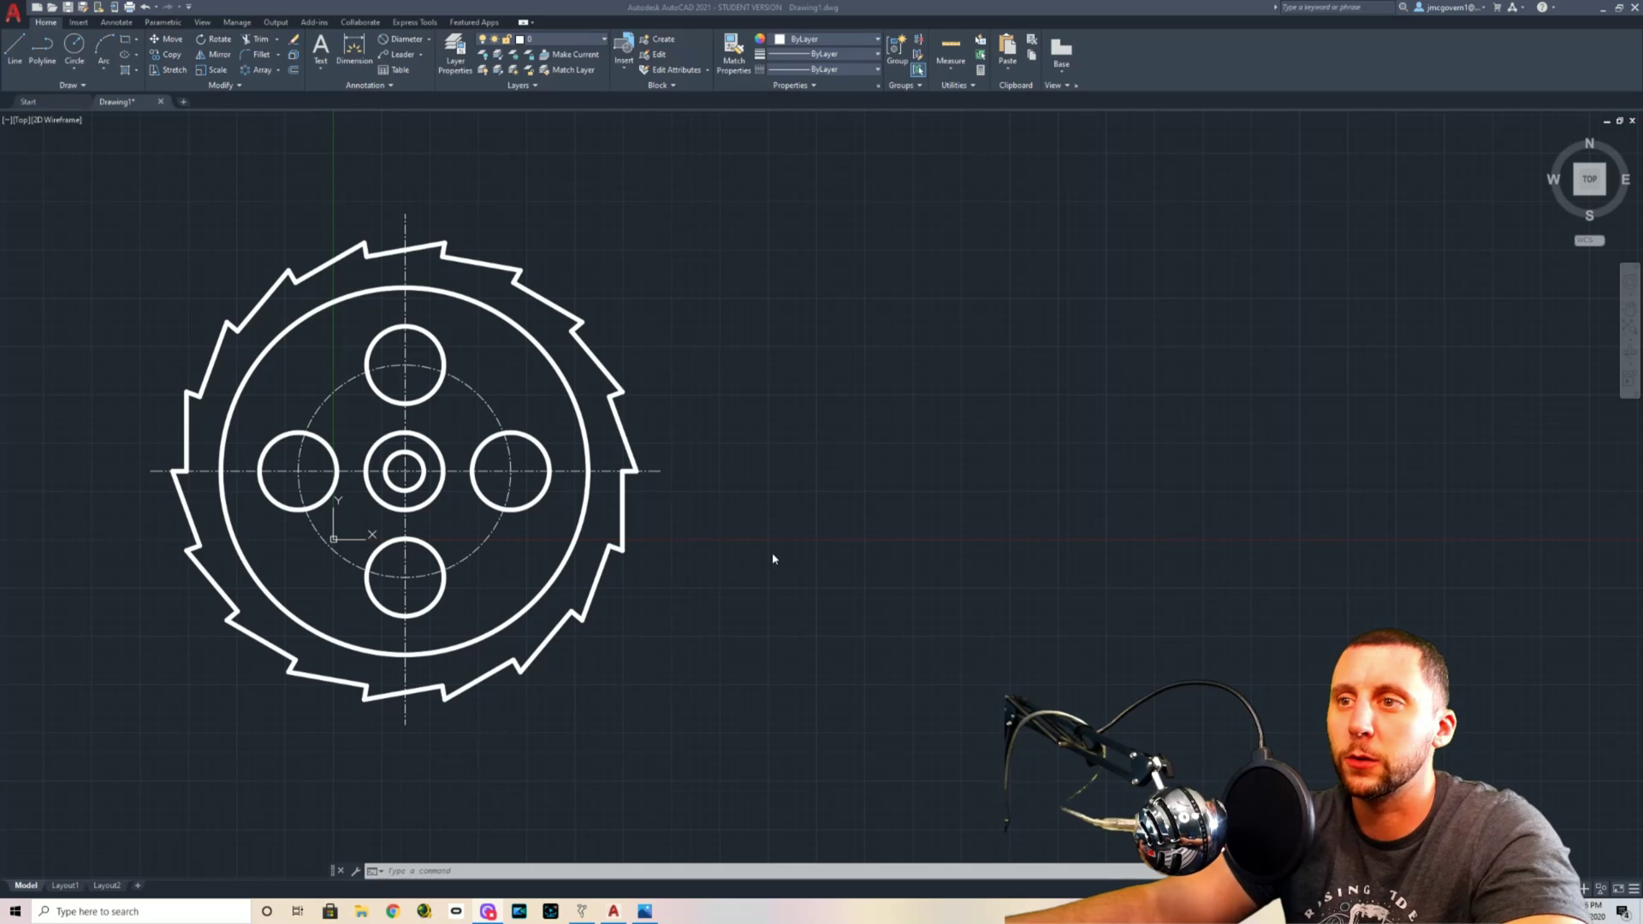
# Switch to the Photos app and examine the full dimensioned ratchet wheel drawing, Figure 01.
pyautogui.click(644, 911)
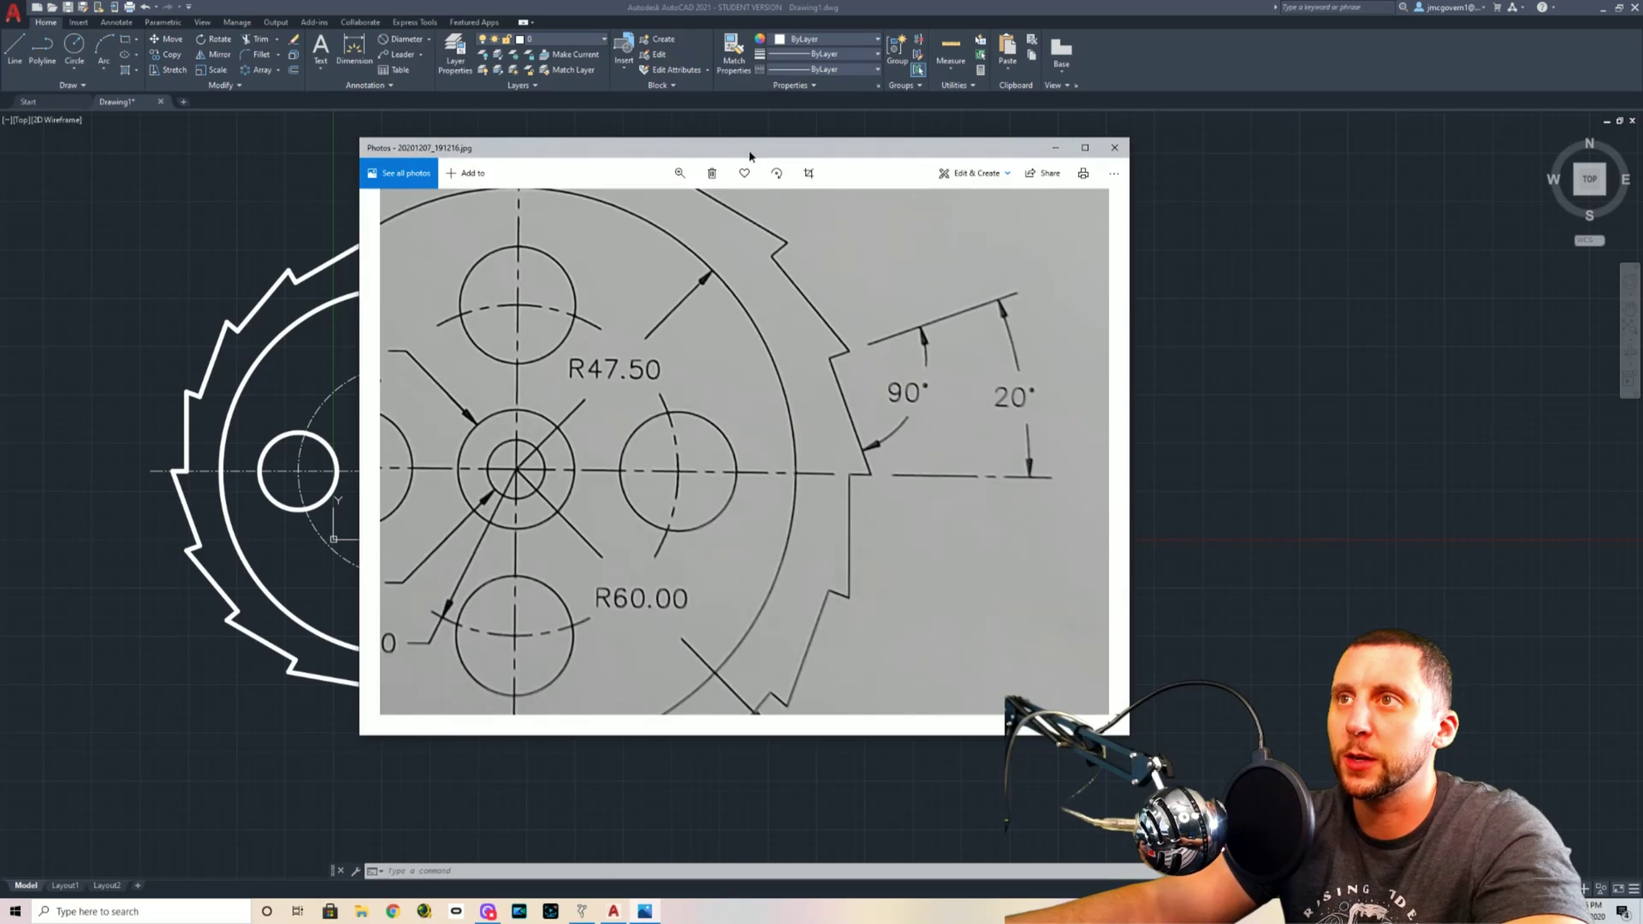
pyautogui.moveTo(752, 149); pyautogui.dragTo(882, 199)
pyautogui.click(808, 223)
pyautogui.moveTo(771, 259); pyautogui.dragTo(746, 258)
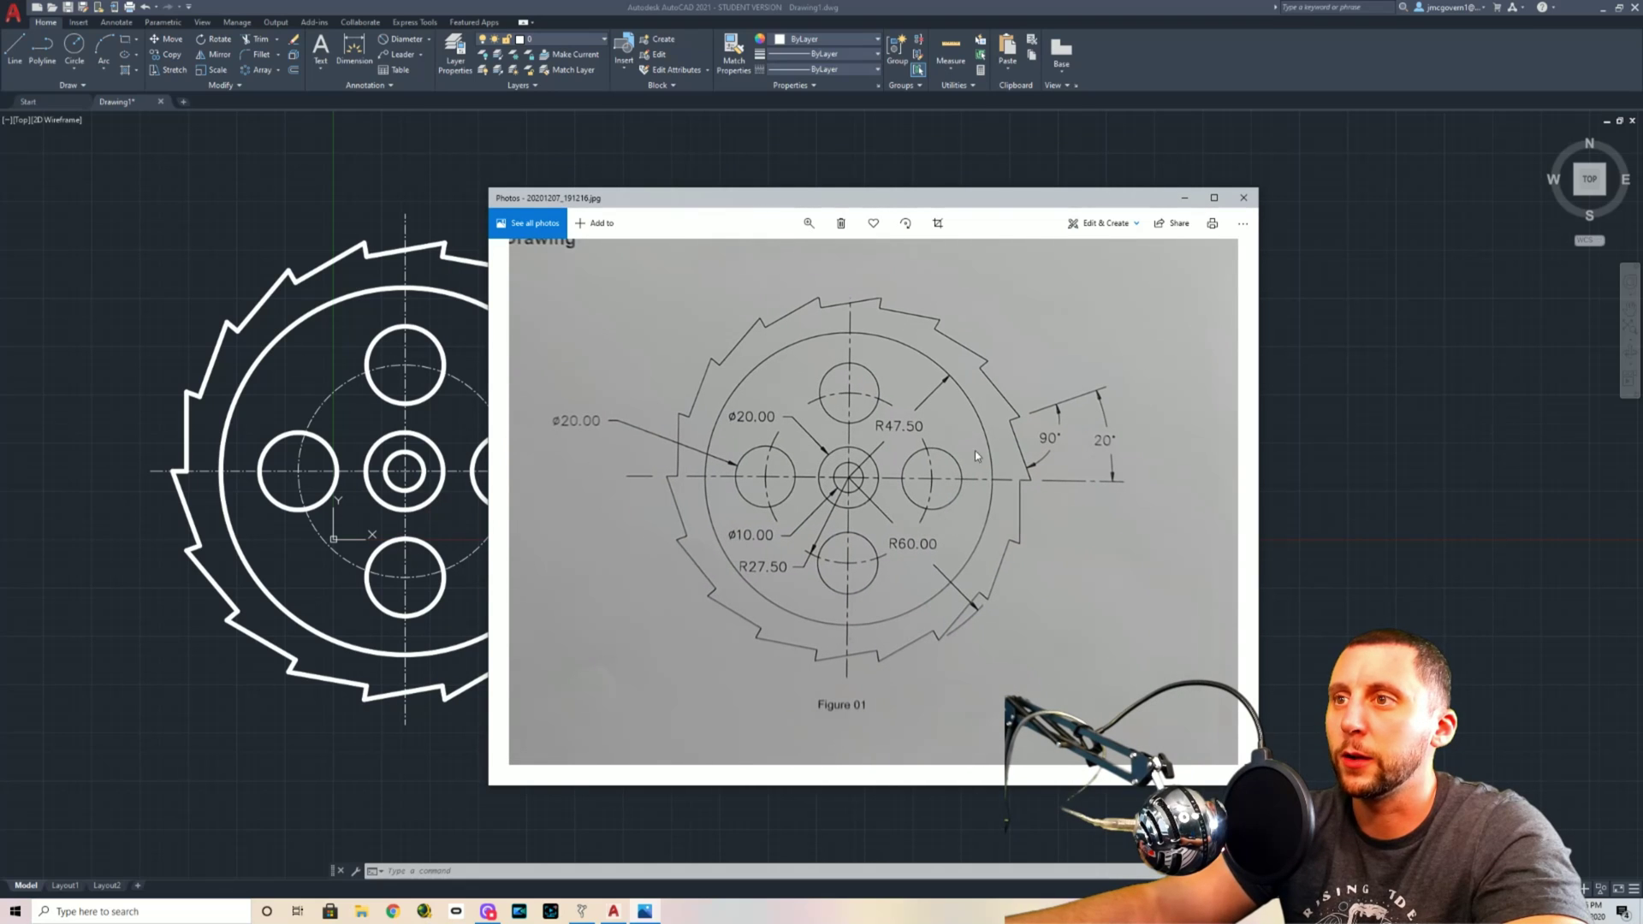
pyautogui.moveTo(864, 198); pyautogui.dragTo(891, 172)
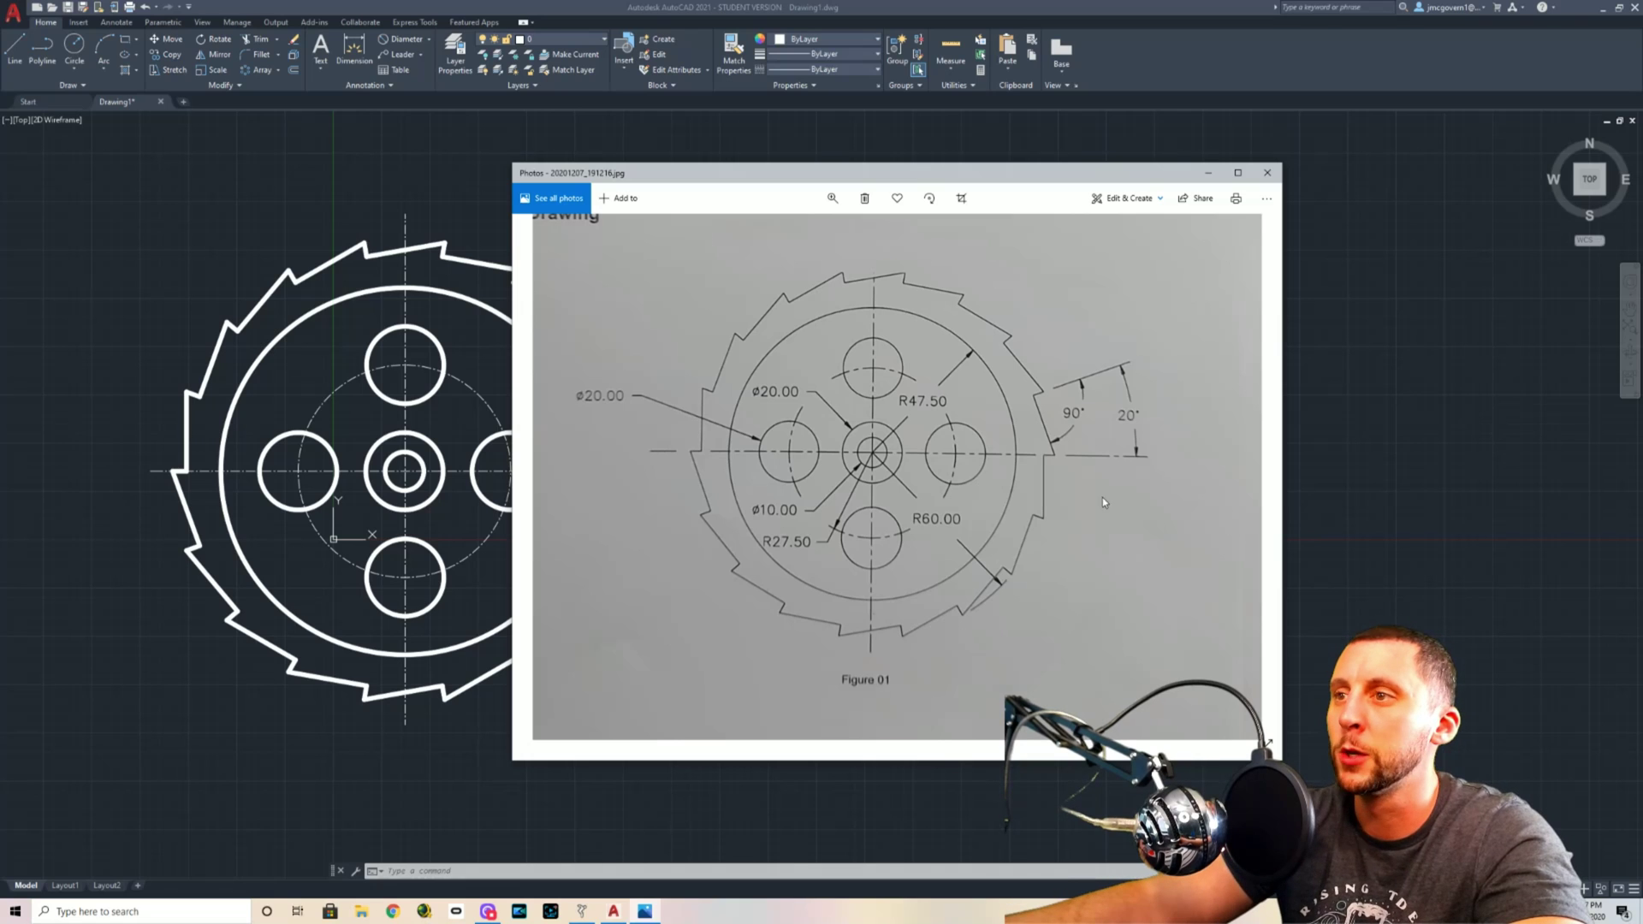
# Switch back to AutoCAD and draw a circle of radius 60 to the right of the finished wheel.
pyautogui.click(1328, 440)
pyautogui.click(74, 47)
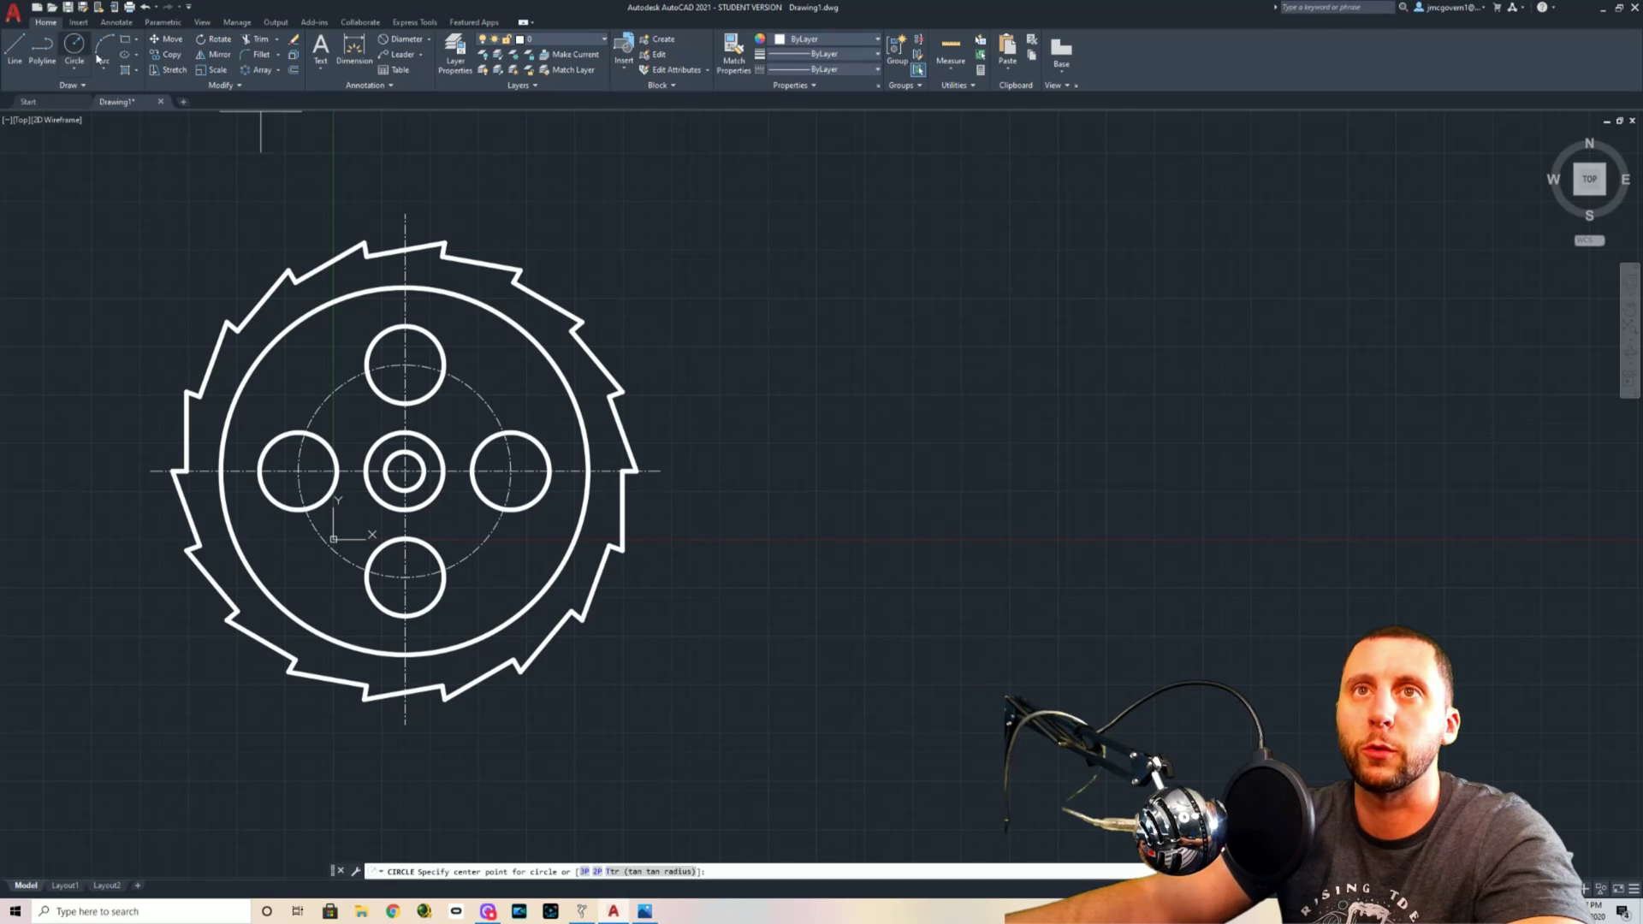
pyautogui.click(1144, 470)
pyautogui.write('60')
pyautogui.press('Return')
pyautogui.moveTo(1136, 528); pyautogui.dragTo(967, 543, button='middle')
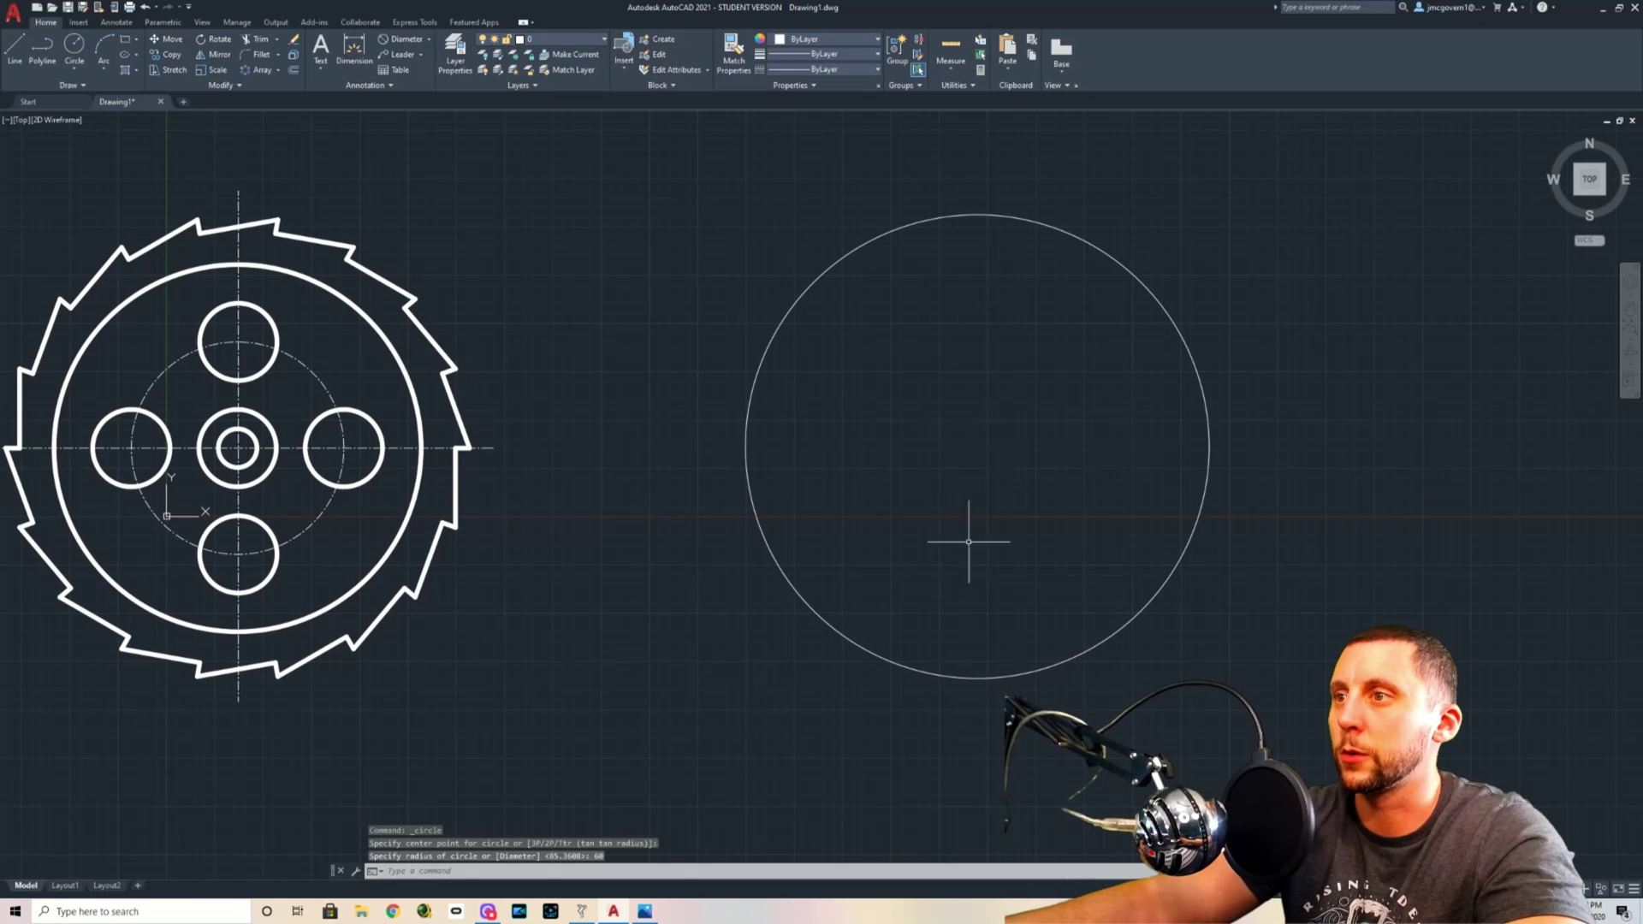
# Draw a horizontal line from the new circle's centre to its right quadrant and compare with the reference photo.
pyautogui.click(14, 47)
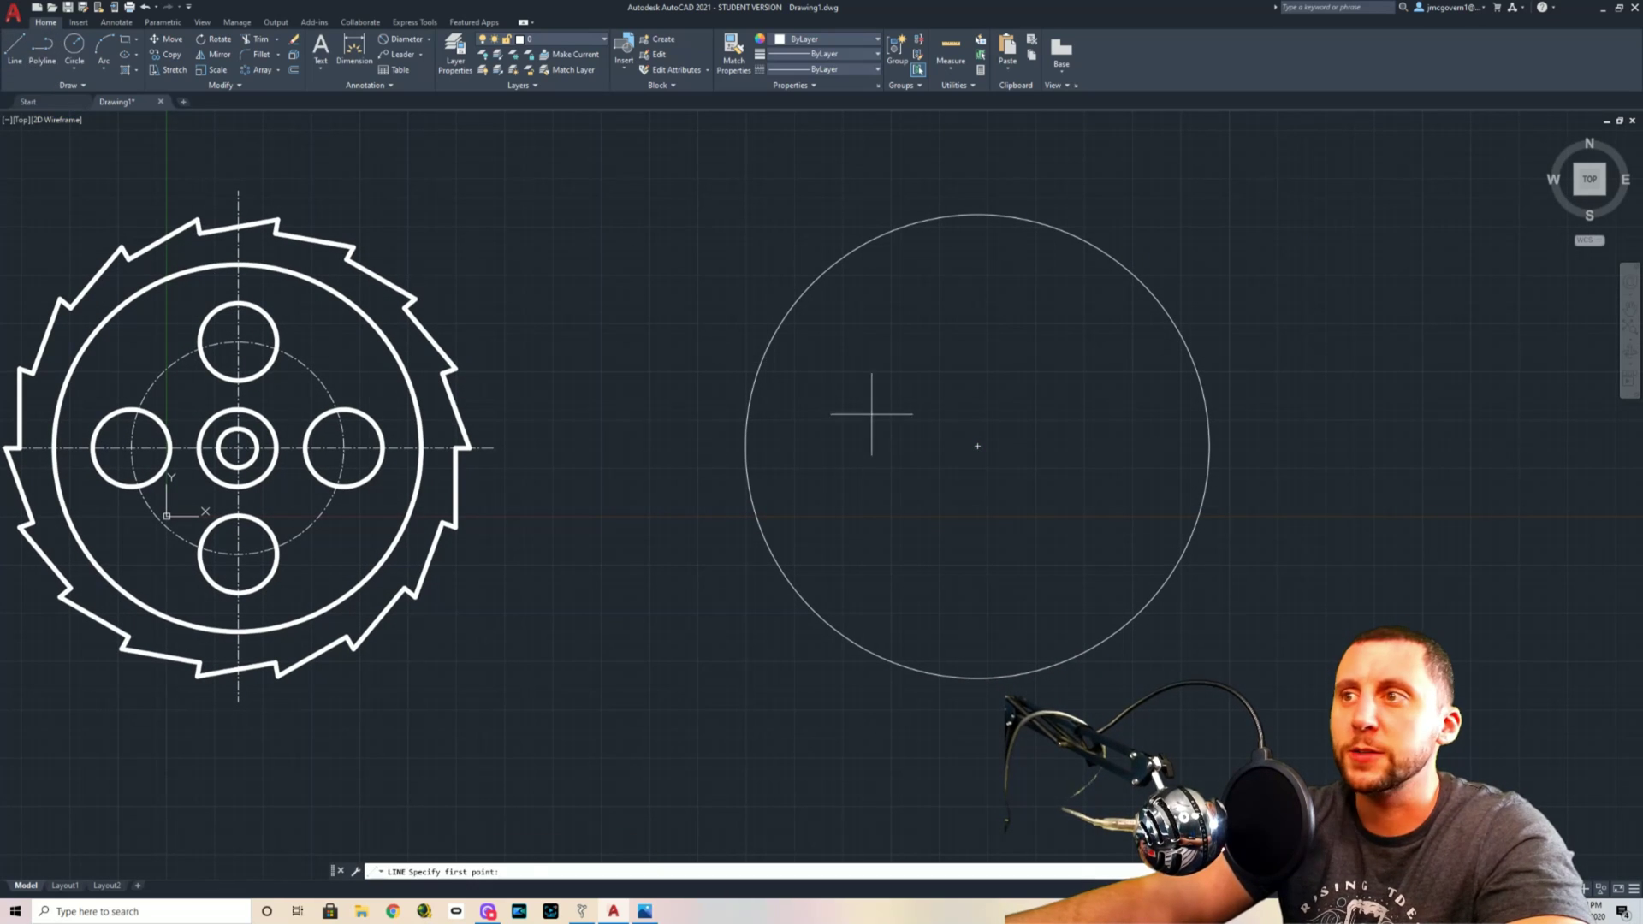
pyautogui.click(977, 445)
pyautogui.click(1208, 446)
pyautogui.press('Escape')
pyautogui.hotkey('alt', 'Tab')
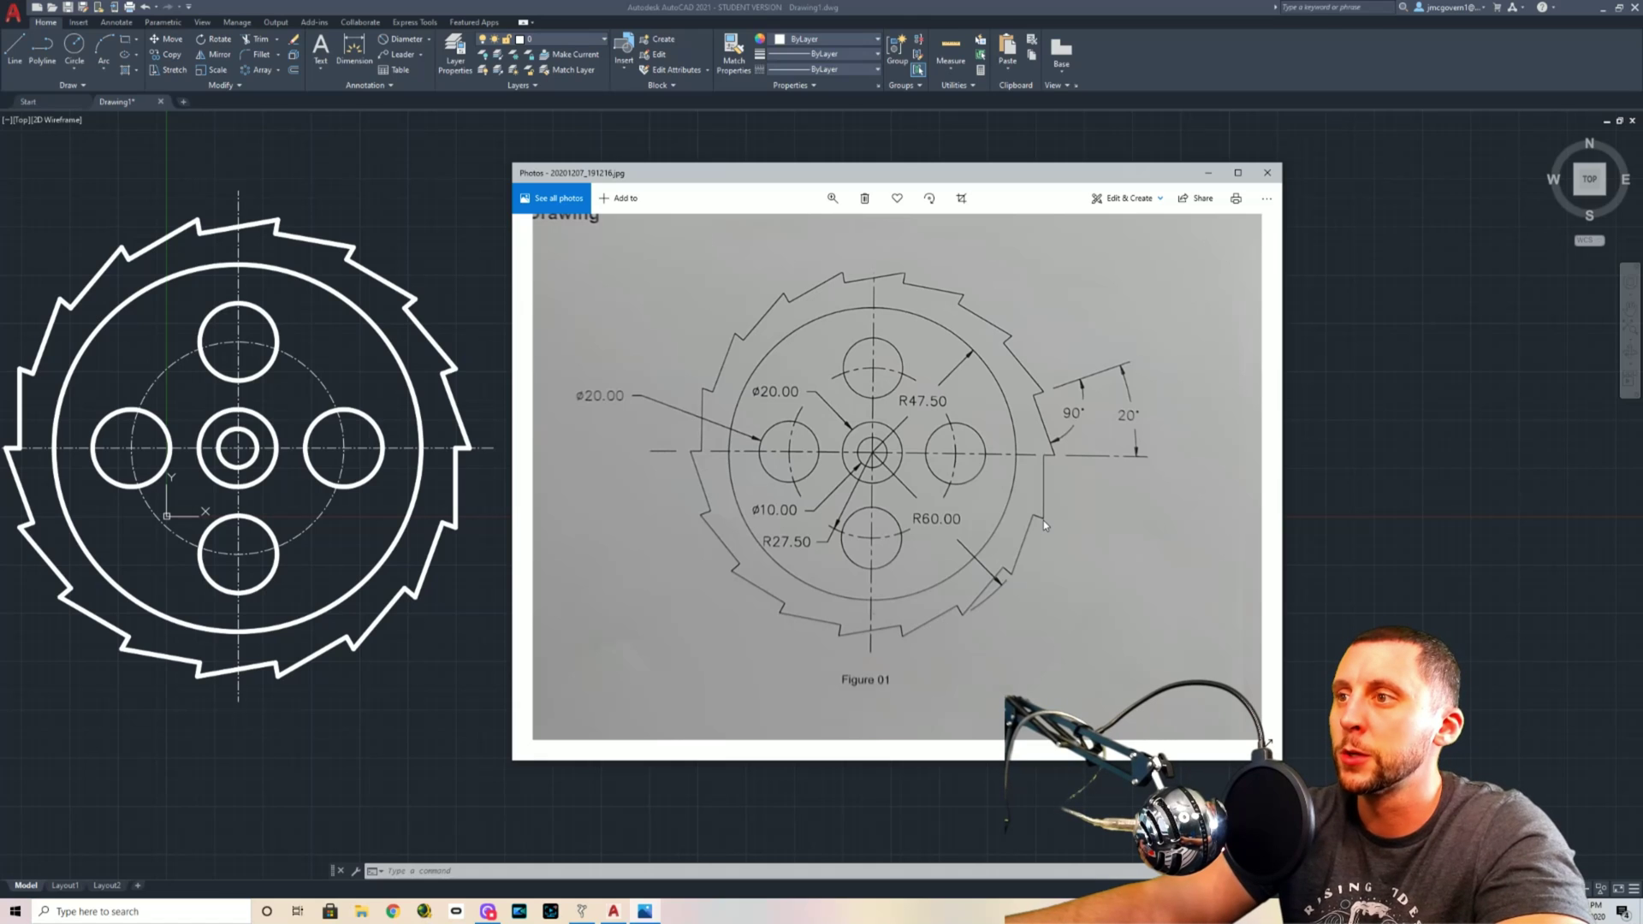
pyautogui.hotkey('alt', 'Tab')
pyautogui.click(1031, 446)
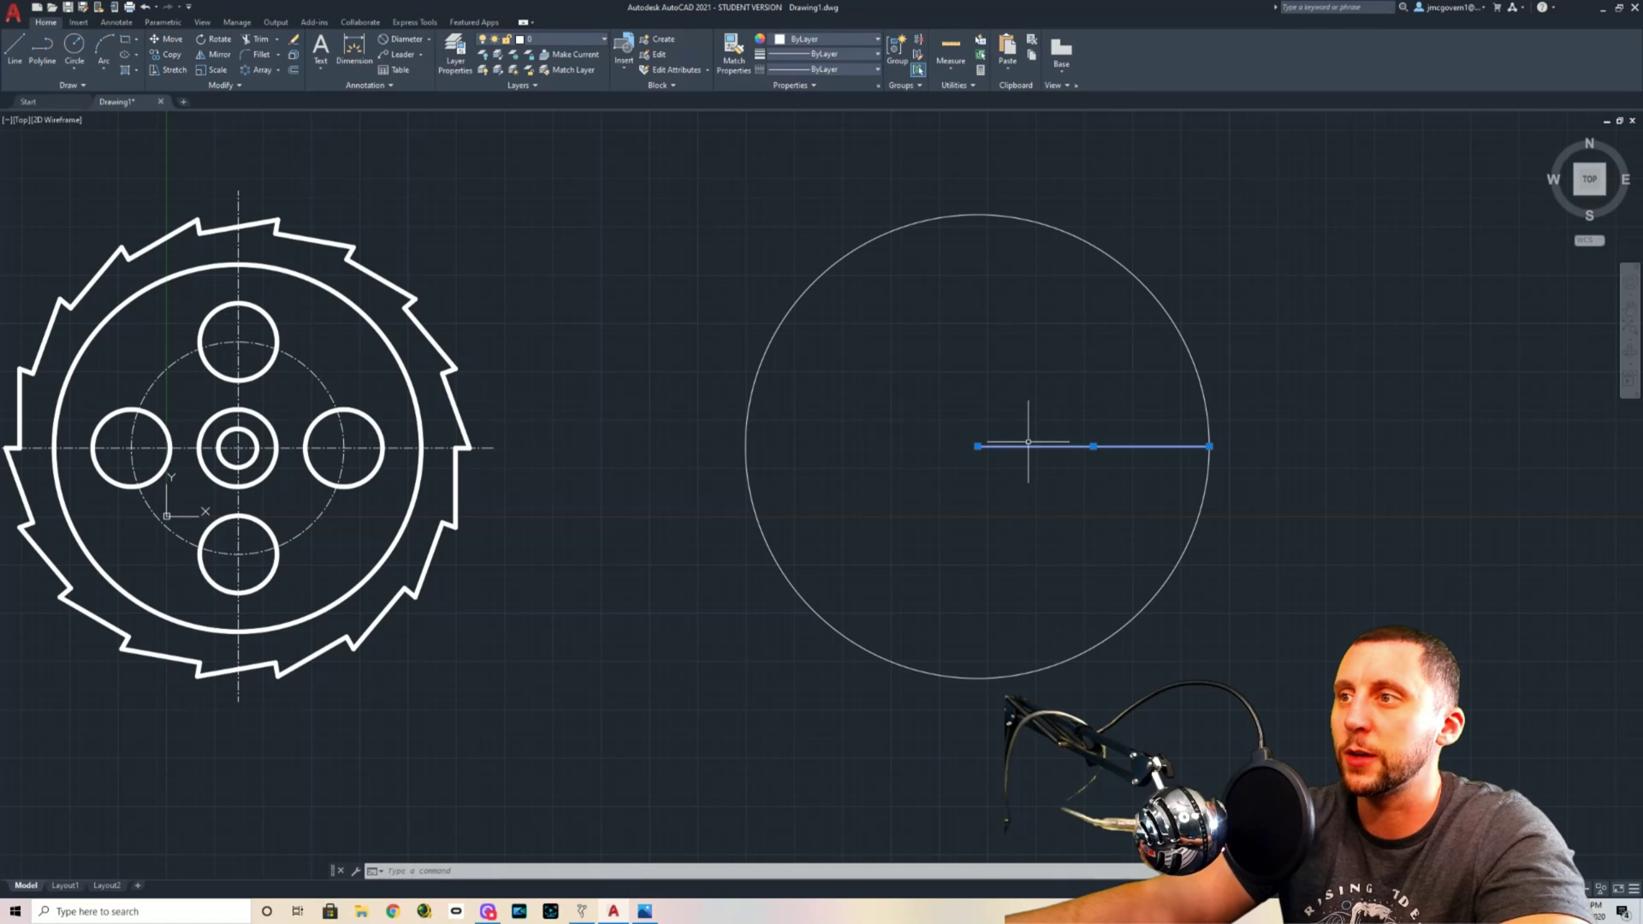
pyautogui.click(1038, 443)
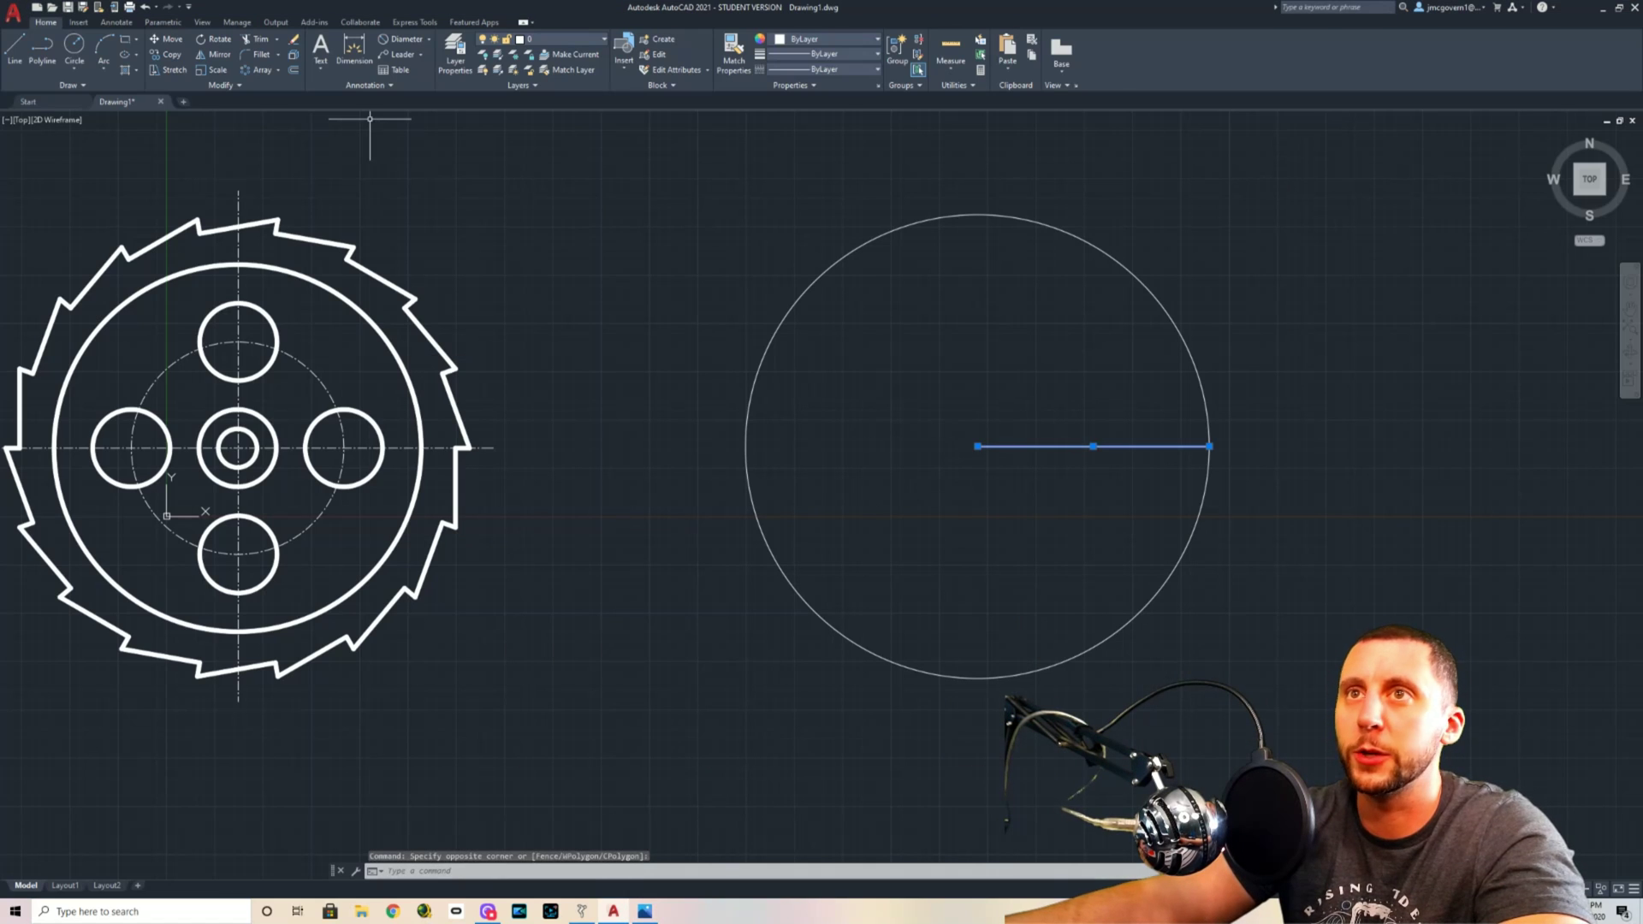
pyautogui.click(278, 70)
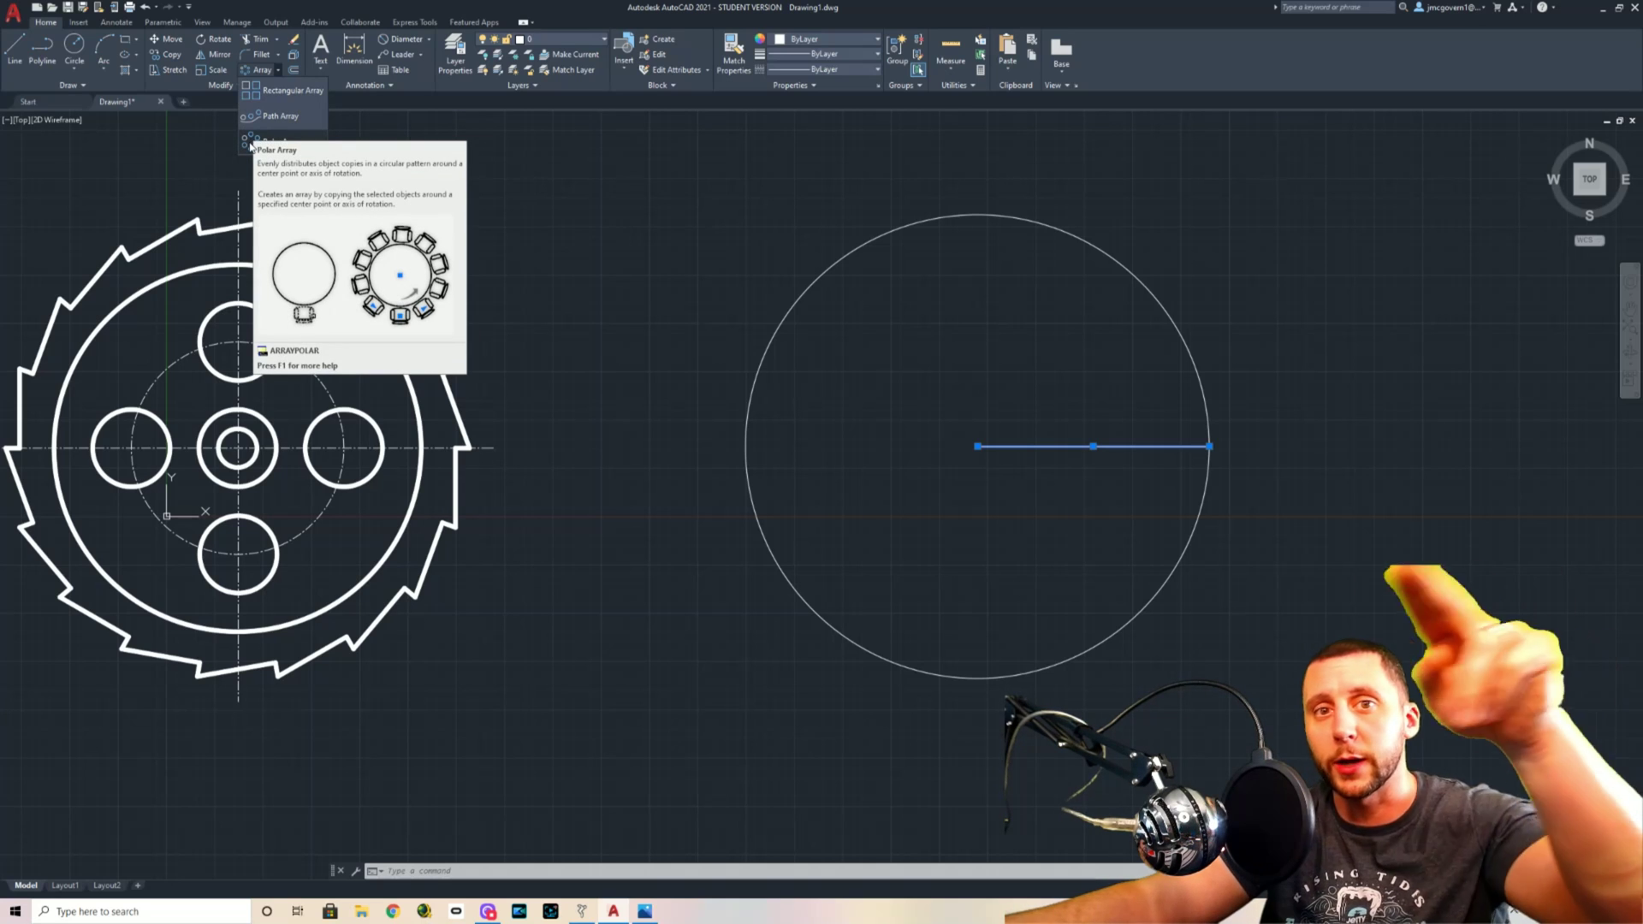
pyautogui.click(250, 145)
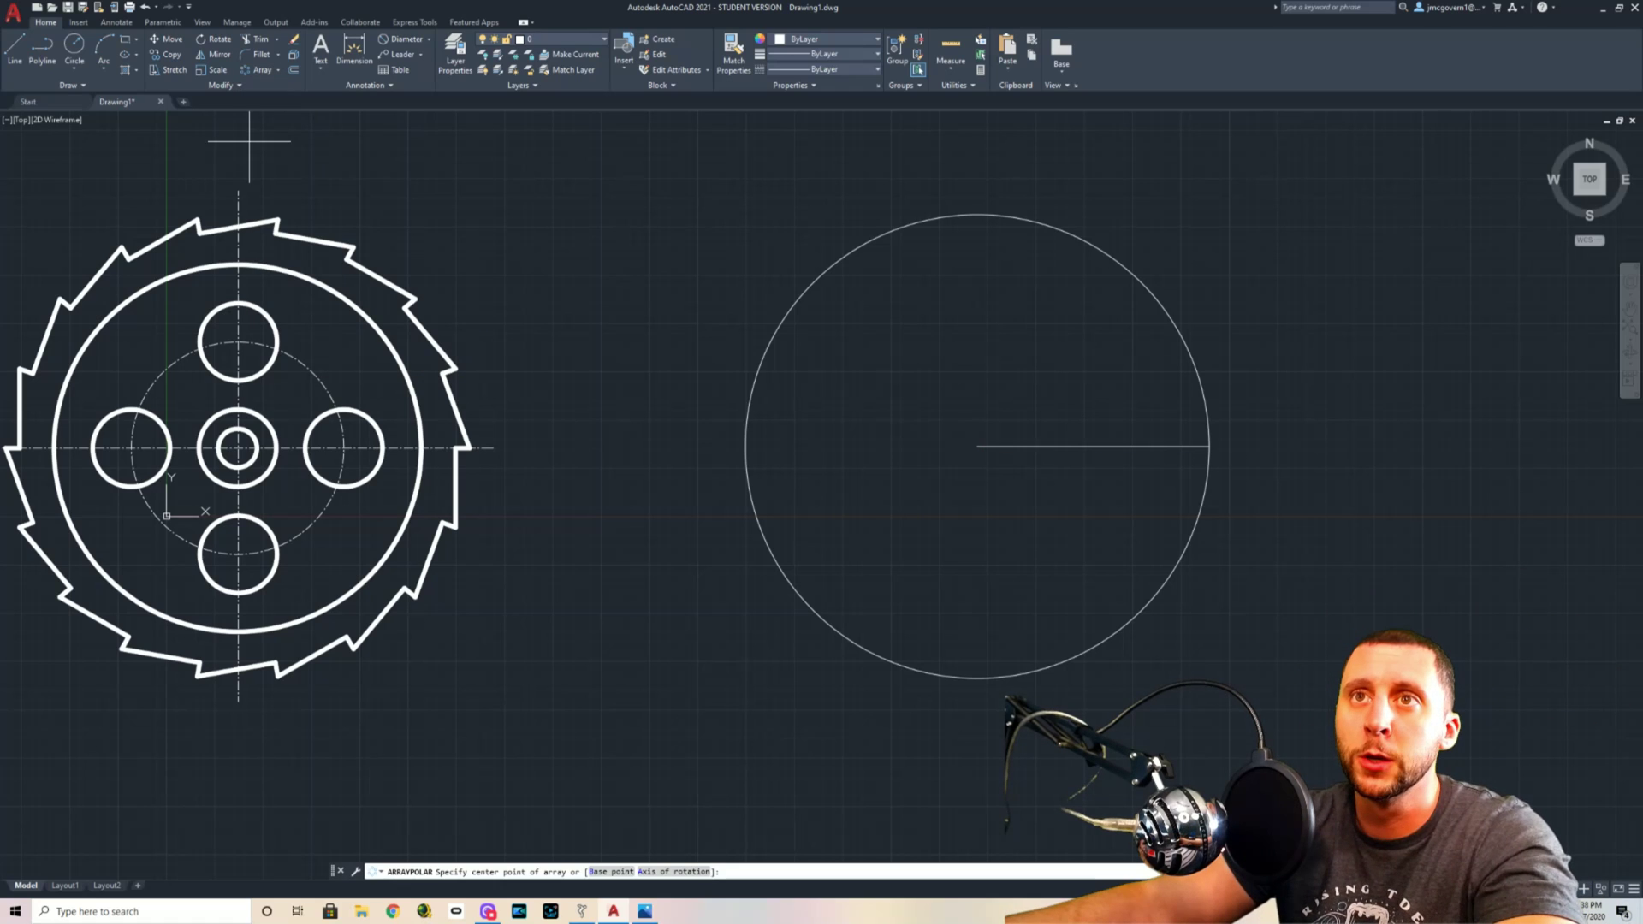
pyautogui.press('Escape')
# Create a polar array of the horizontal radius line around the circle's centre.
pyautogui.click(1048, 446)
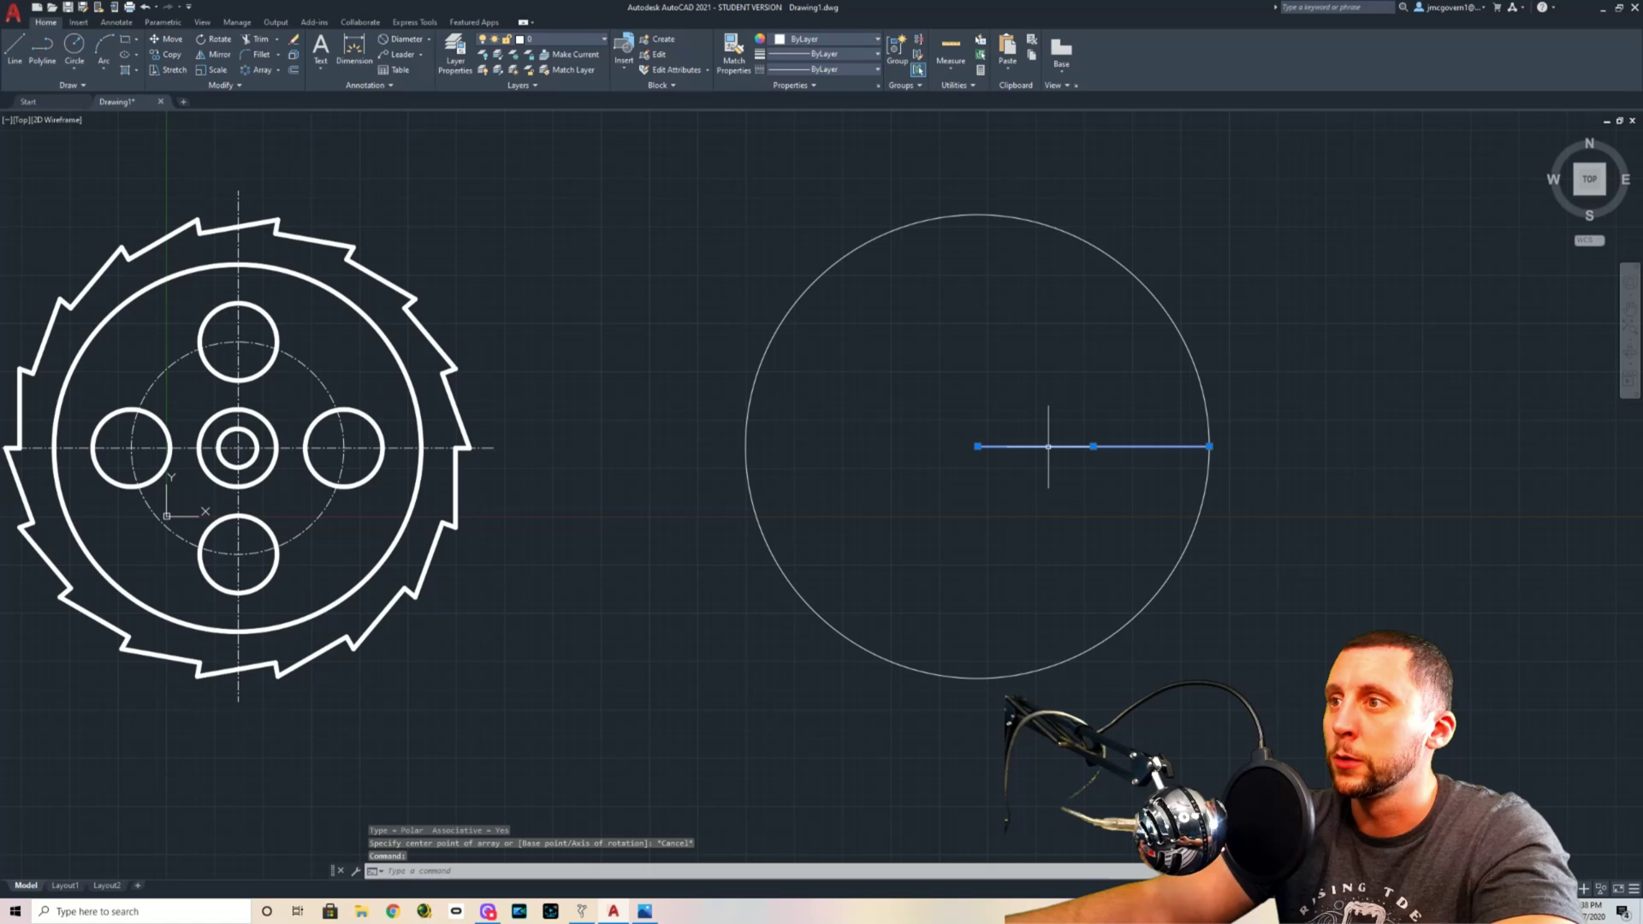
pyautogui.click(259, 70)
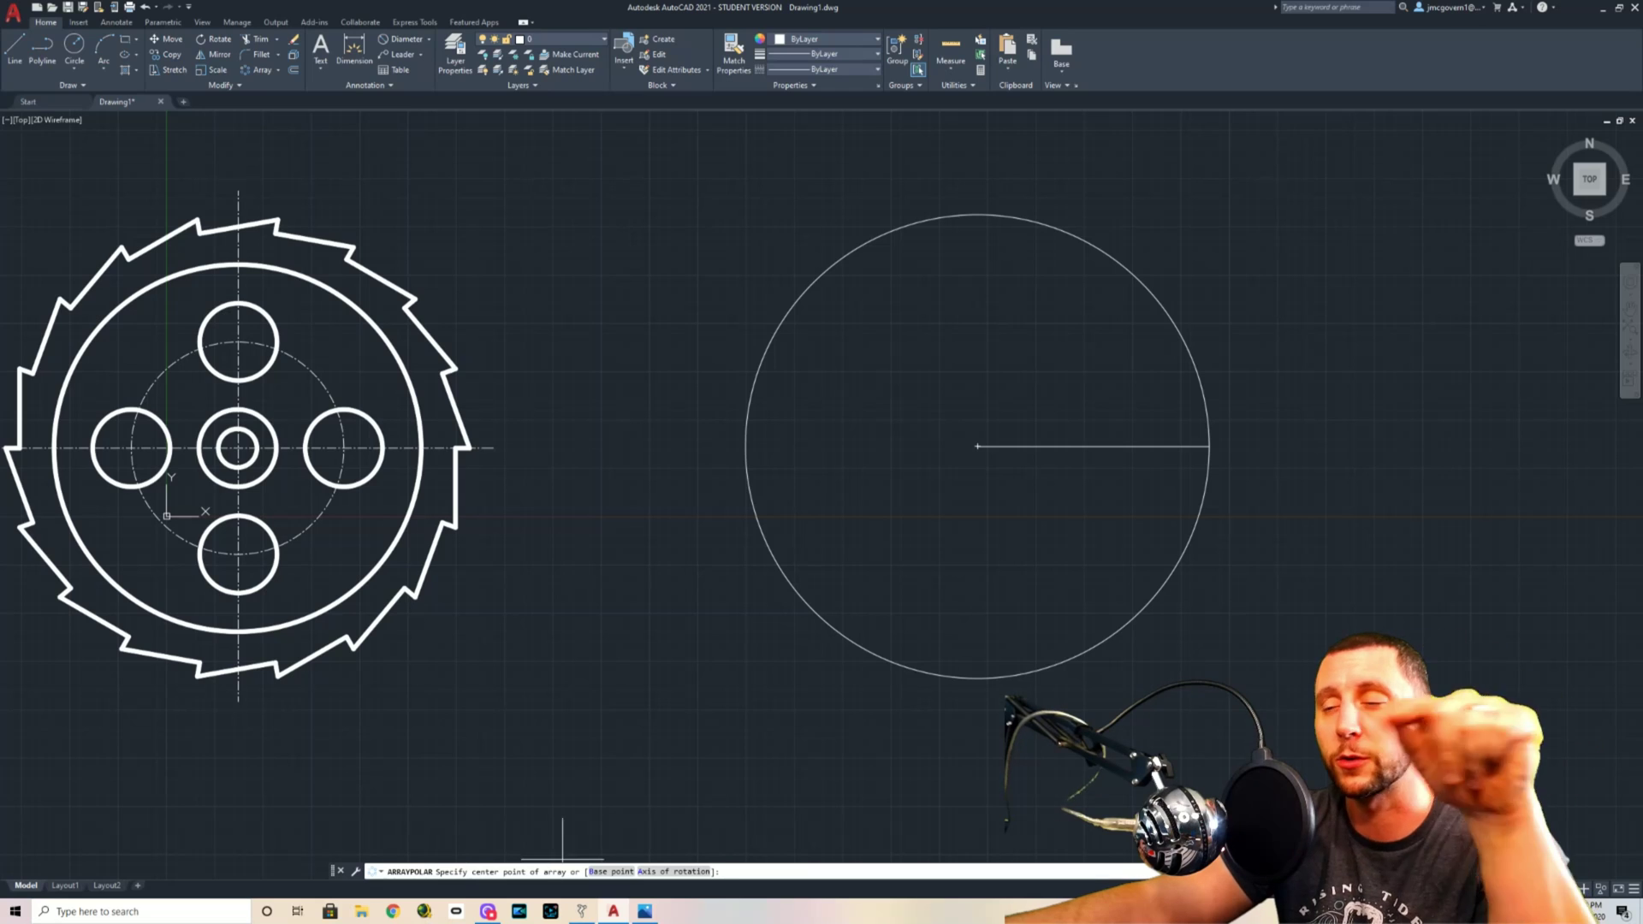
pyautogui.click(977, 446)
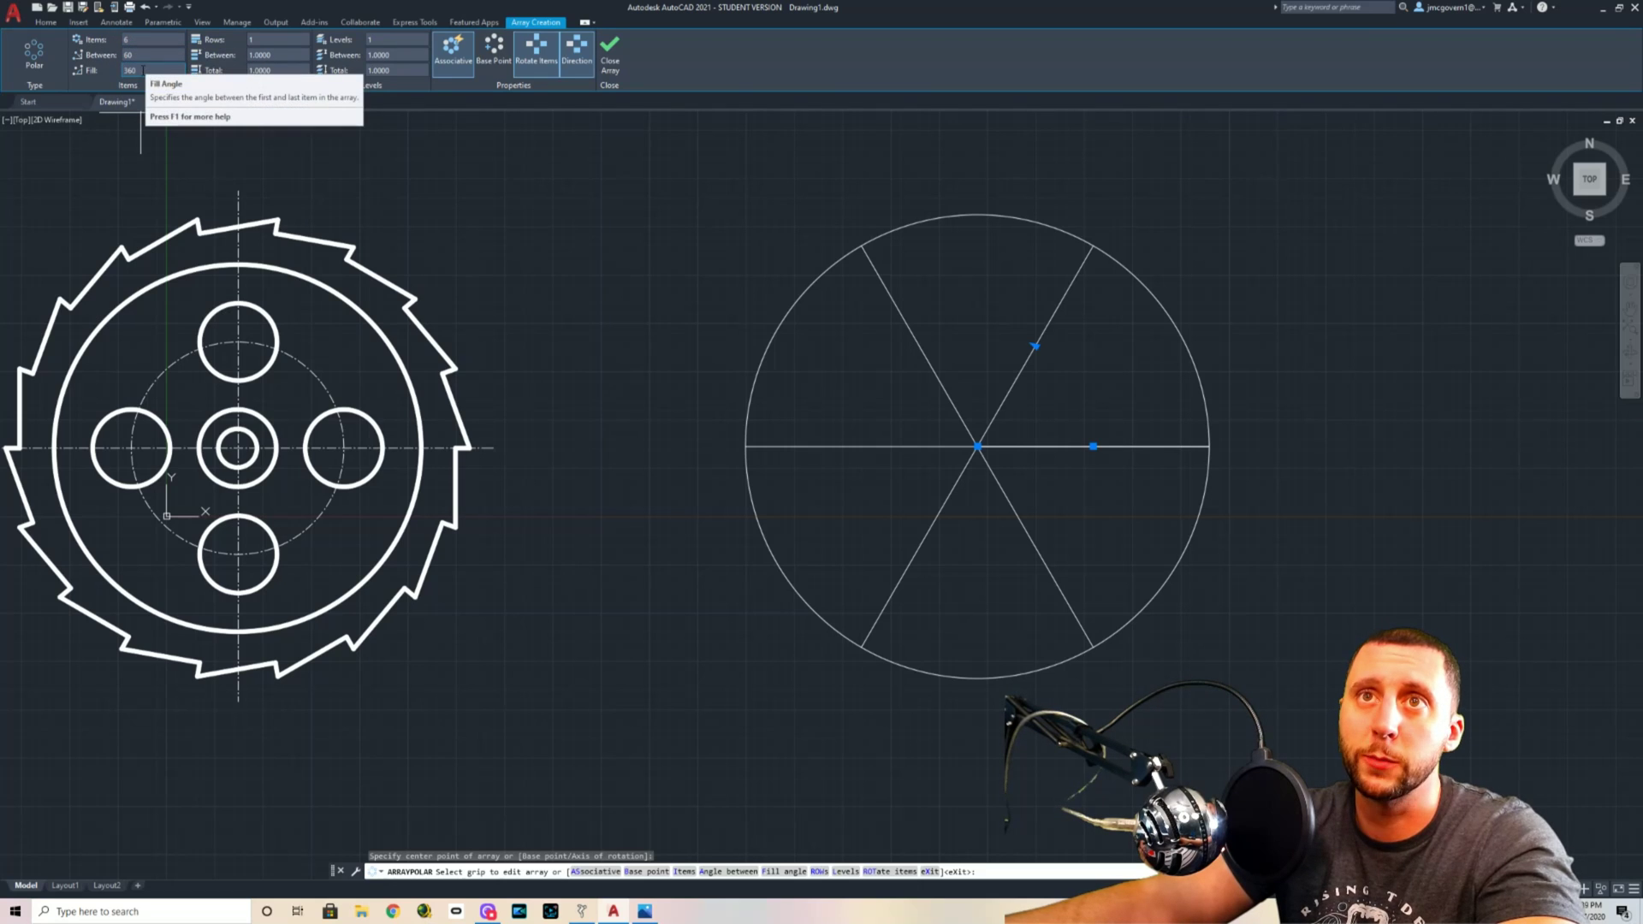
# Try a fill angle of 90 degrees for the polar array and restore it to 360.
pyautogui.click(134, 68)
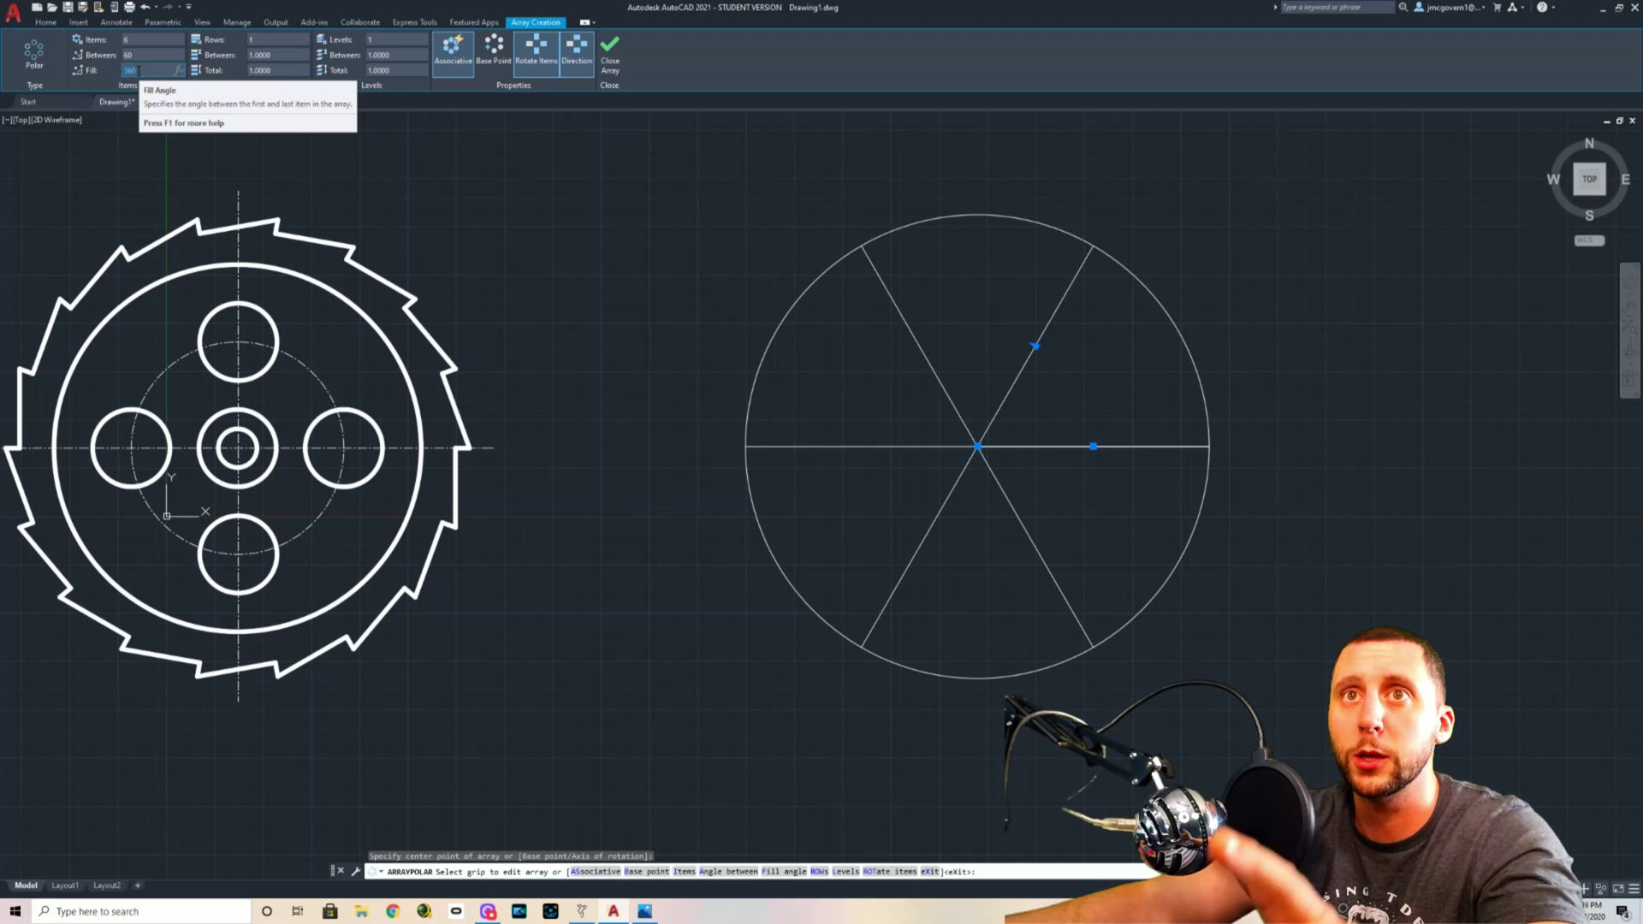
pyautogui.click(141, 70)
pyautogui.write('90')
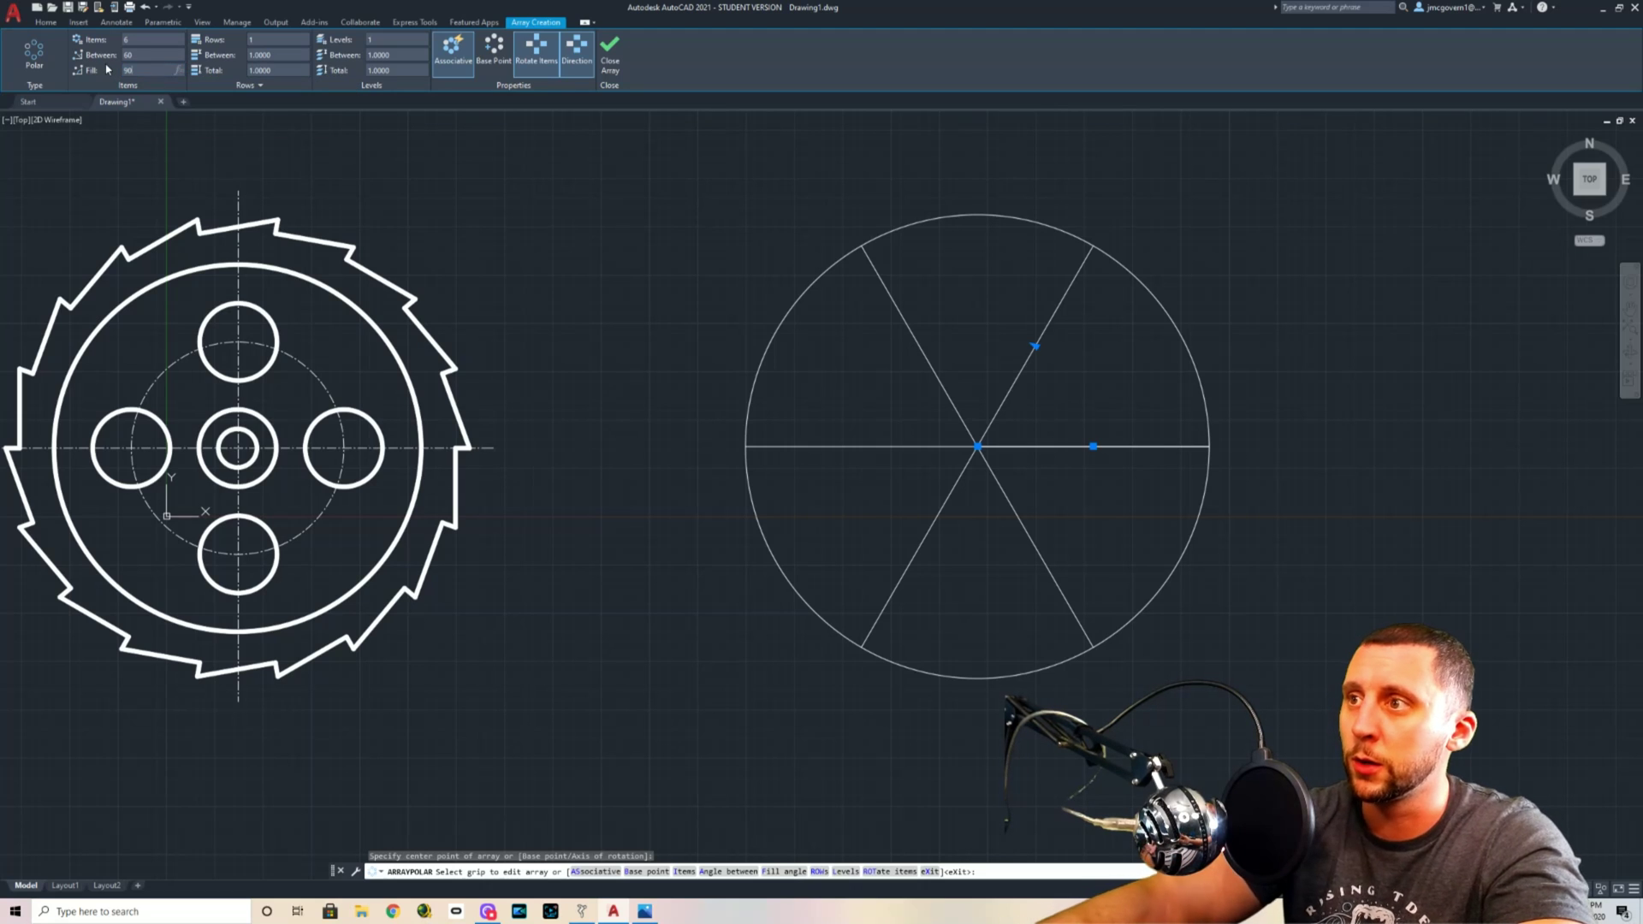
pyautogui.press('Return')
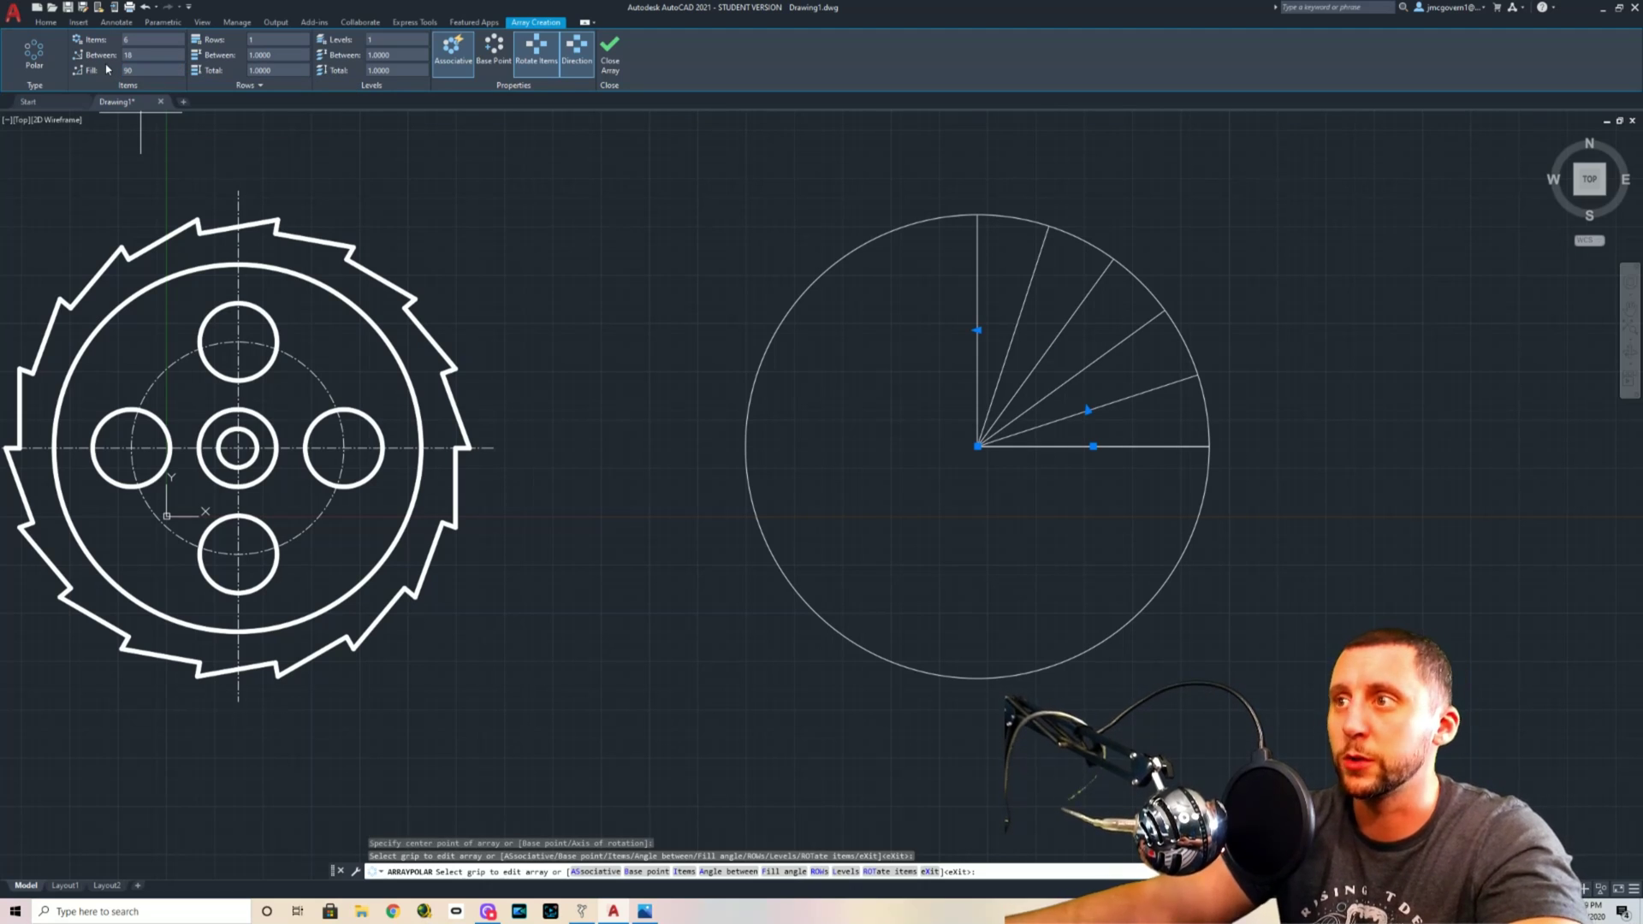
pyautogui.write('360')
pyautogui.press('Return')
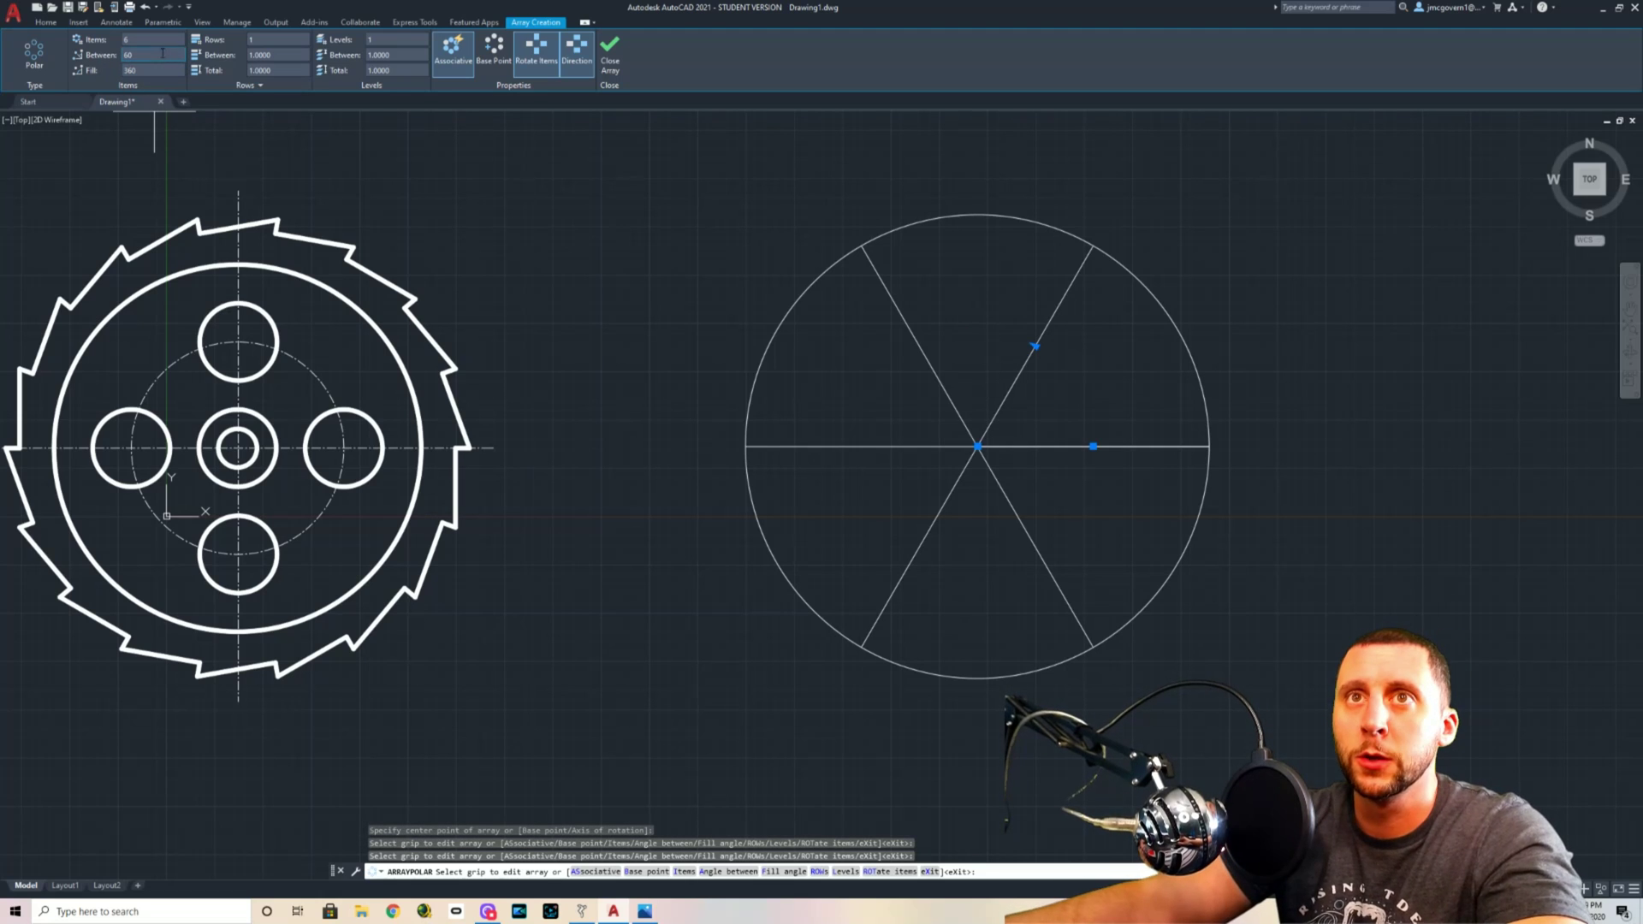
# Set the polar array's number of items to 18 and finish the array.
pyautogui.click(140, 40)
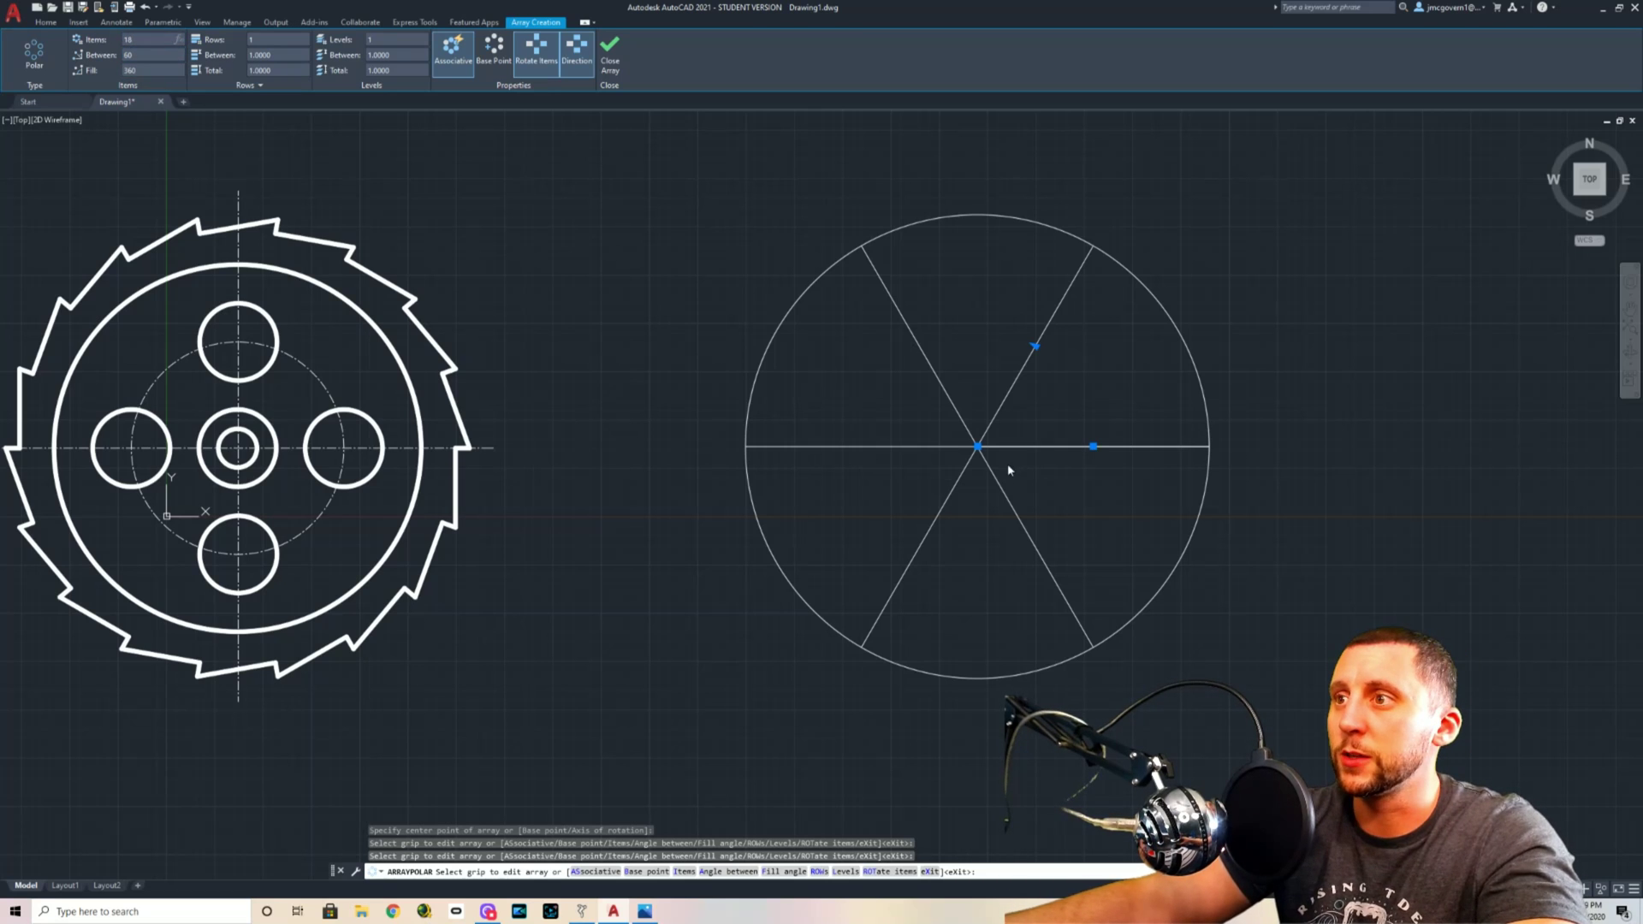
pyautogui.press('Return')
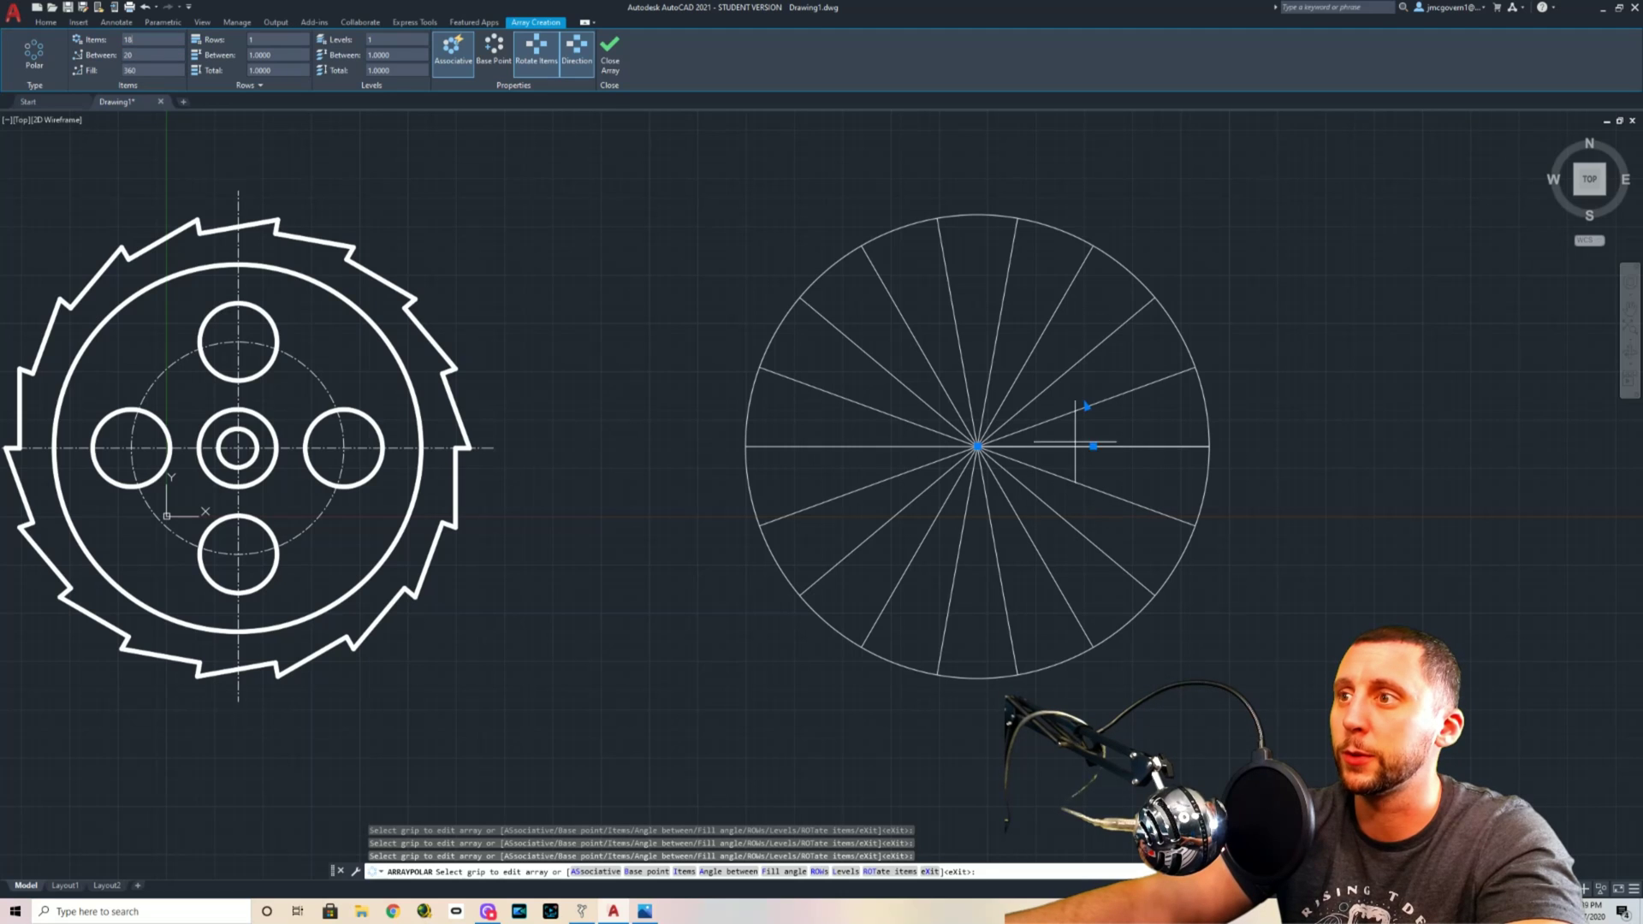
pyautogui.click(143, 55)
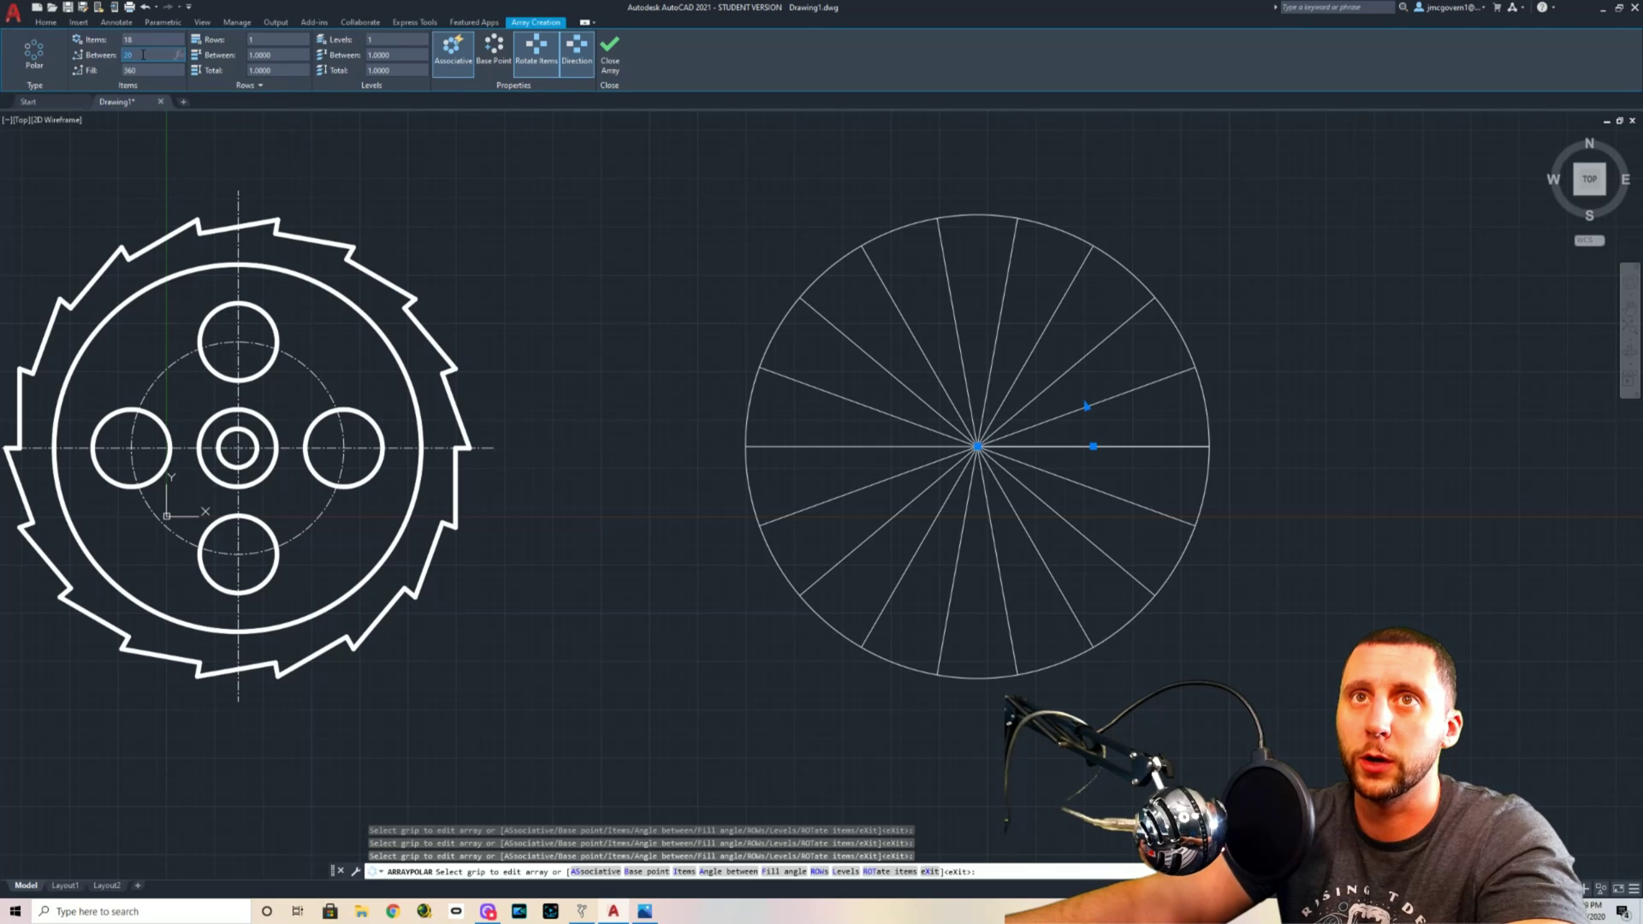
pyautogui.rightClick(1137, 441)
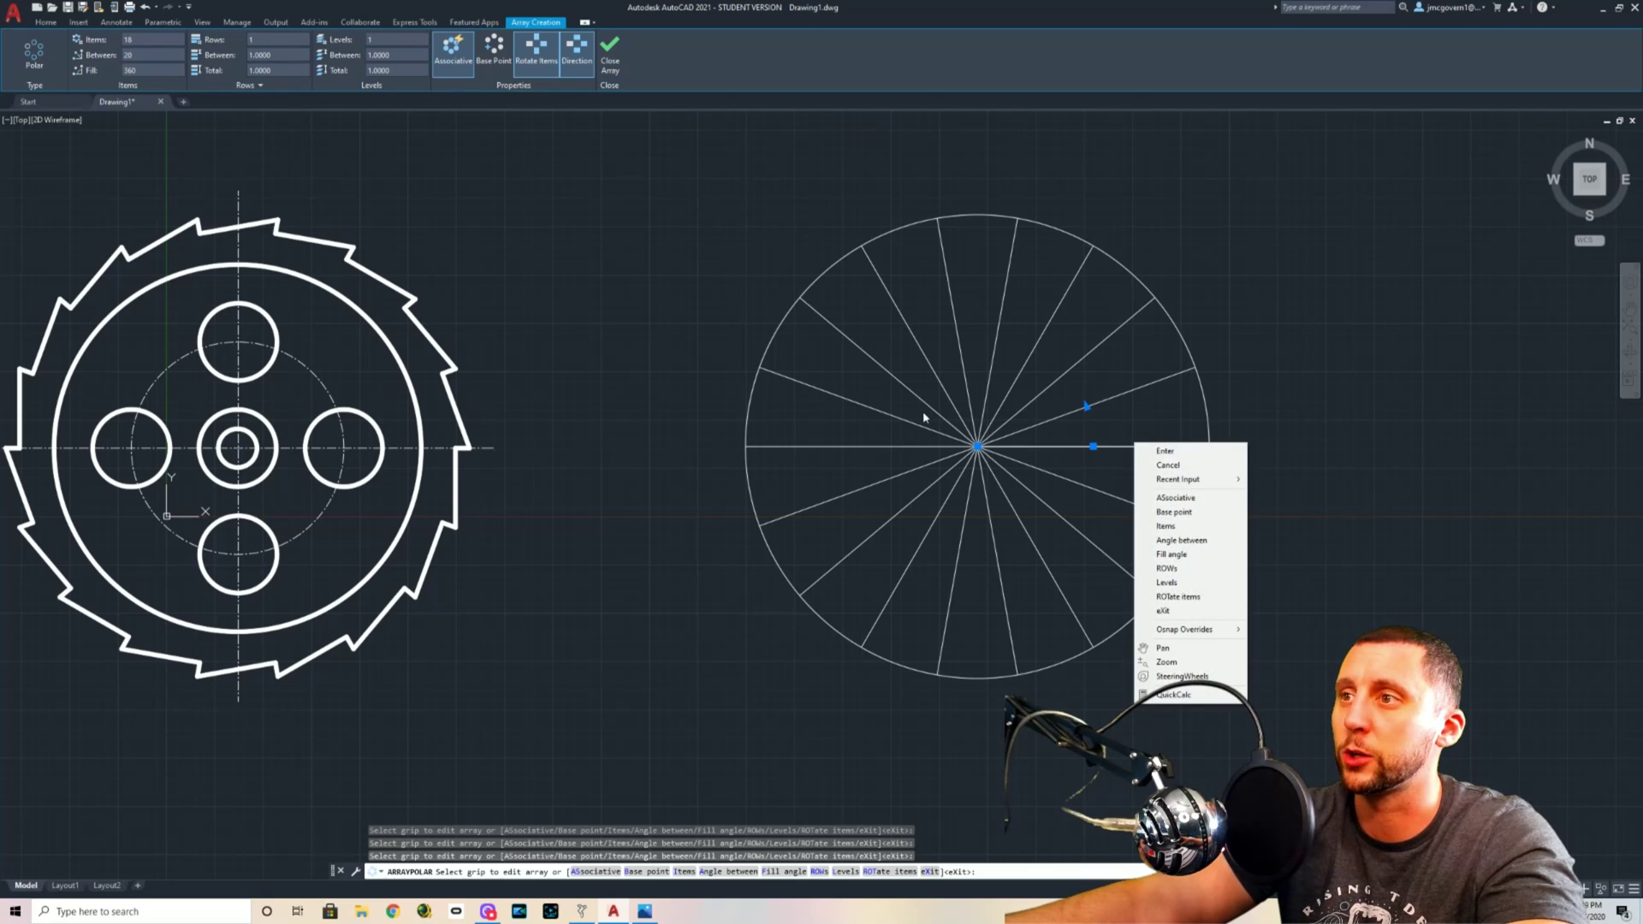
pyautogui.press('Escape')
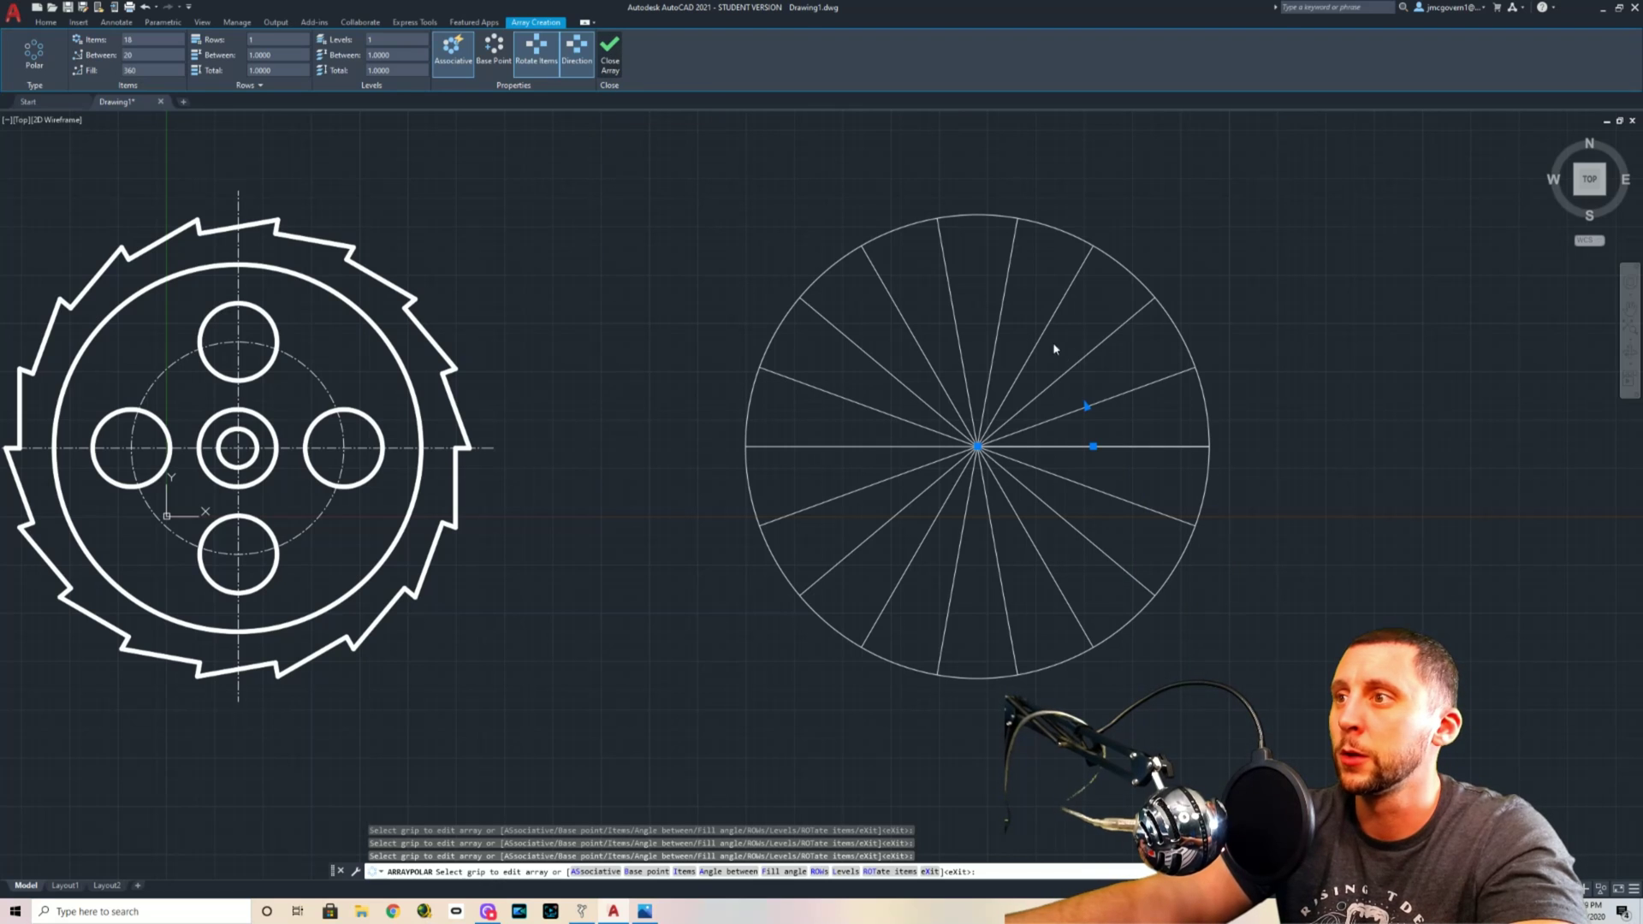
pyautogui.press('Return')
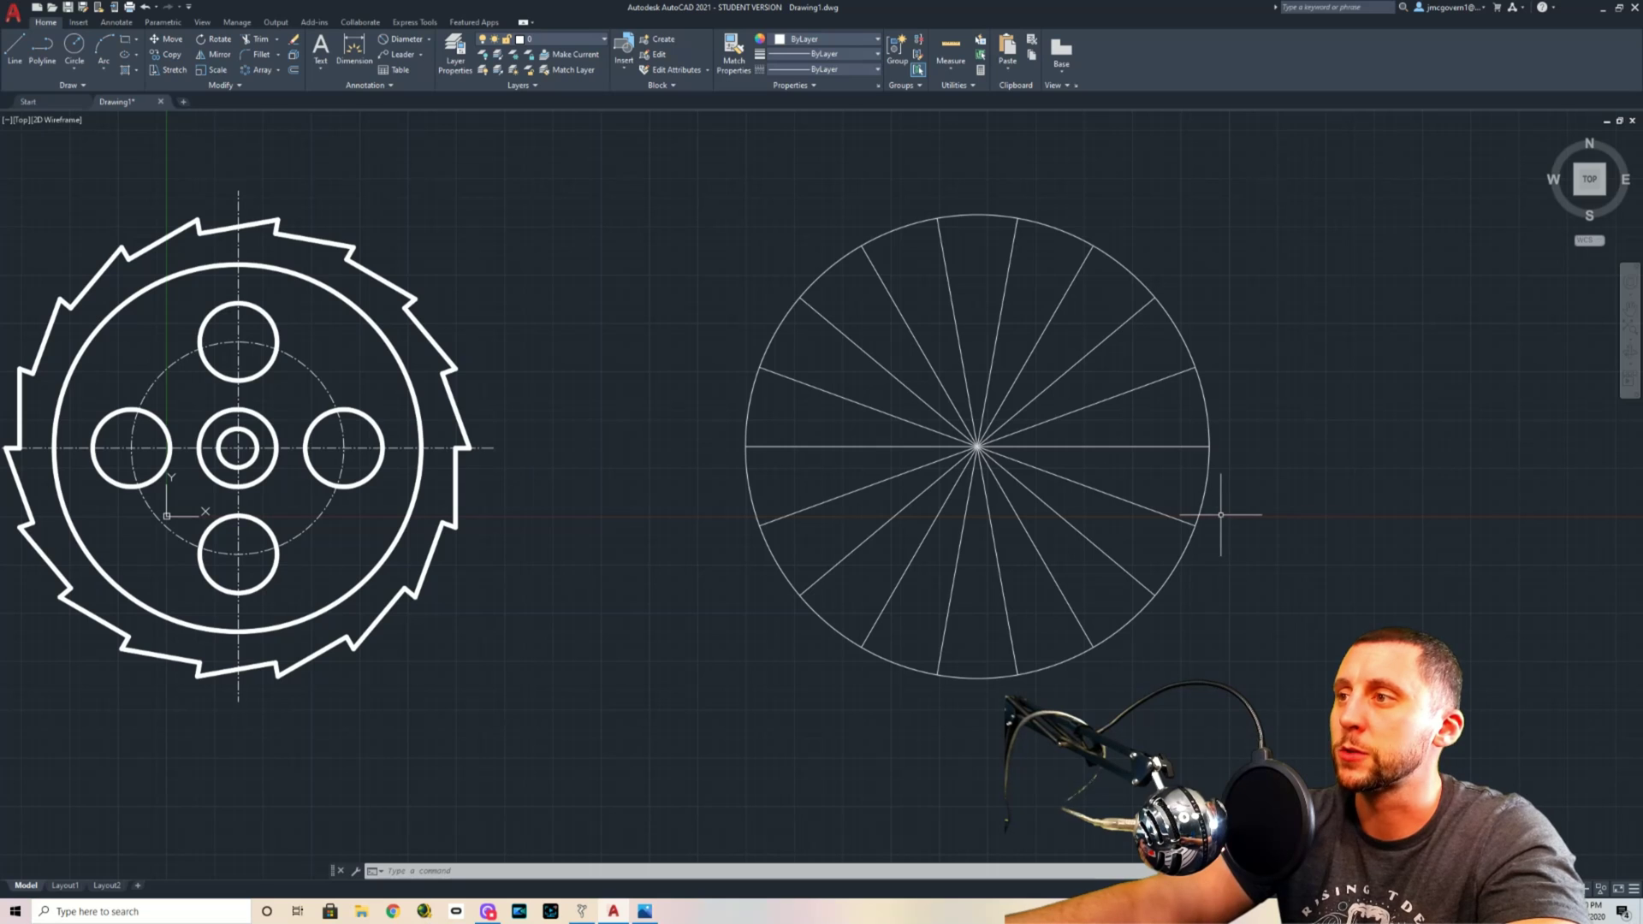
# Check the tooth angles in the reference photo and explode the array of radial lines into separate lines.
pyautogui.hotkey('alt', 'Tab')
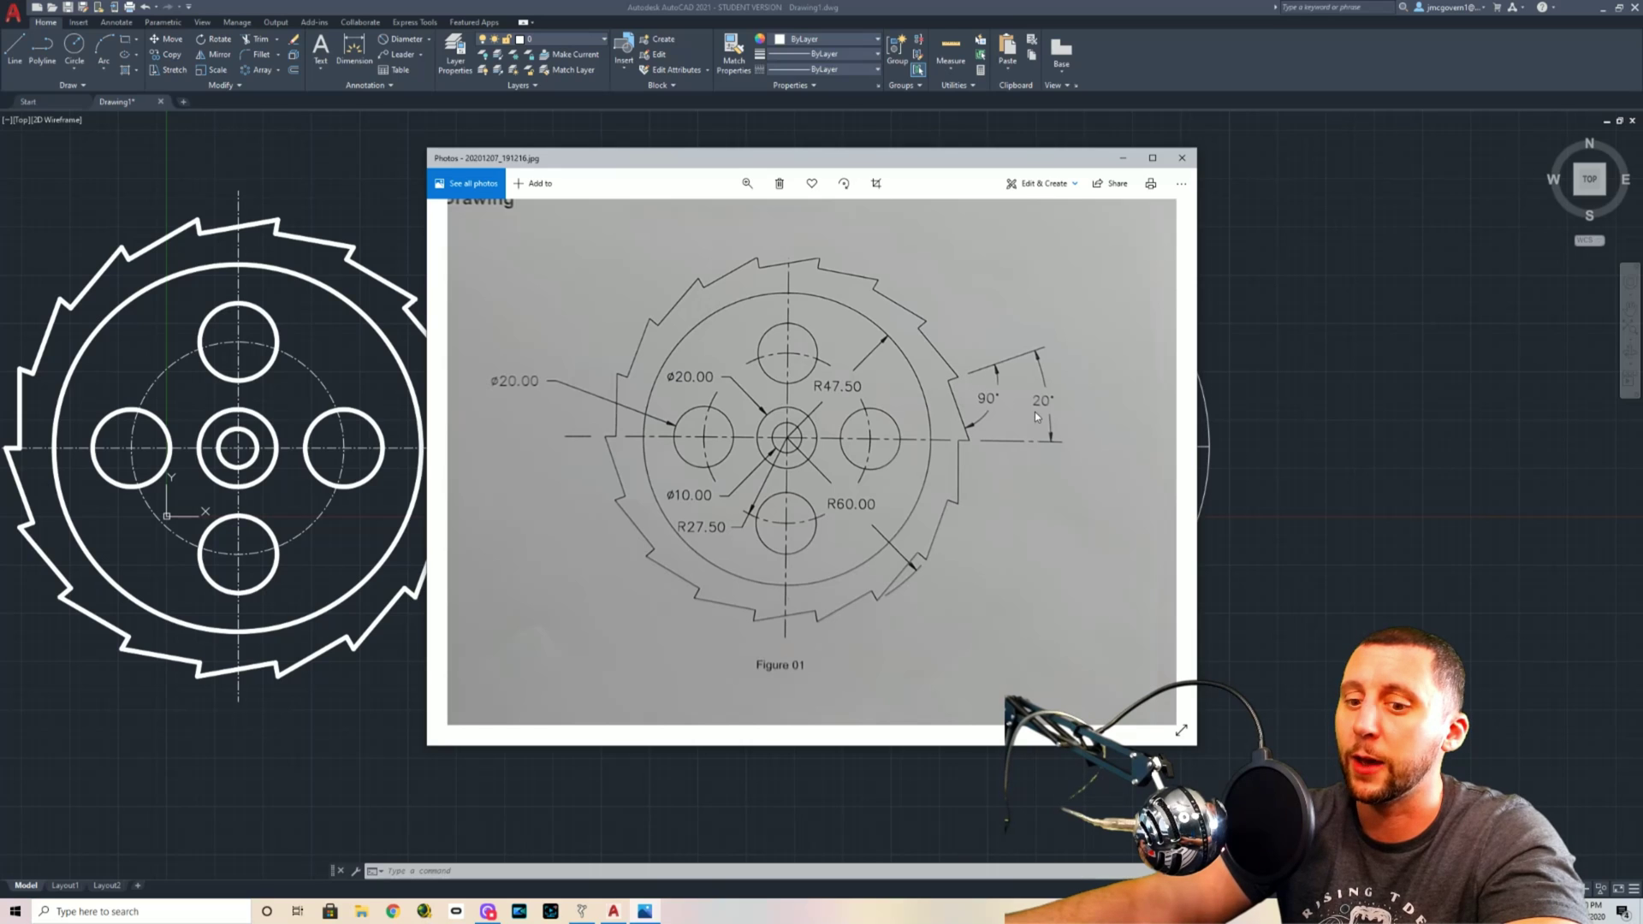
pyautogui.hotkey('alt', 'Tab')
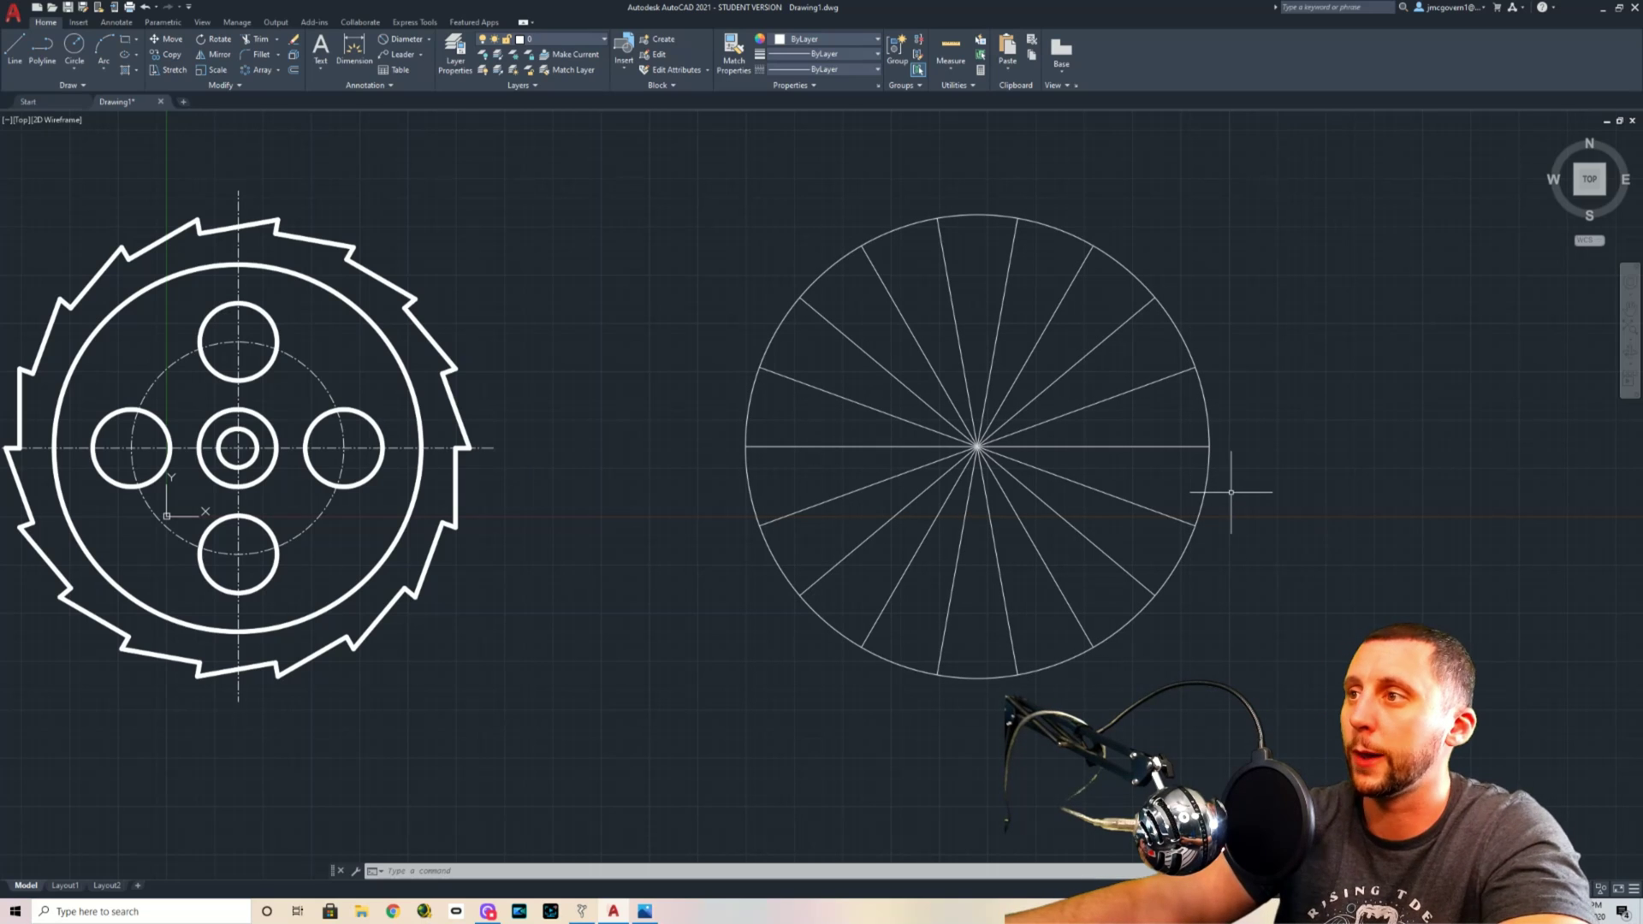
pyautogui.click(1148, 382)
pyautogui.write('ex')
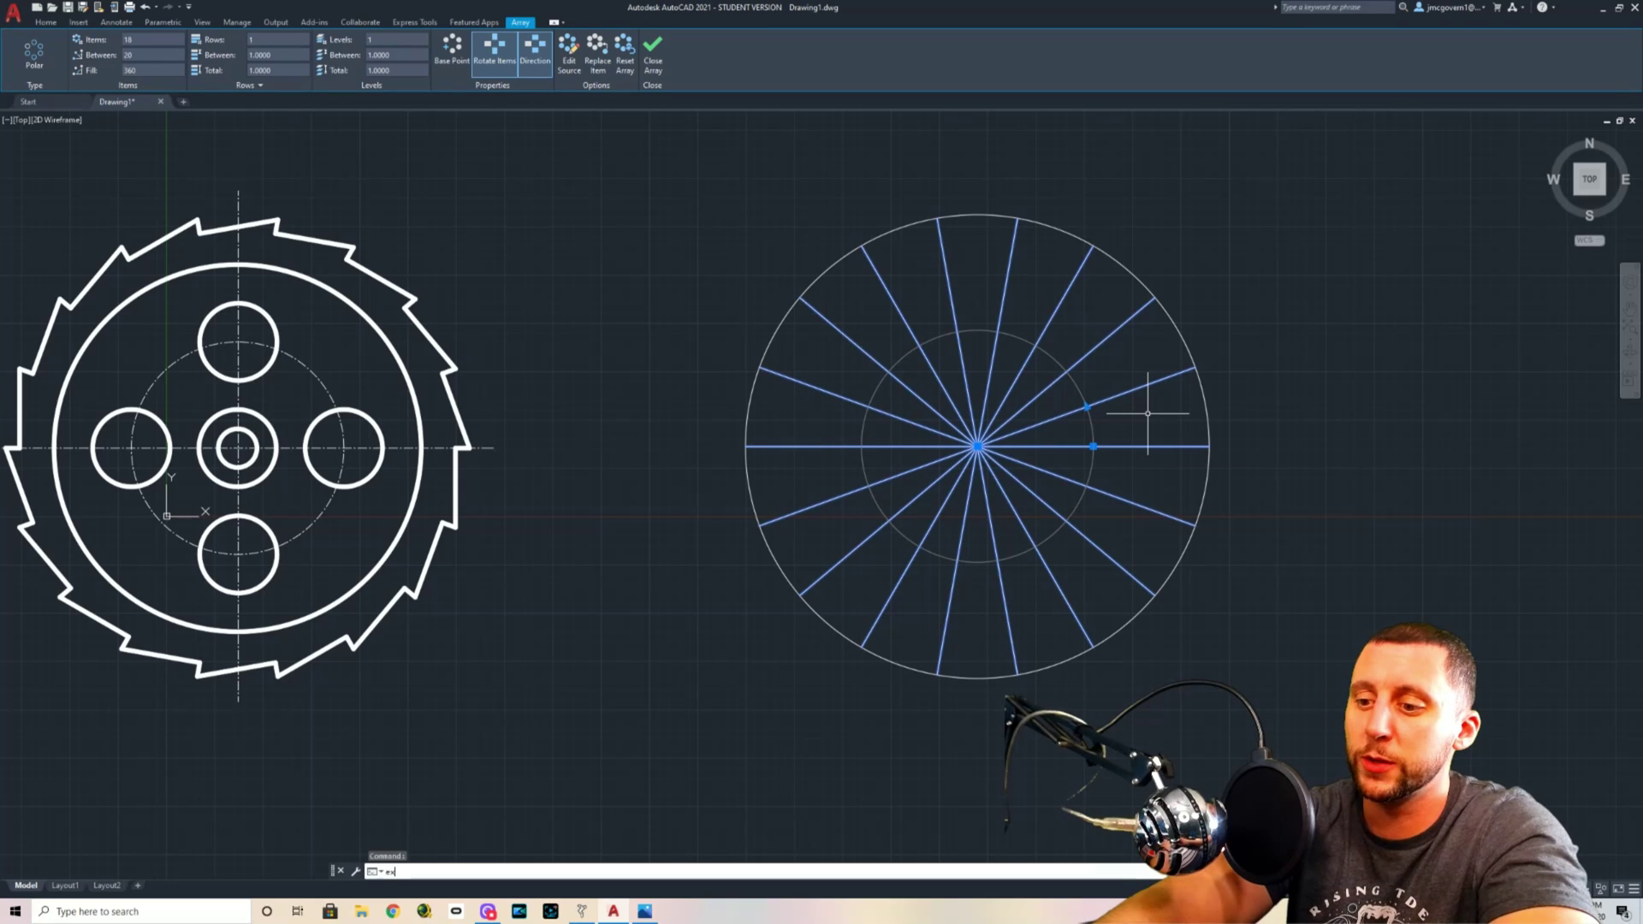
pyautogui.write('plode')
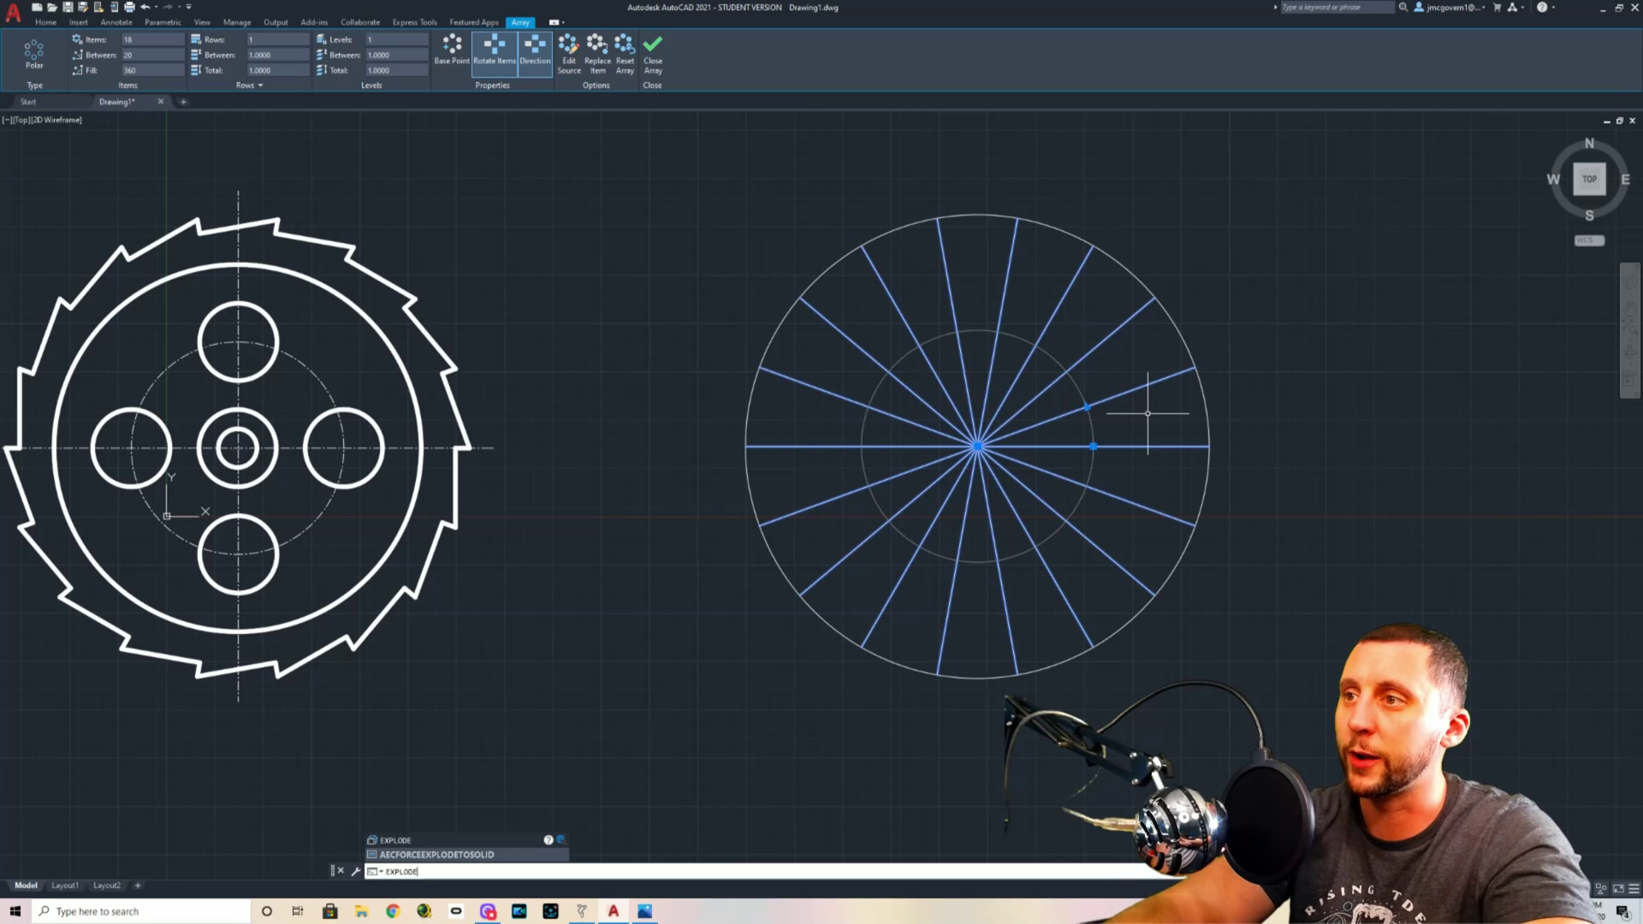
pyautogui.press('Return')
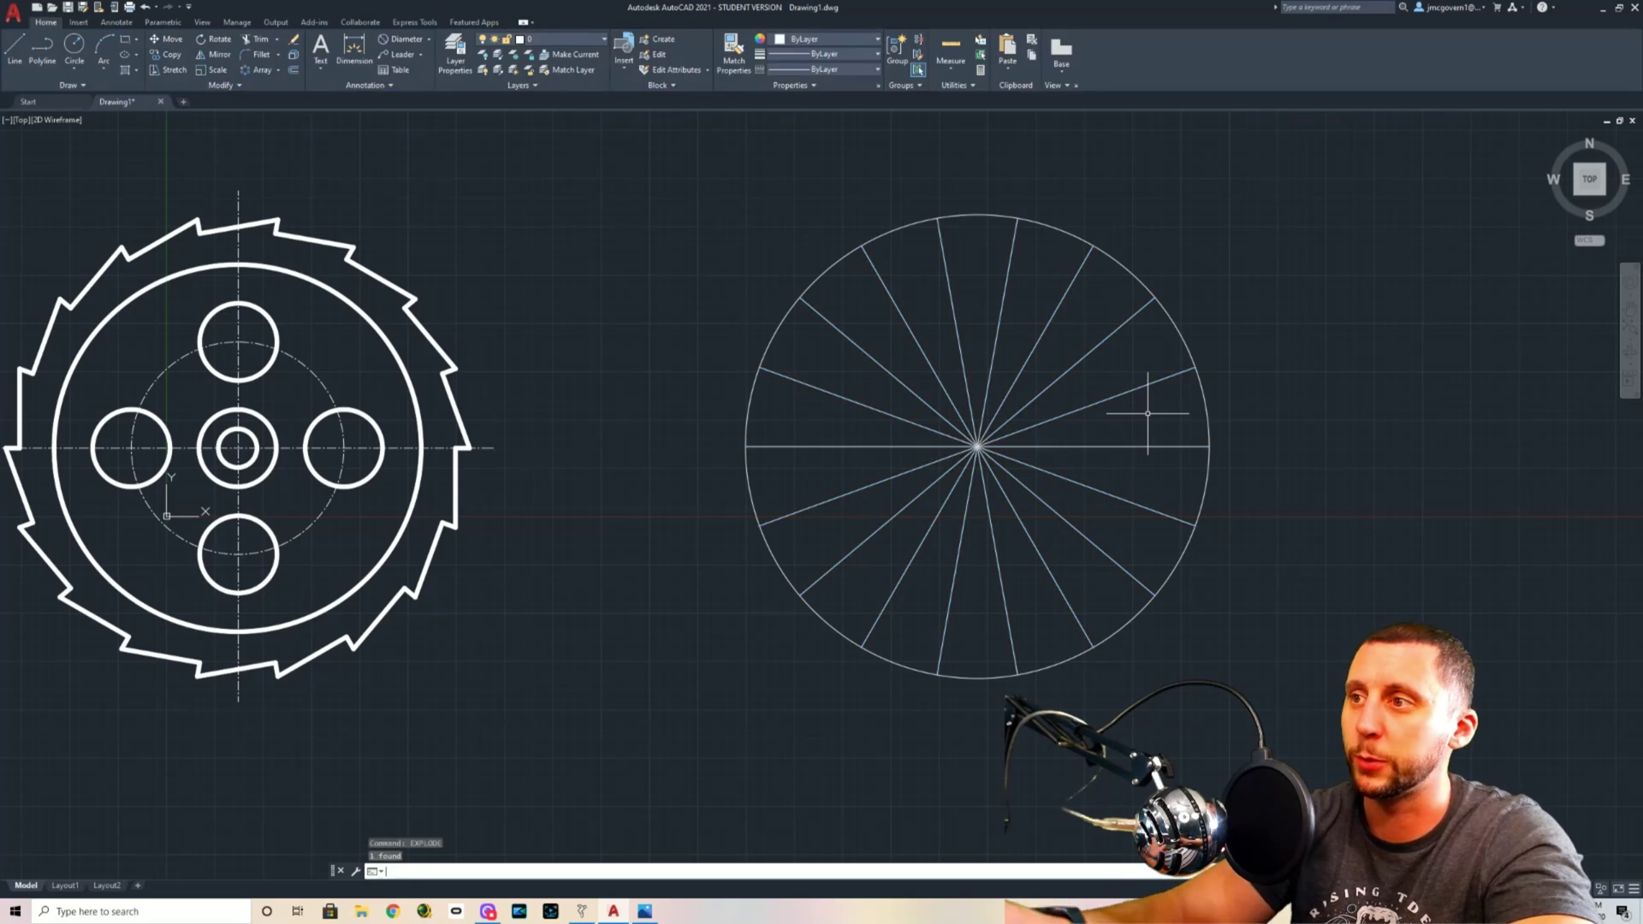
pyautogui.click(1122, 447)
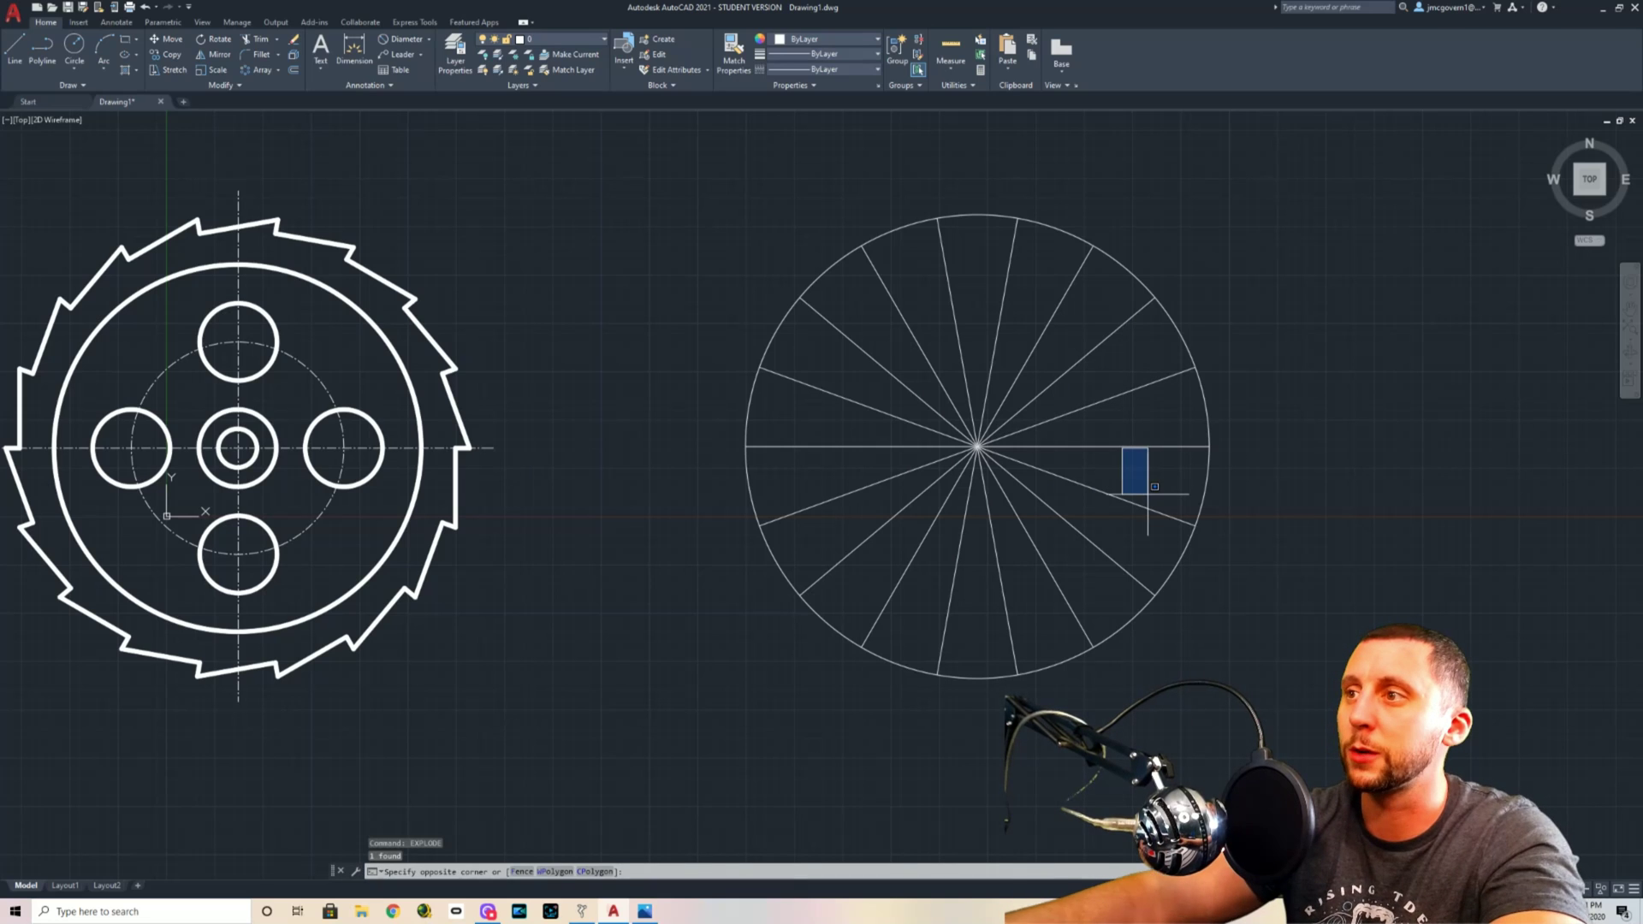
pyautogui.click(1147, 479)
pyautogui.press('Escape')
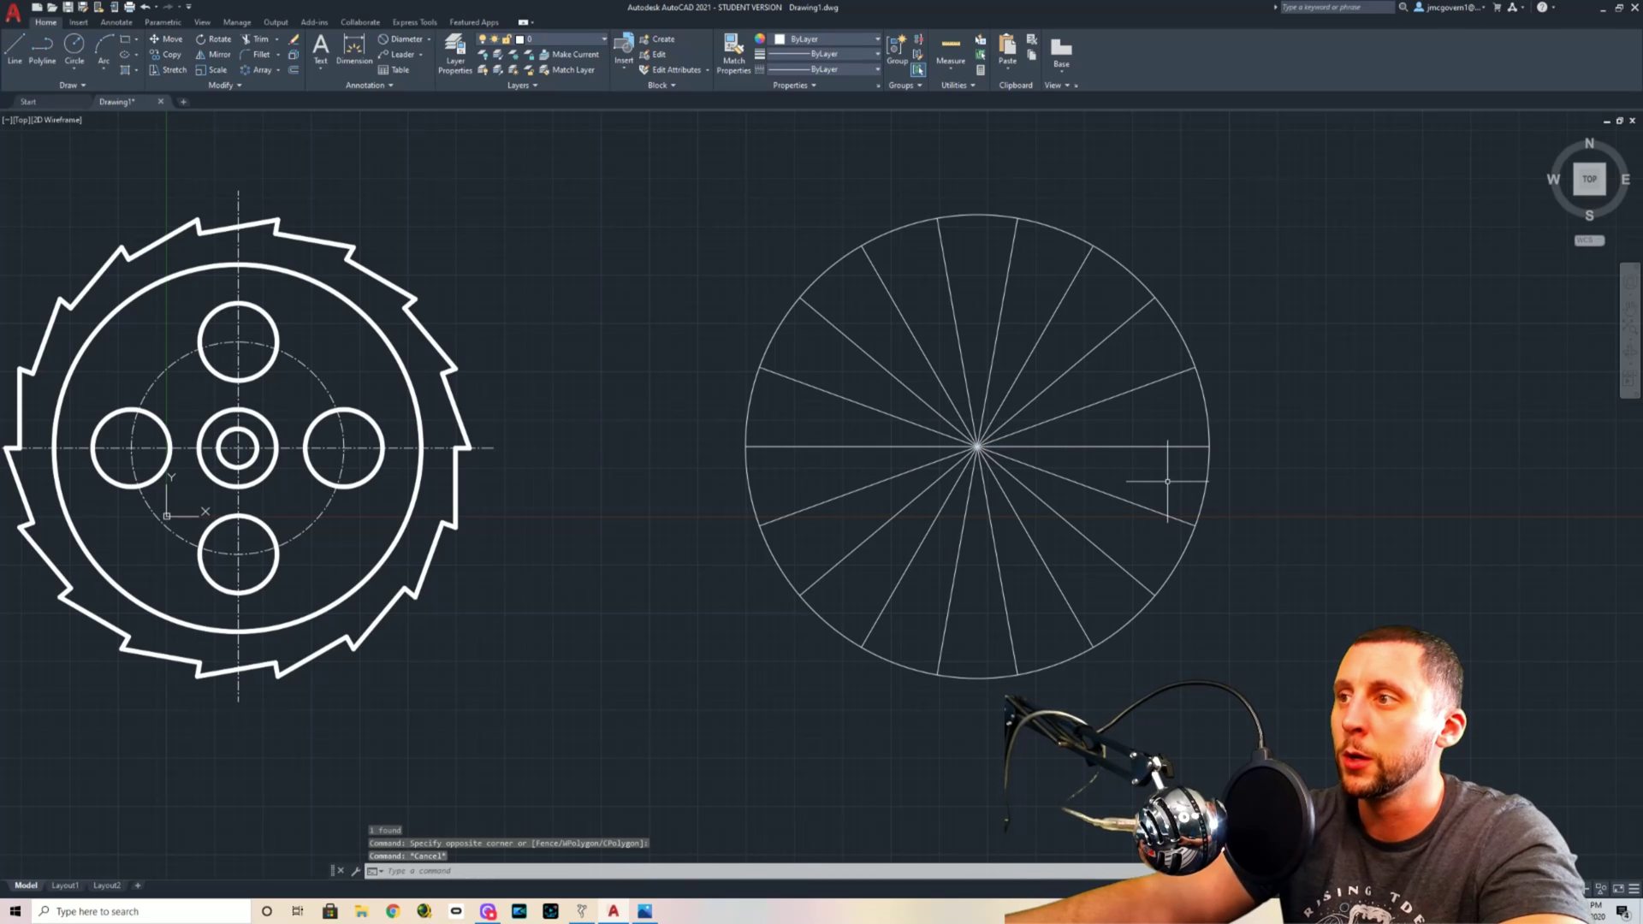
pyautogui.click(1180, 428)
pyautogui.click(1146, 469)
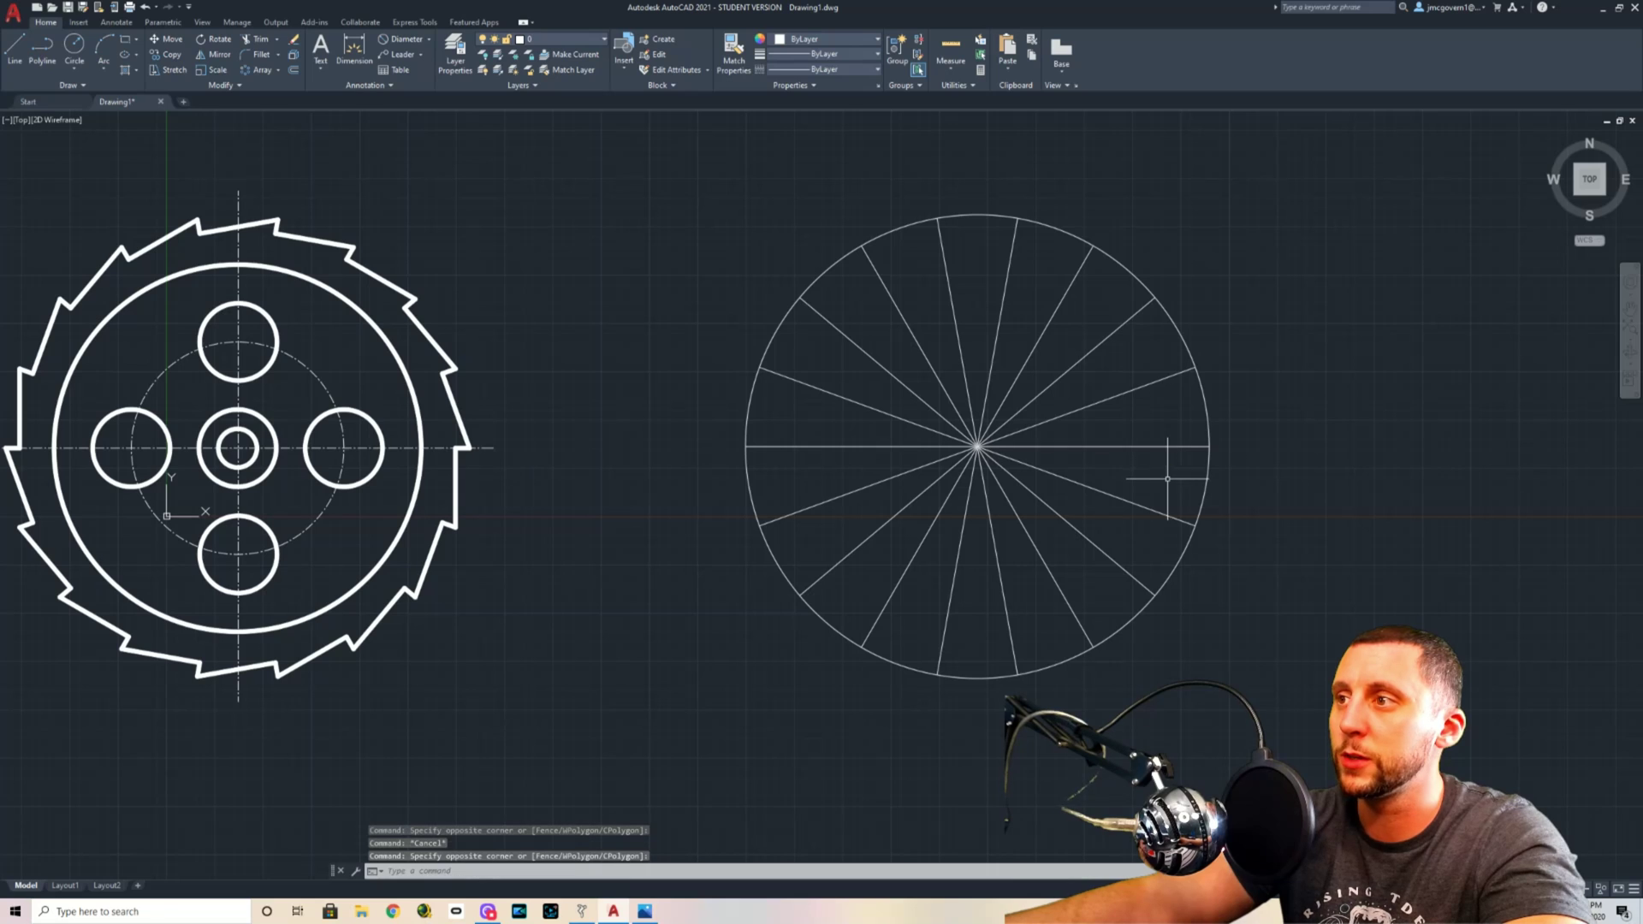
pyautogui.click(15, 47)
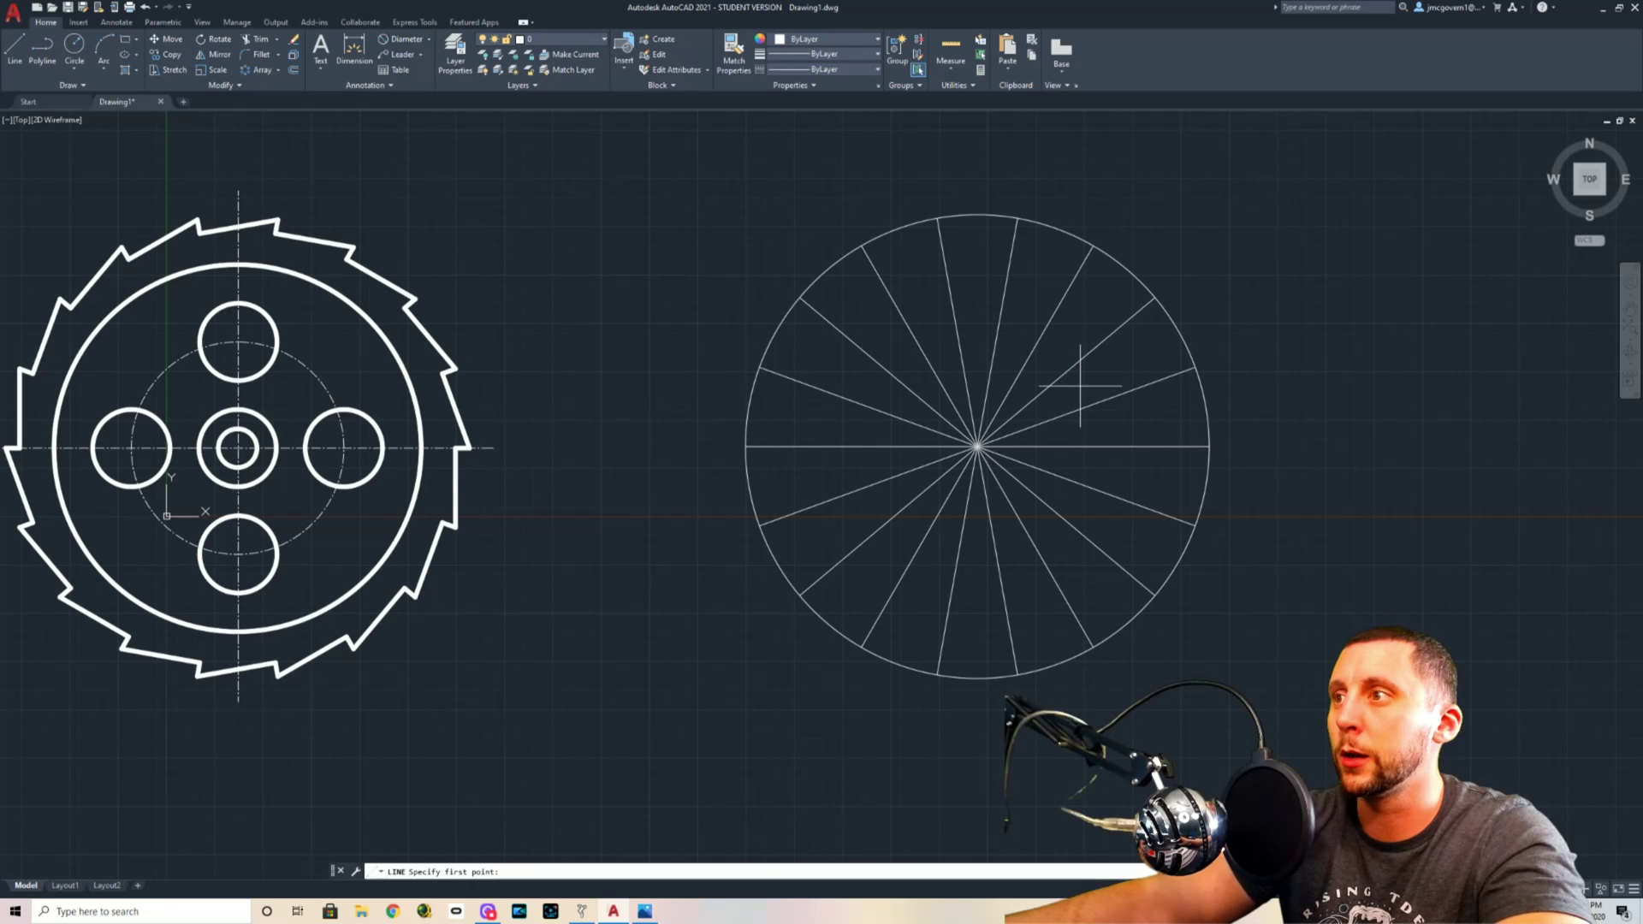
pyautogui.press('Escape')
# Try to rotate the first radial line above the right horizontal by 90 degrees about its outer end, and undo the rotation.
pyautogui.click(1172, 371)
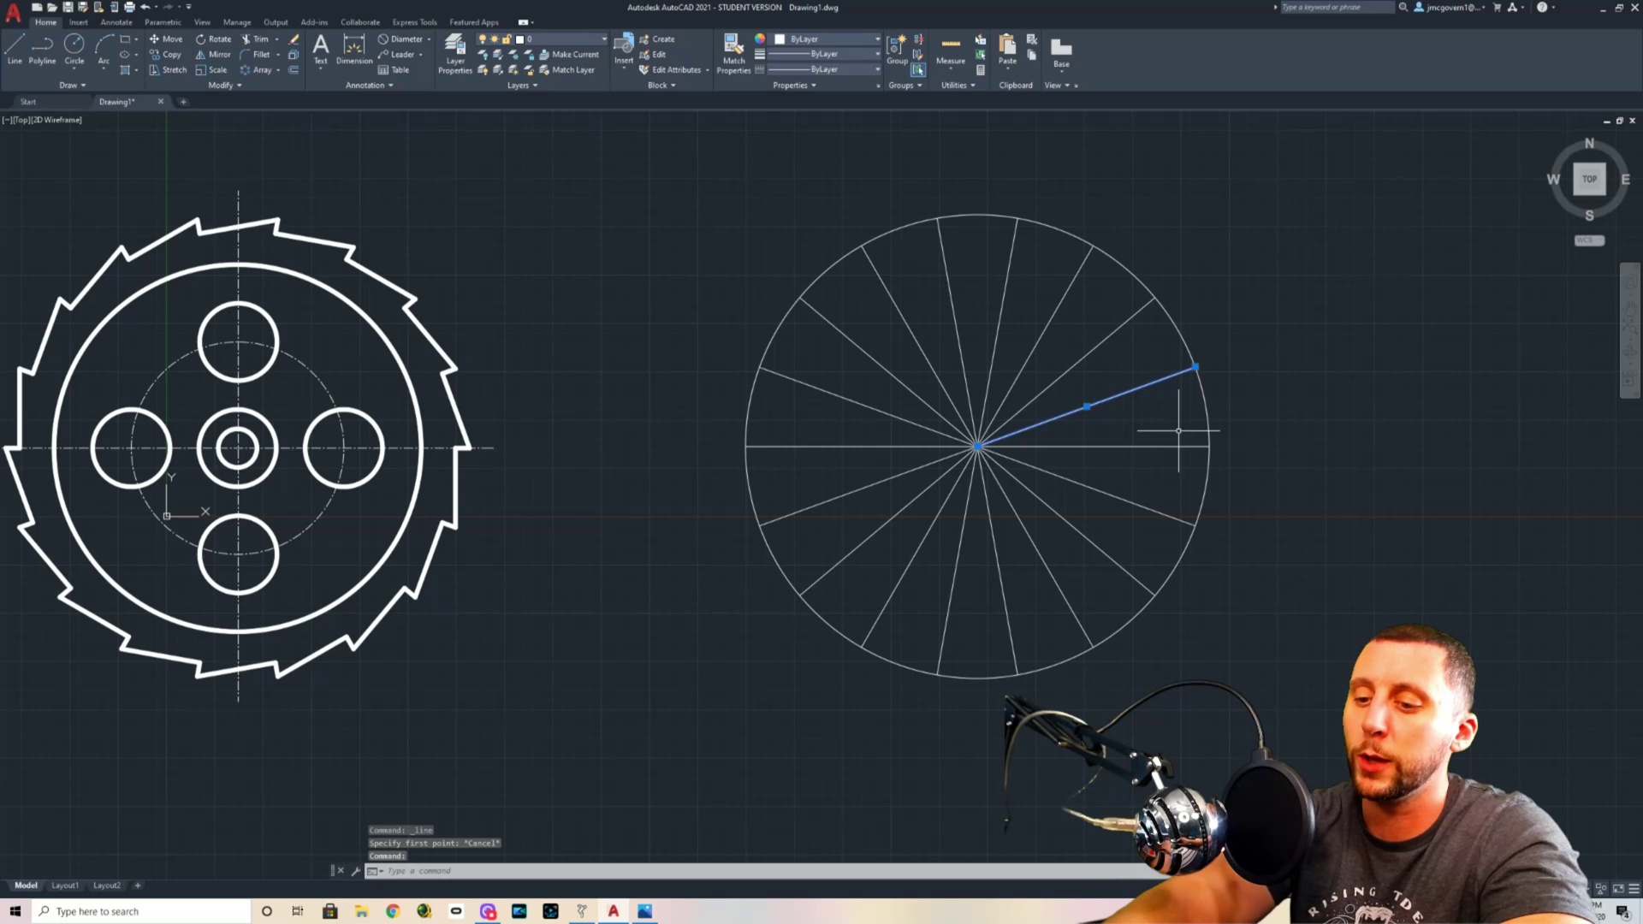
pyautogui.write('e')
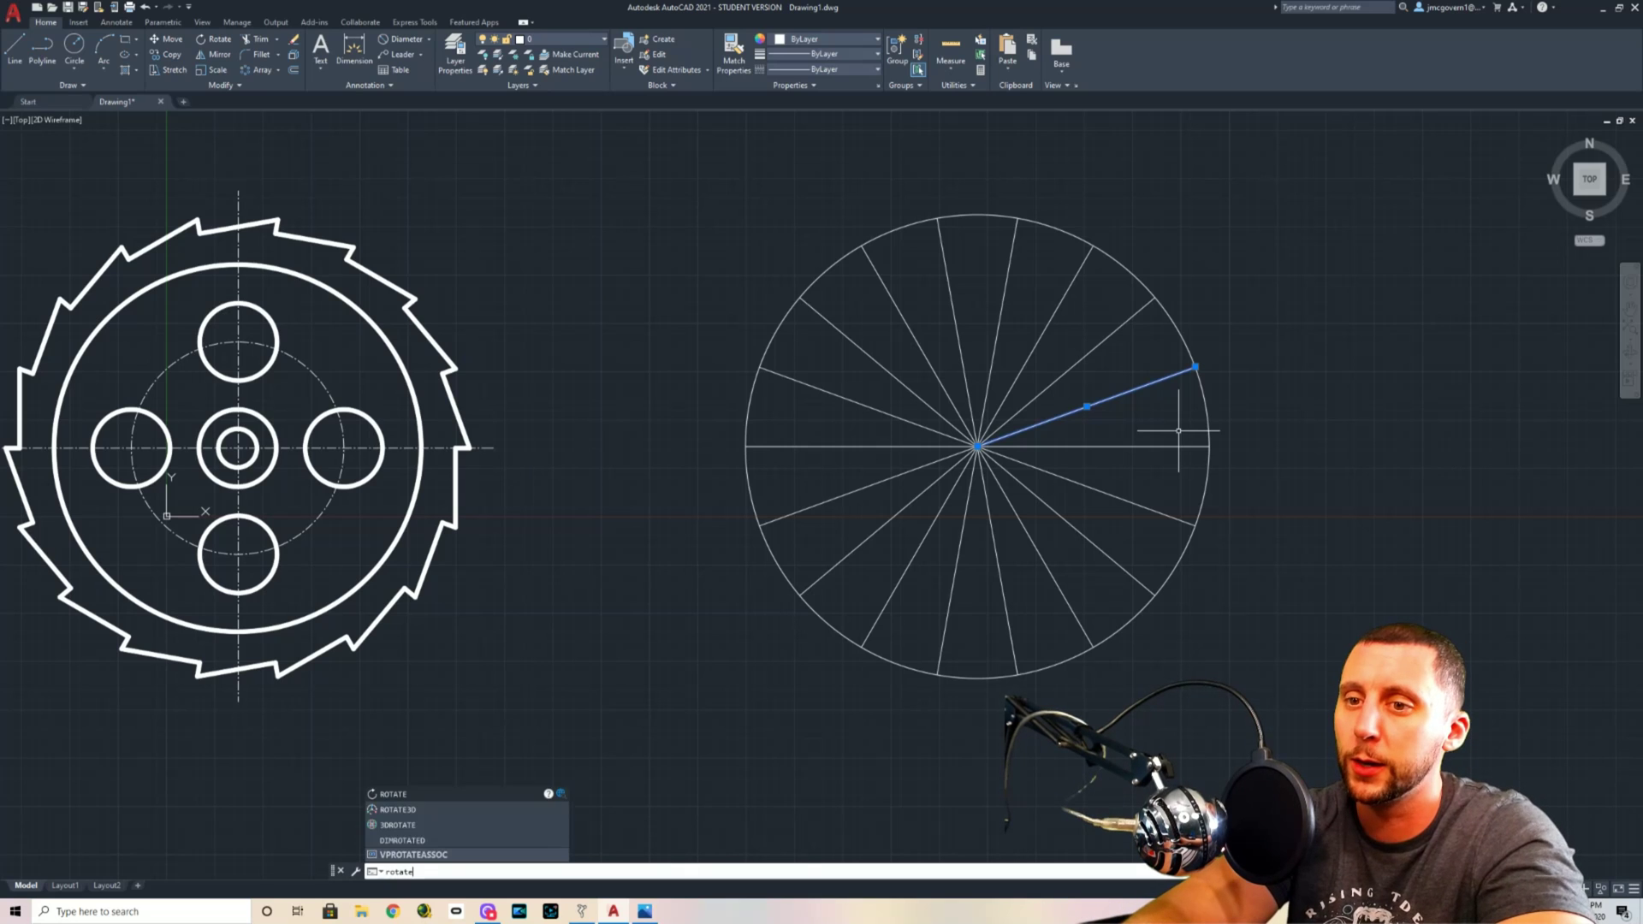
pyautogui.press('Return')
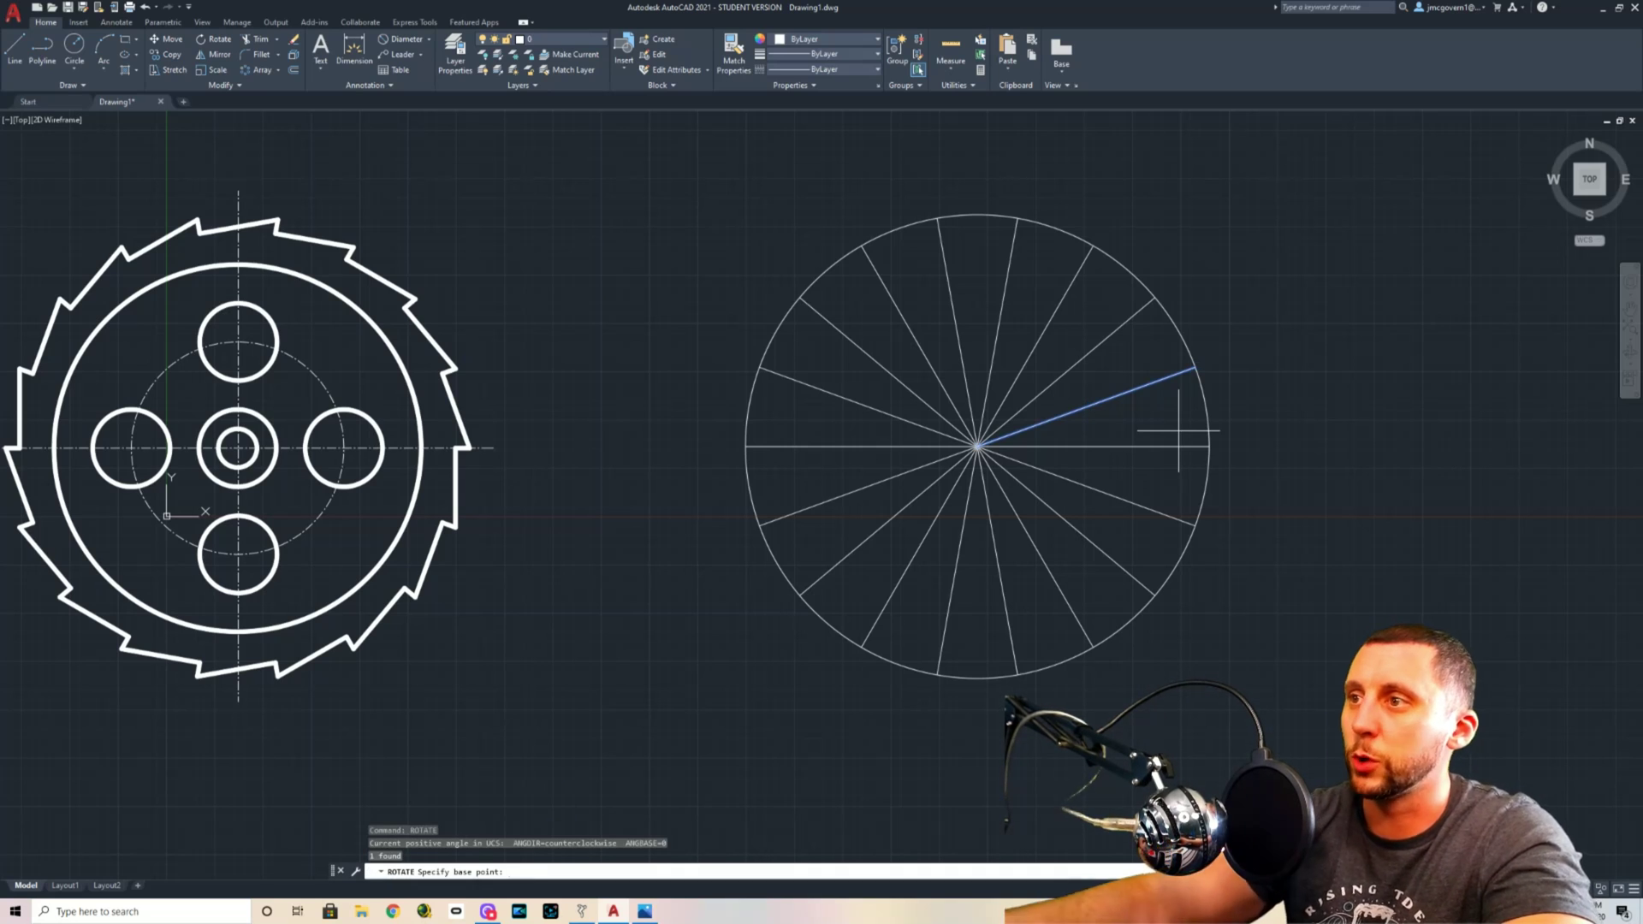
pyautogui.click(1196, 367)
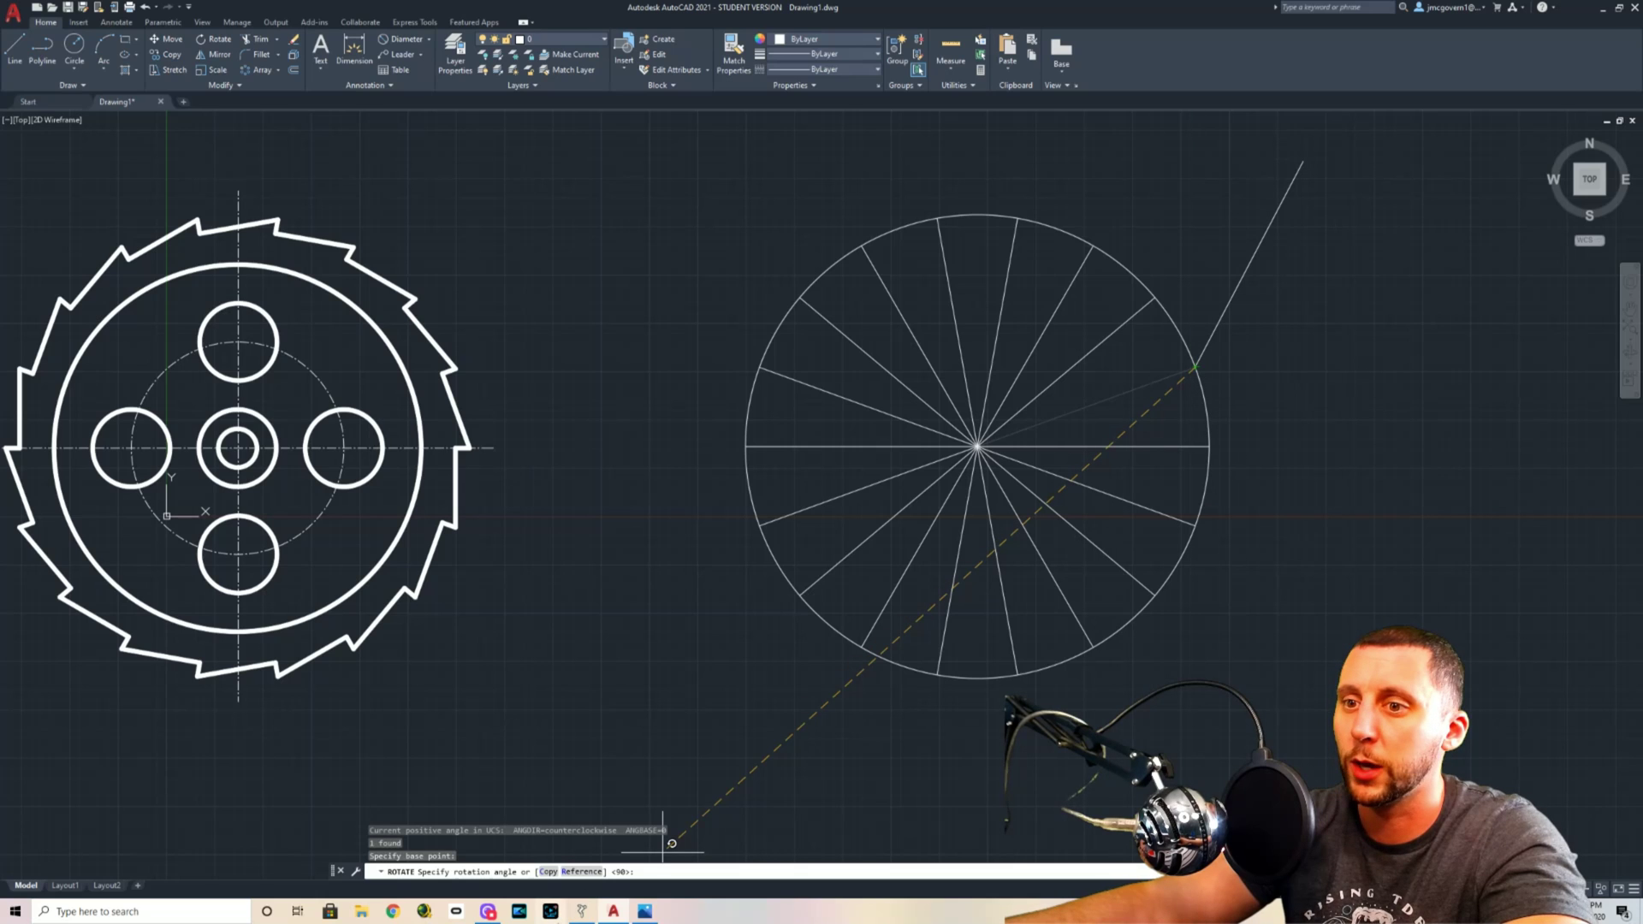
pyautogui.write('90')
pyautogui.press('Return')
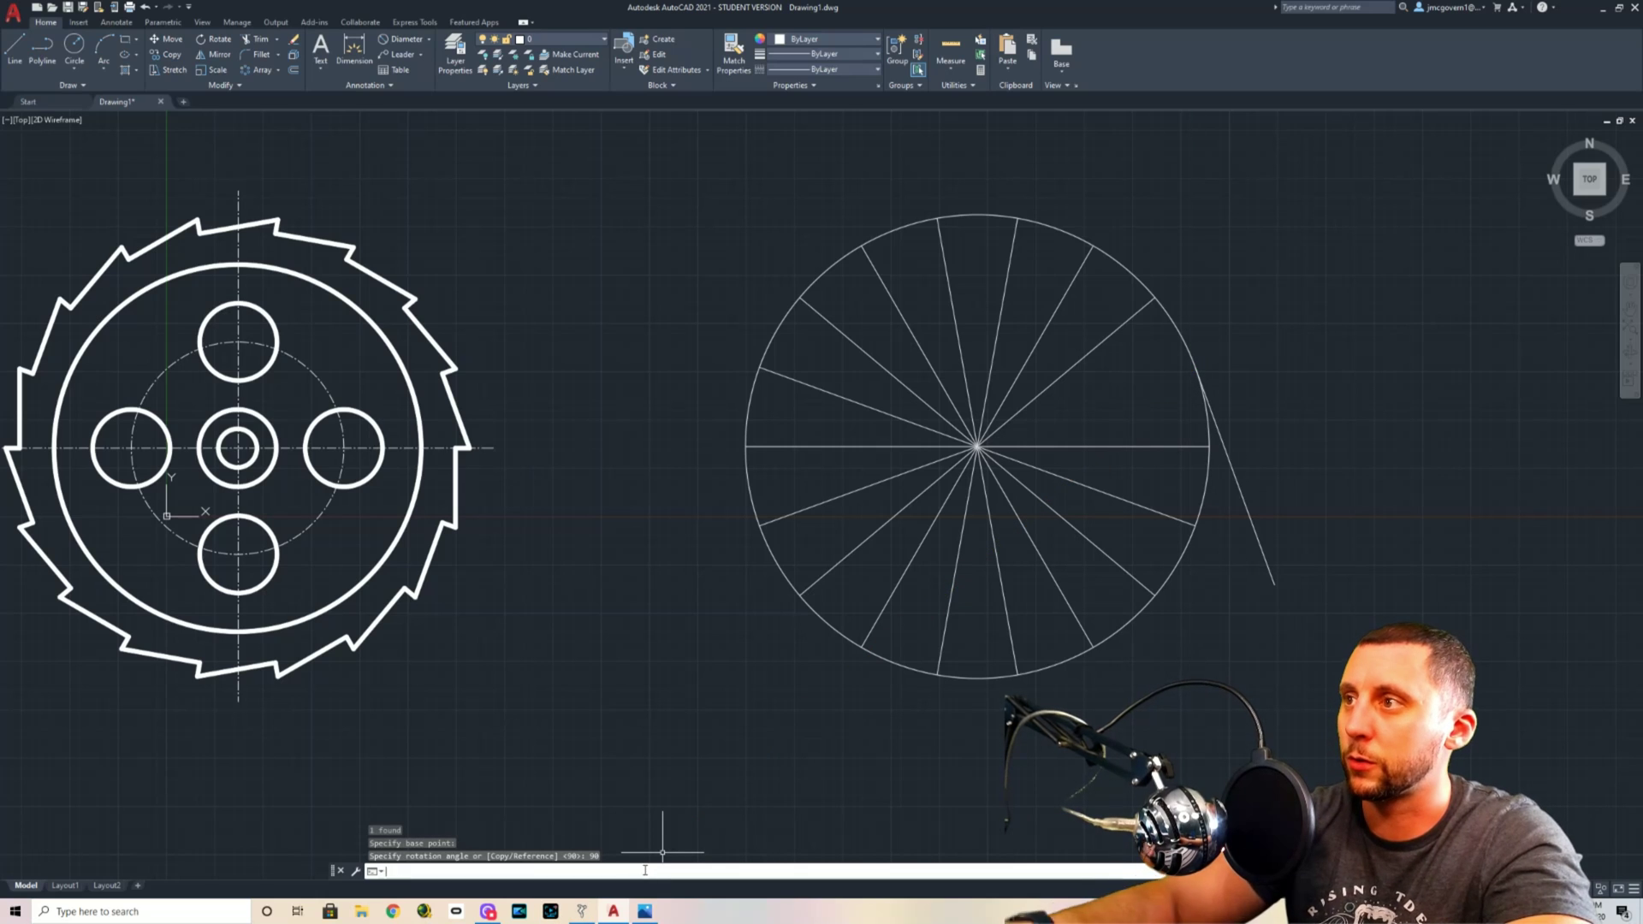
pyautogui.hotkey('ctrl', 'z')
# Rotate a copy of the first radial line above the right horizontal by 90 degrees about its outer endpoint.
pyautogui.click(1157, 381)
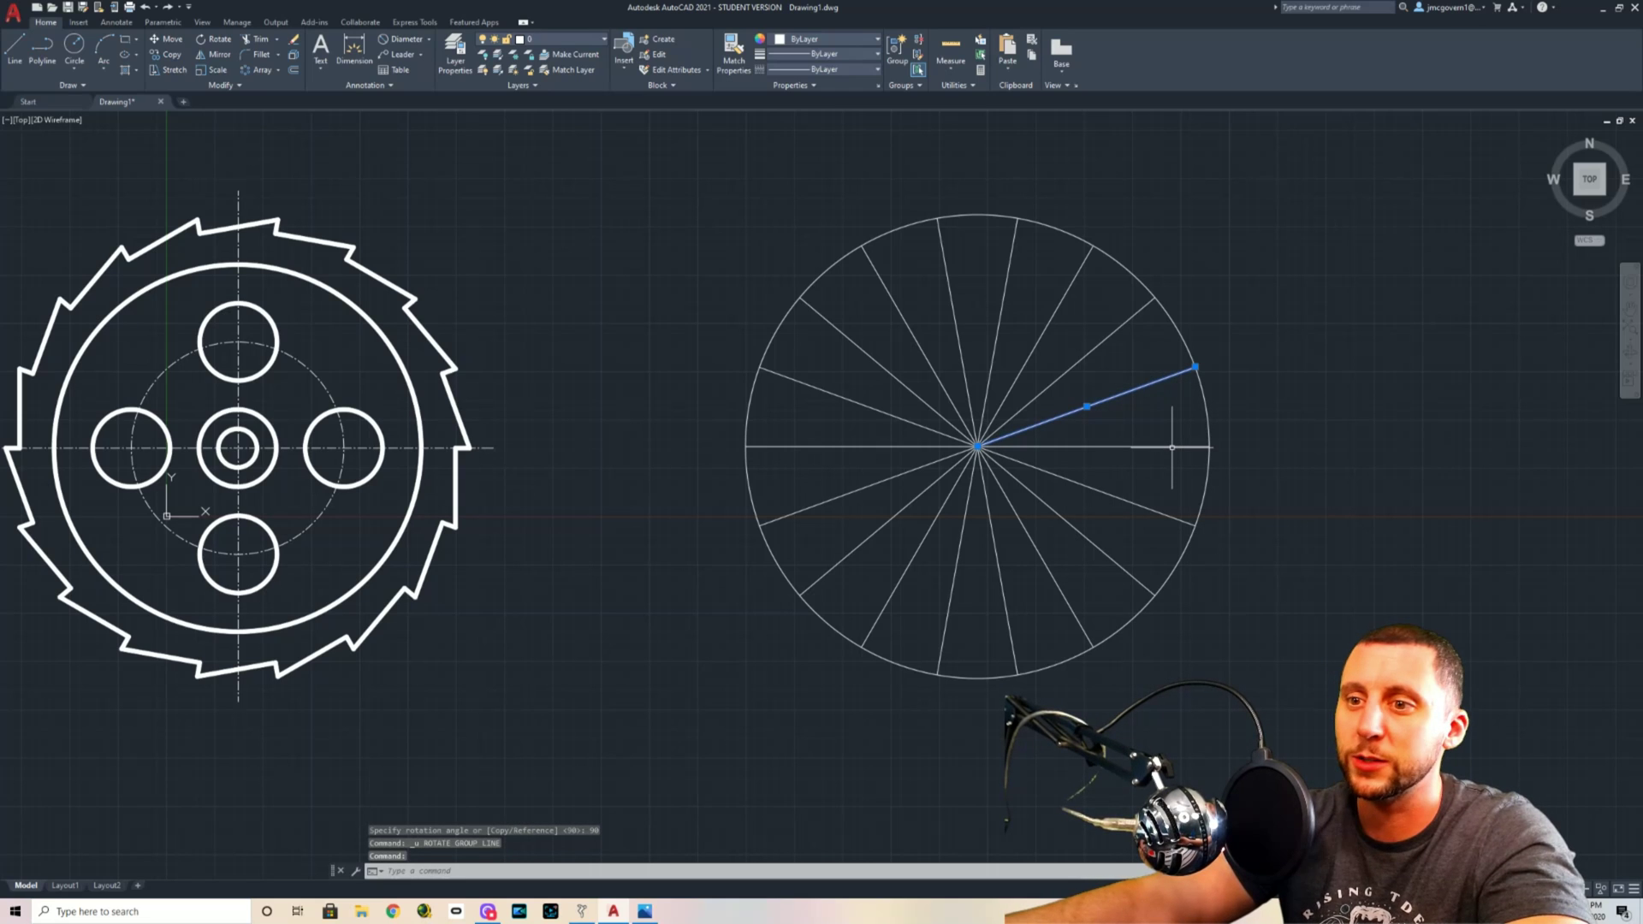
pyautogui.press('Escape')
pyautogui.write('rotat')
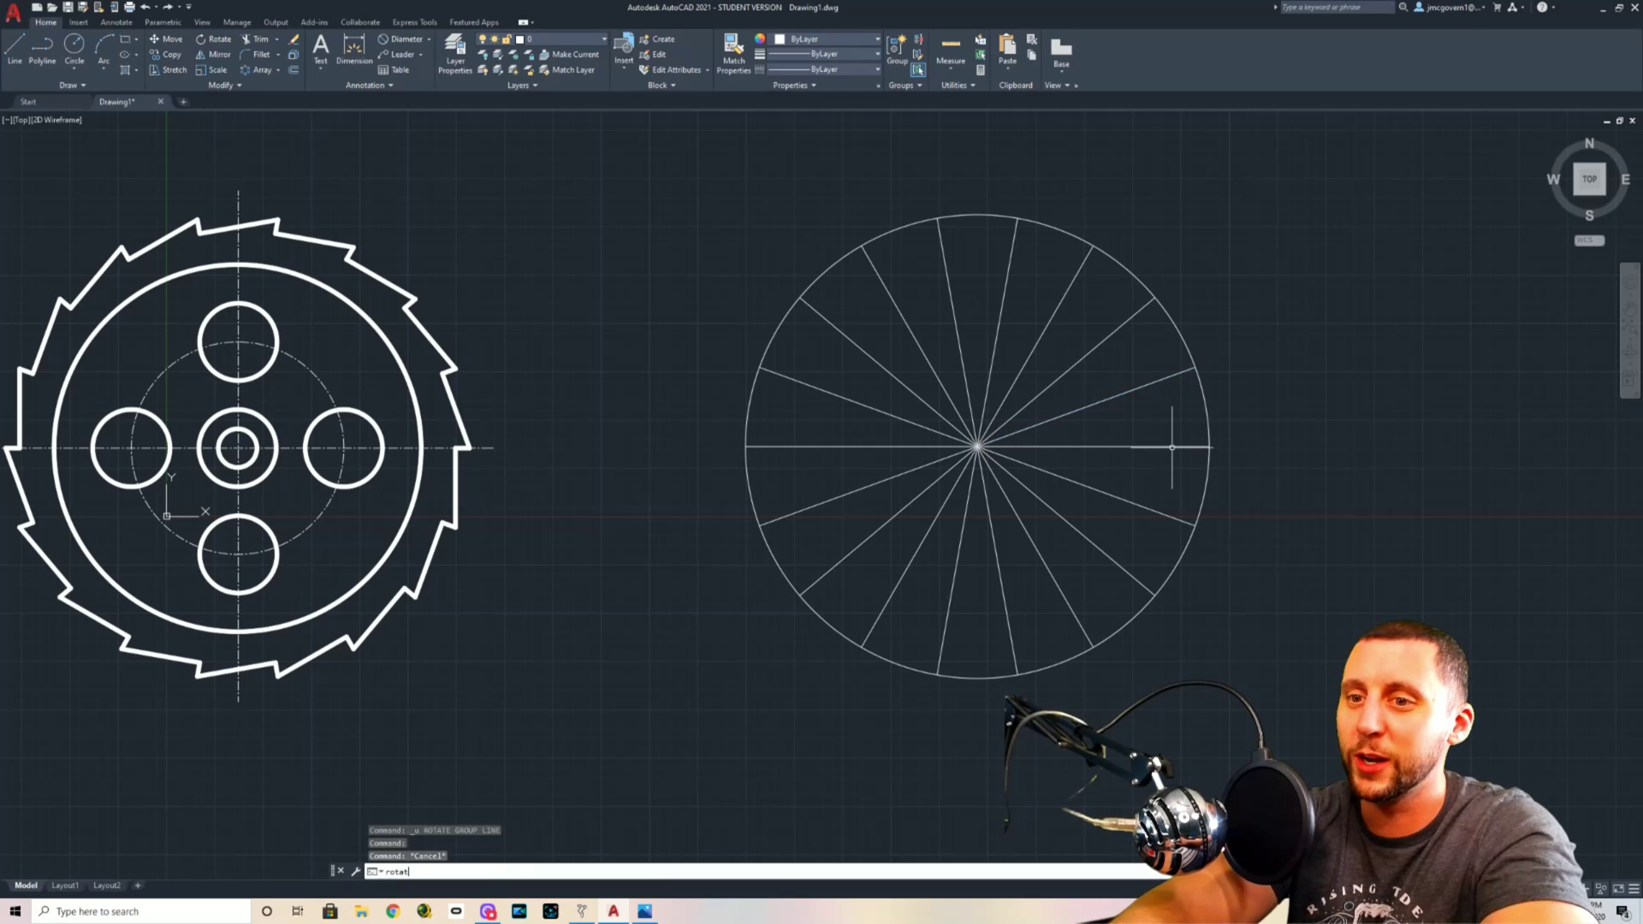
pyautogui.press('Return')
pyautogui.click(1134, 391)
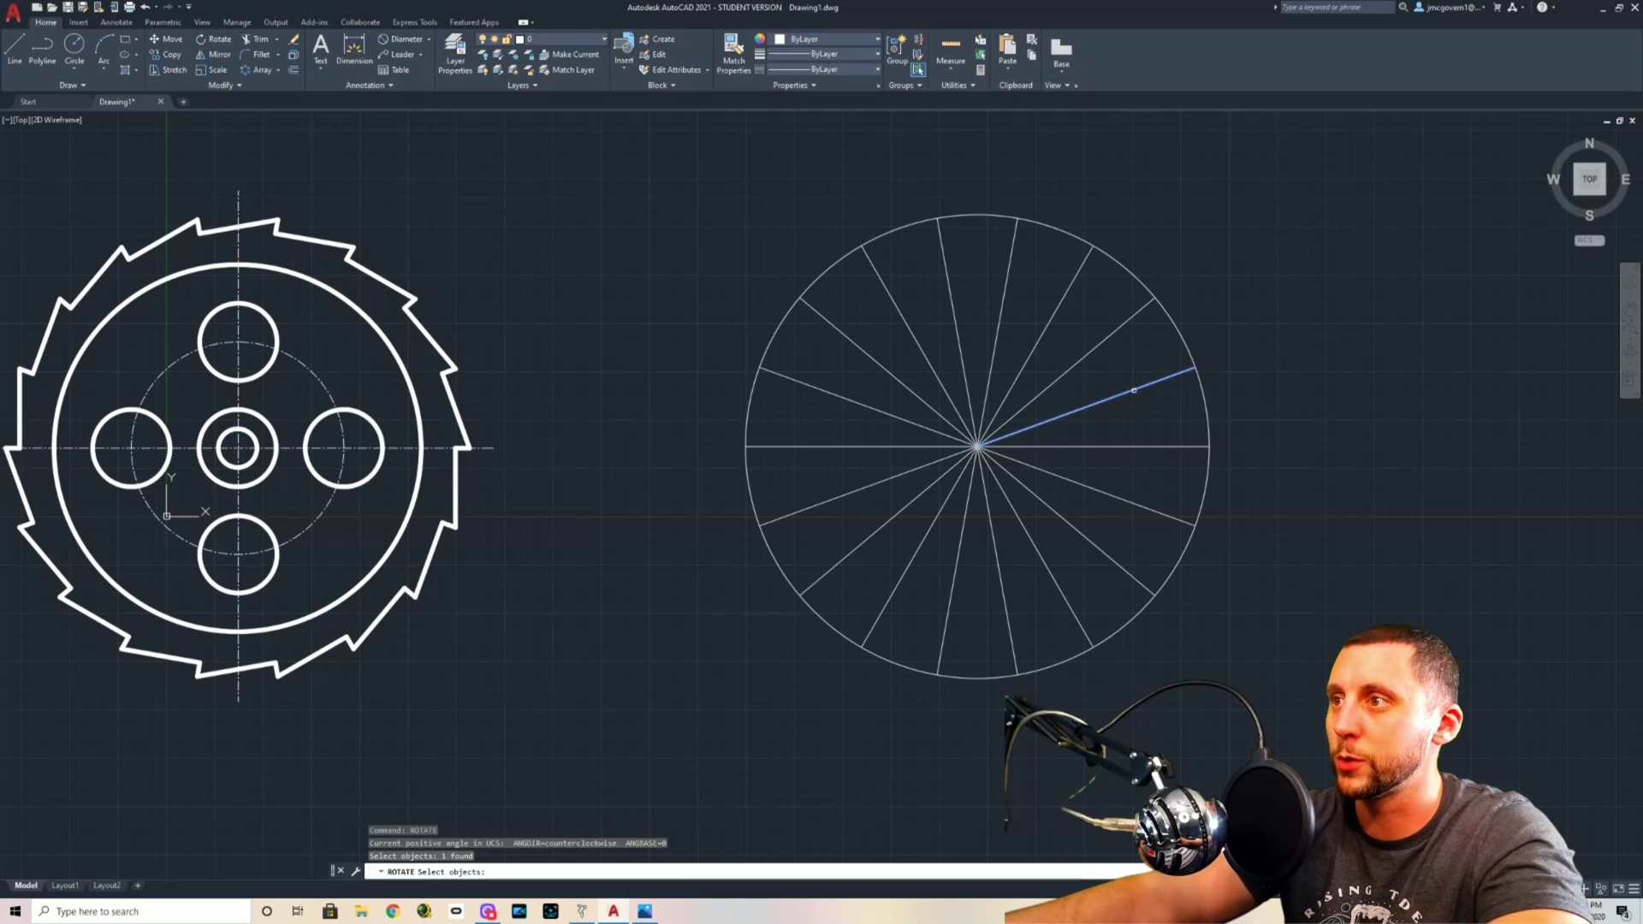
pyautogui.press('Return')
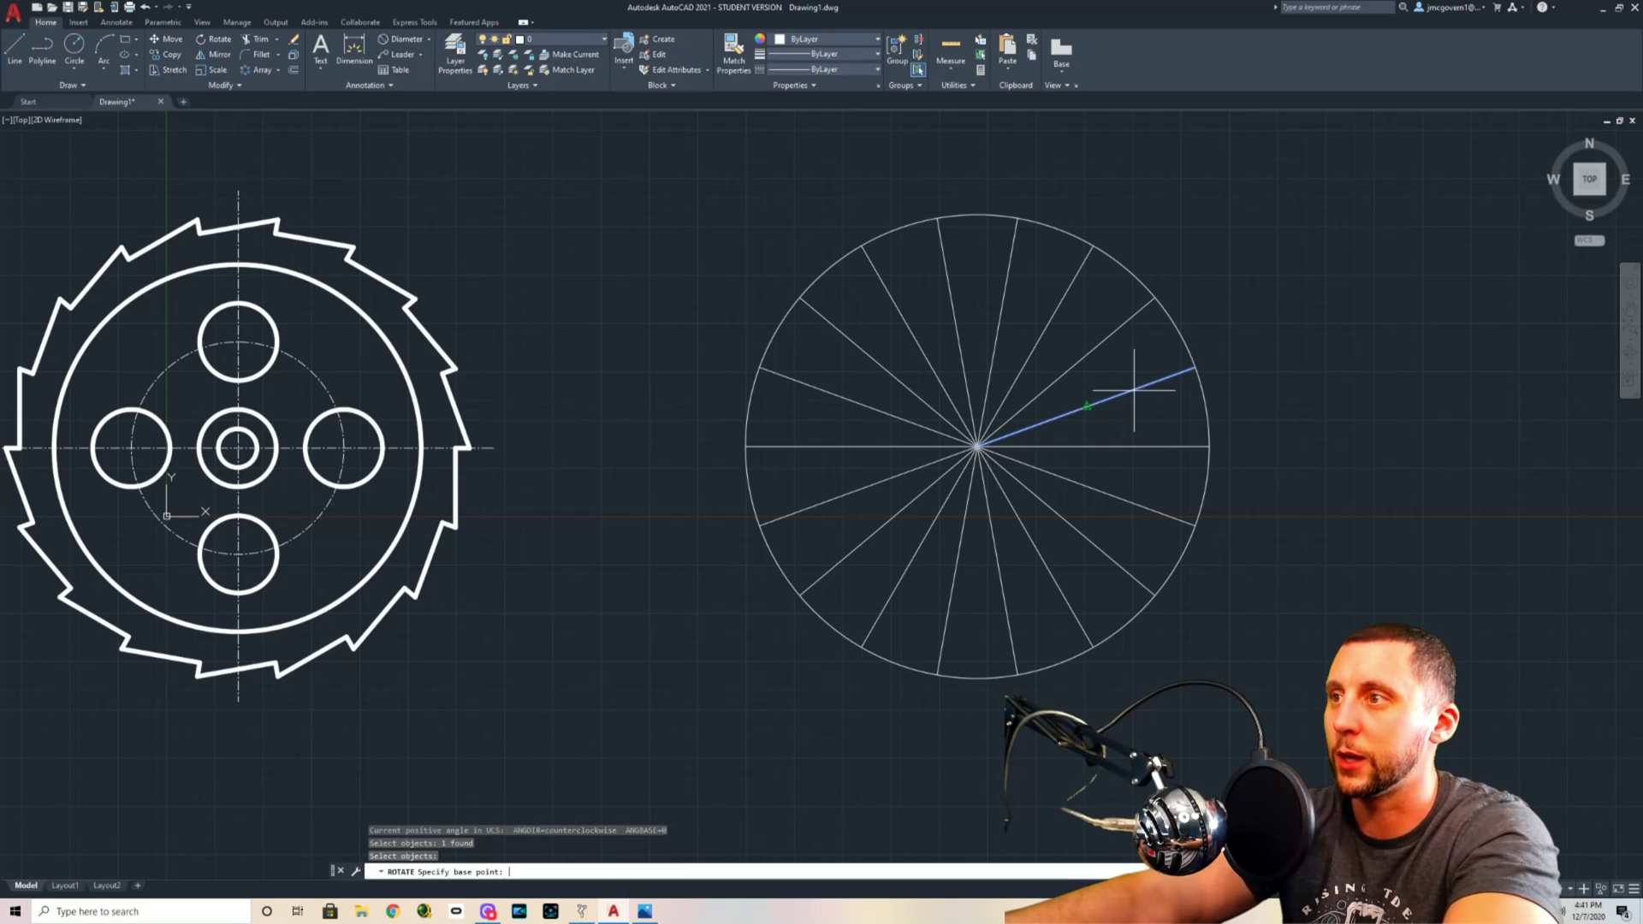
pyautogui.click(1195, 366)
pyautogui.write('c')
pyautogui.press('Return')
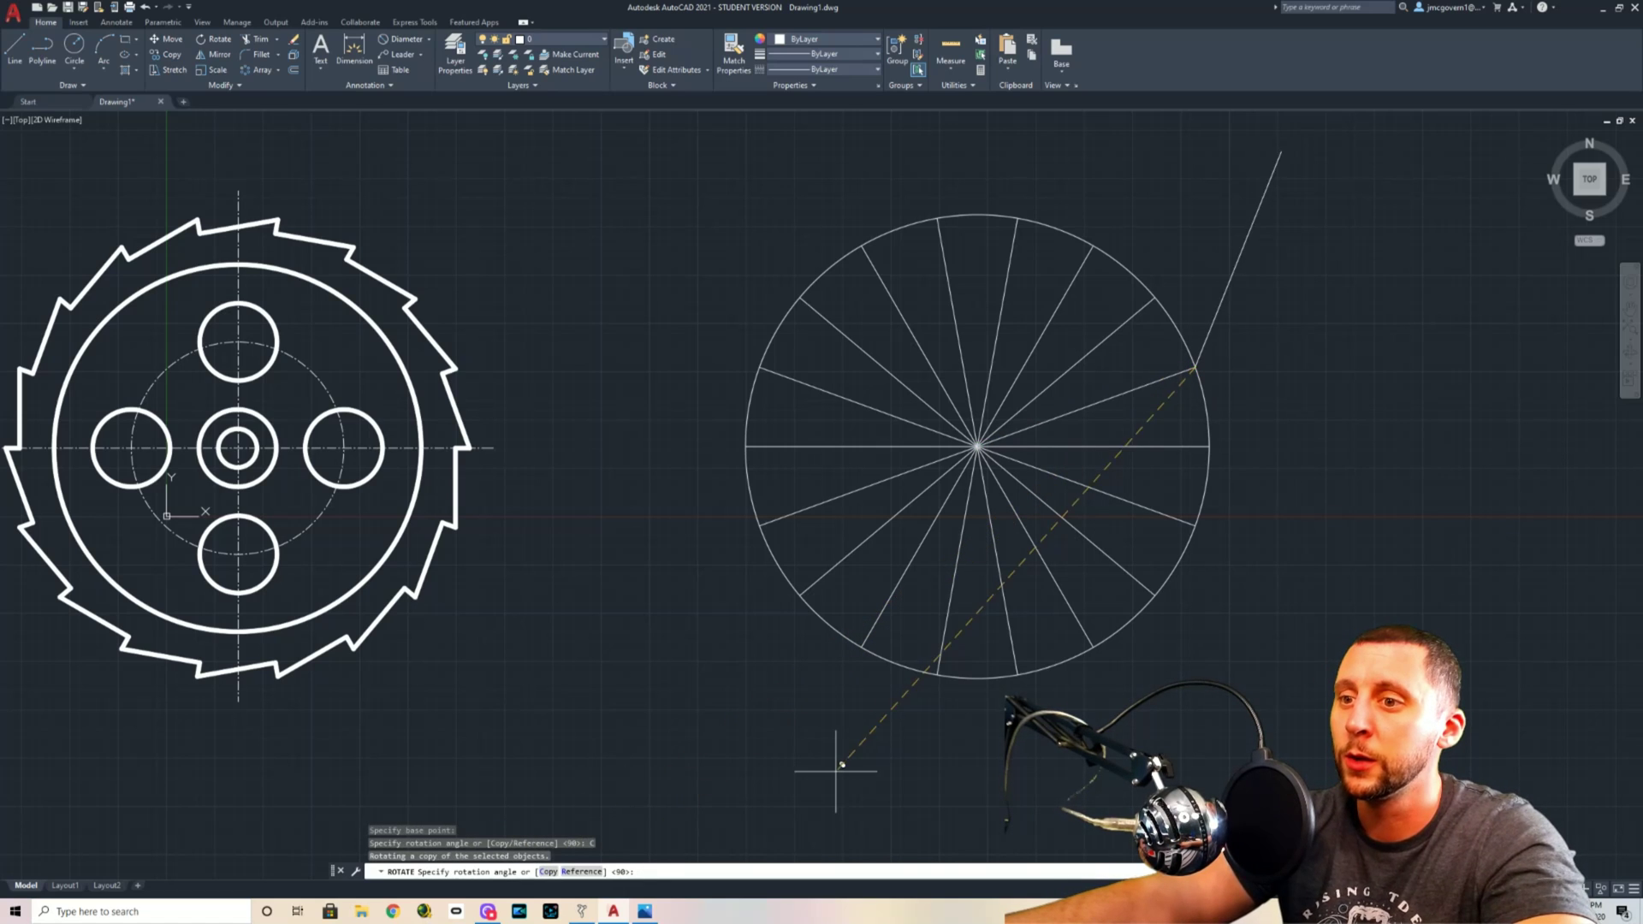
pyautogui.write('90')
pyautogui.press('Return')
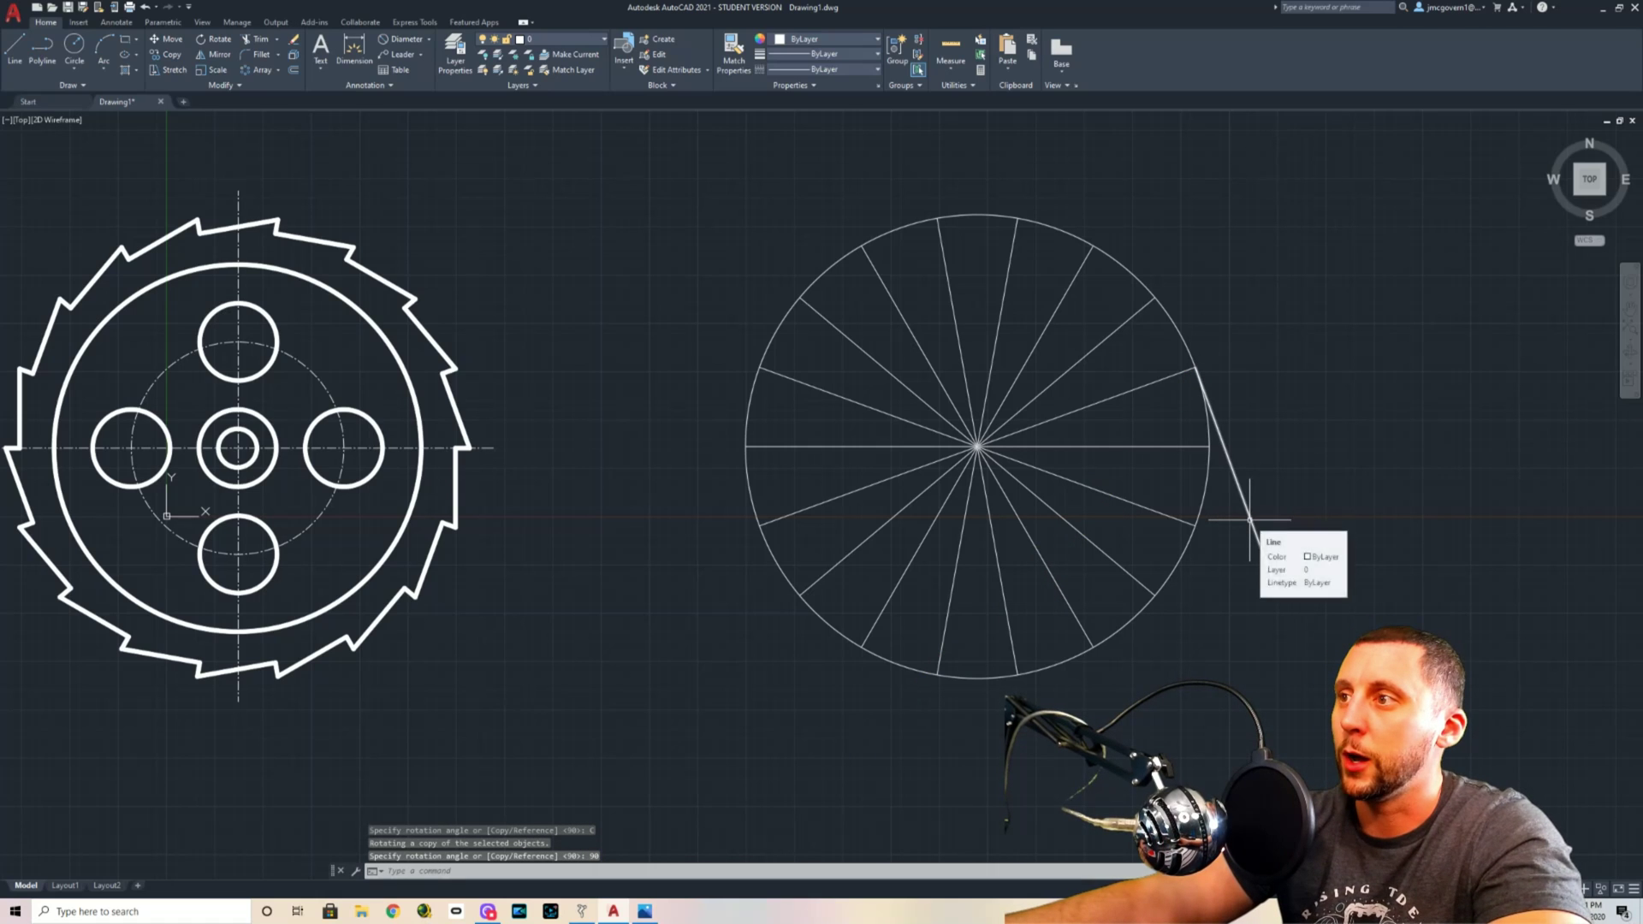
# Move the rotated copy by its lower endpoint onto the outer end of the right horizontal radial line.
pyautogui.click(1234, 473)
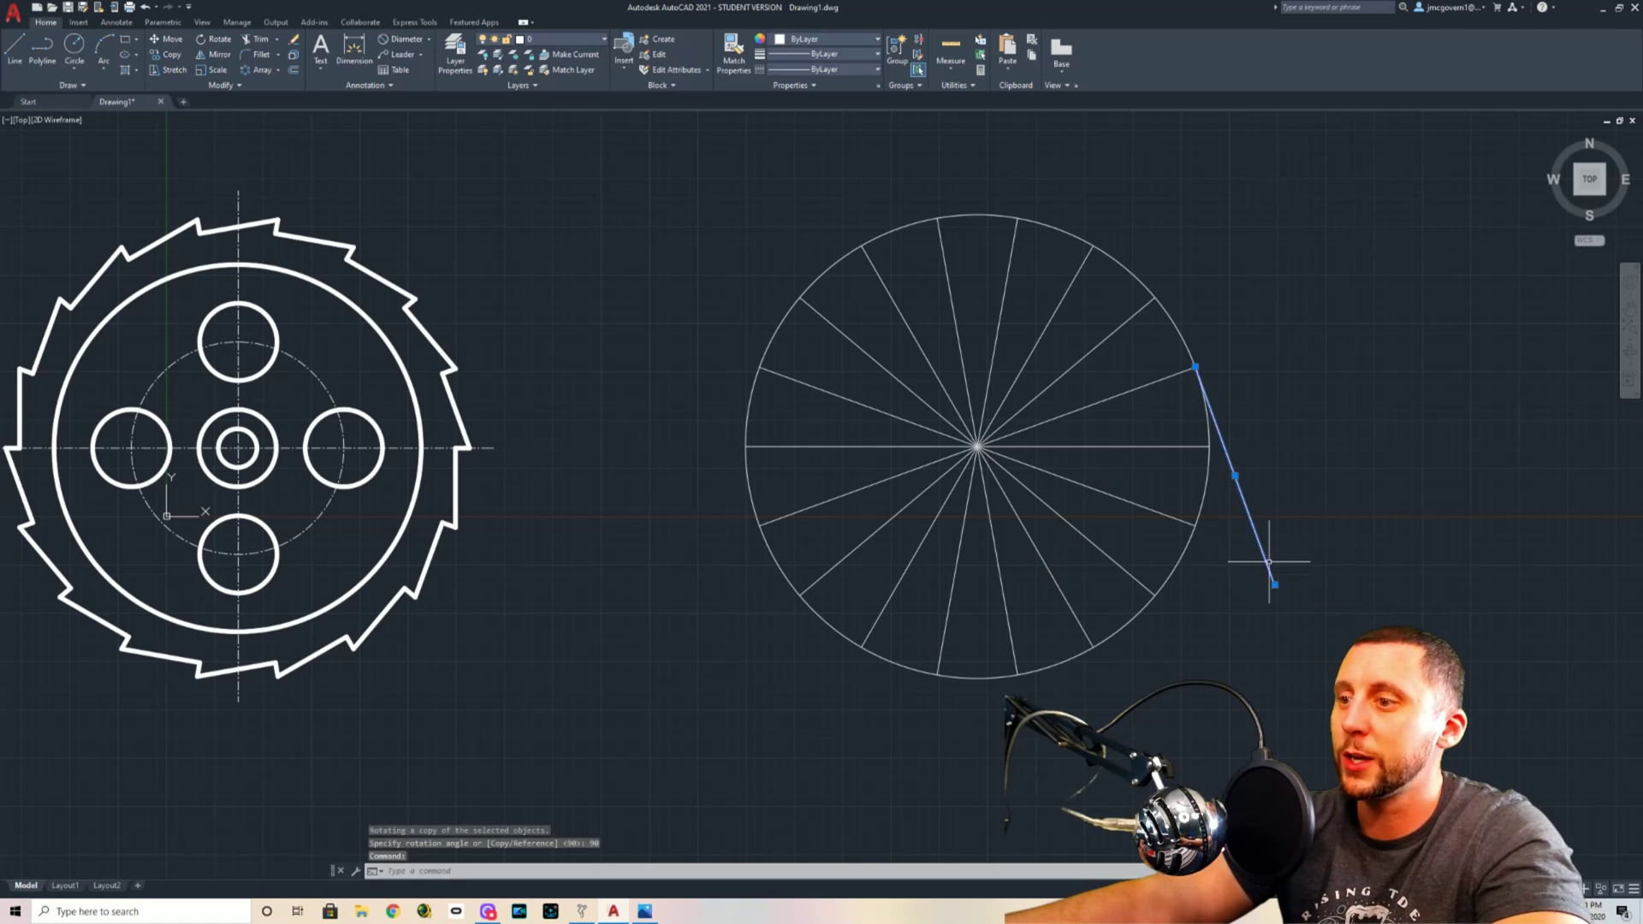
pyautogui.write('M')
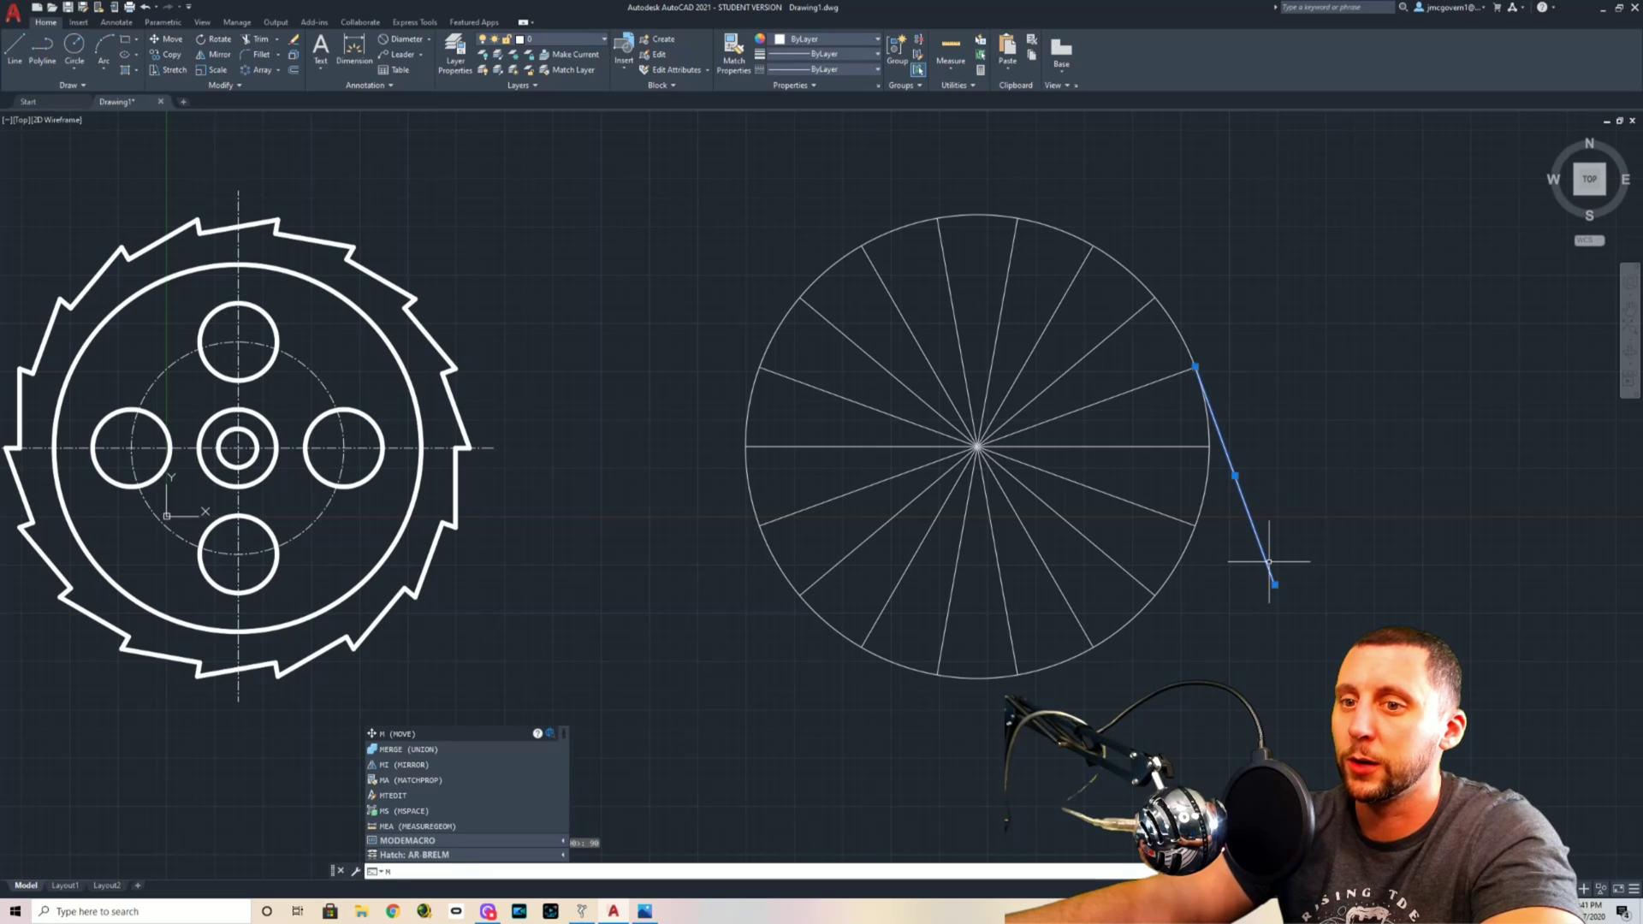
pyautogui.press('Return')
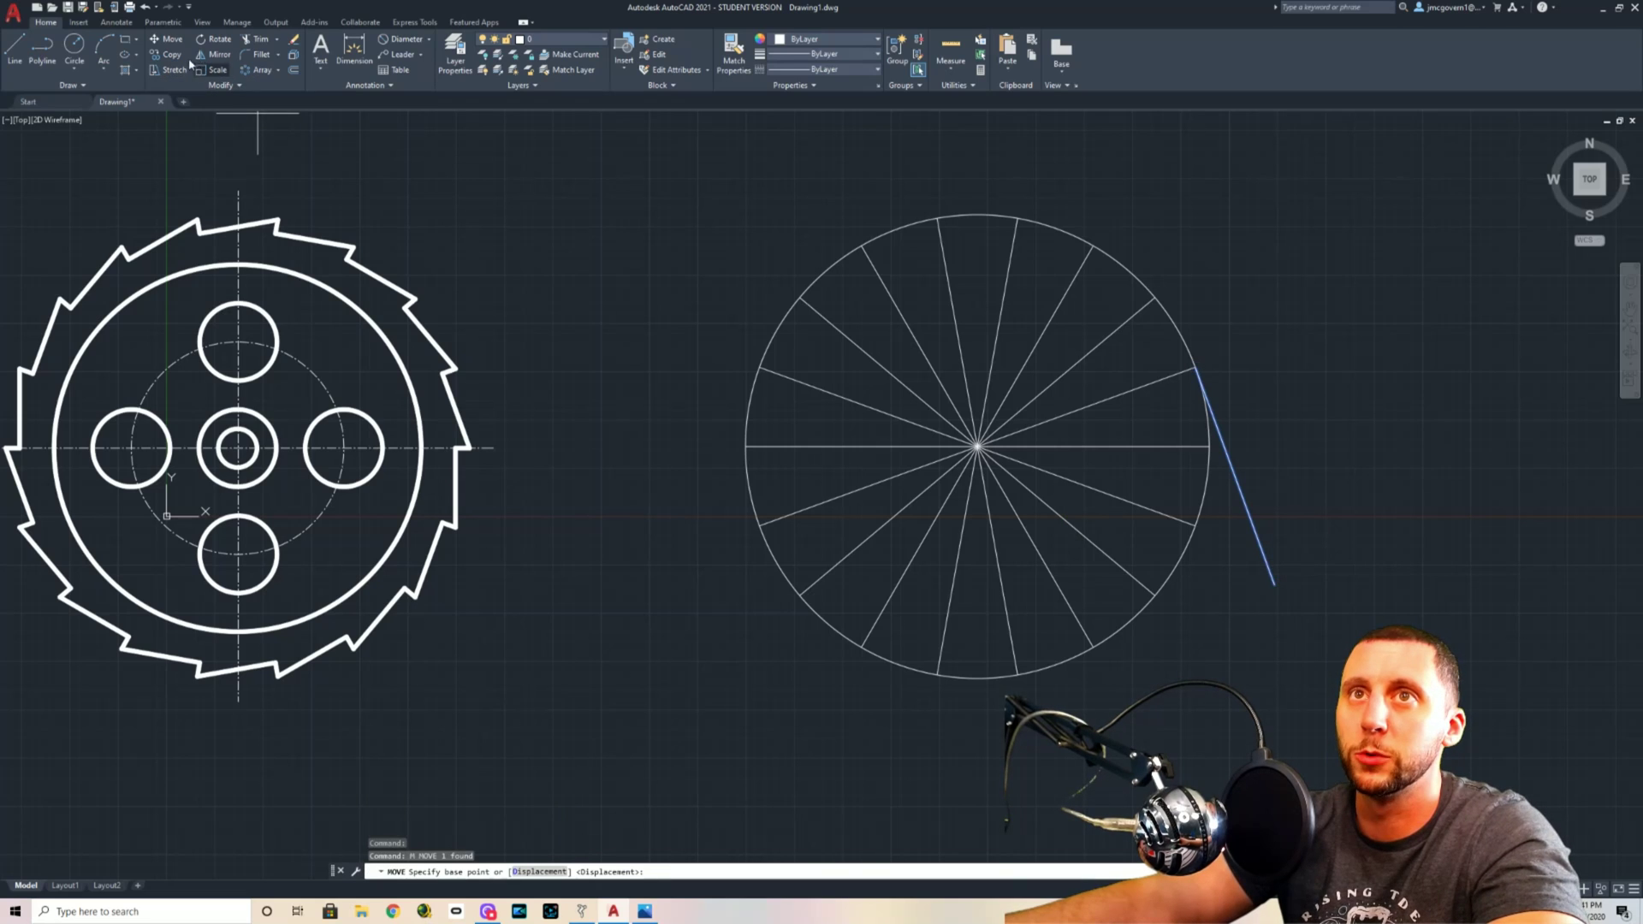
pyautogui.click(1275, 585)
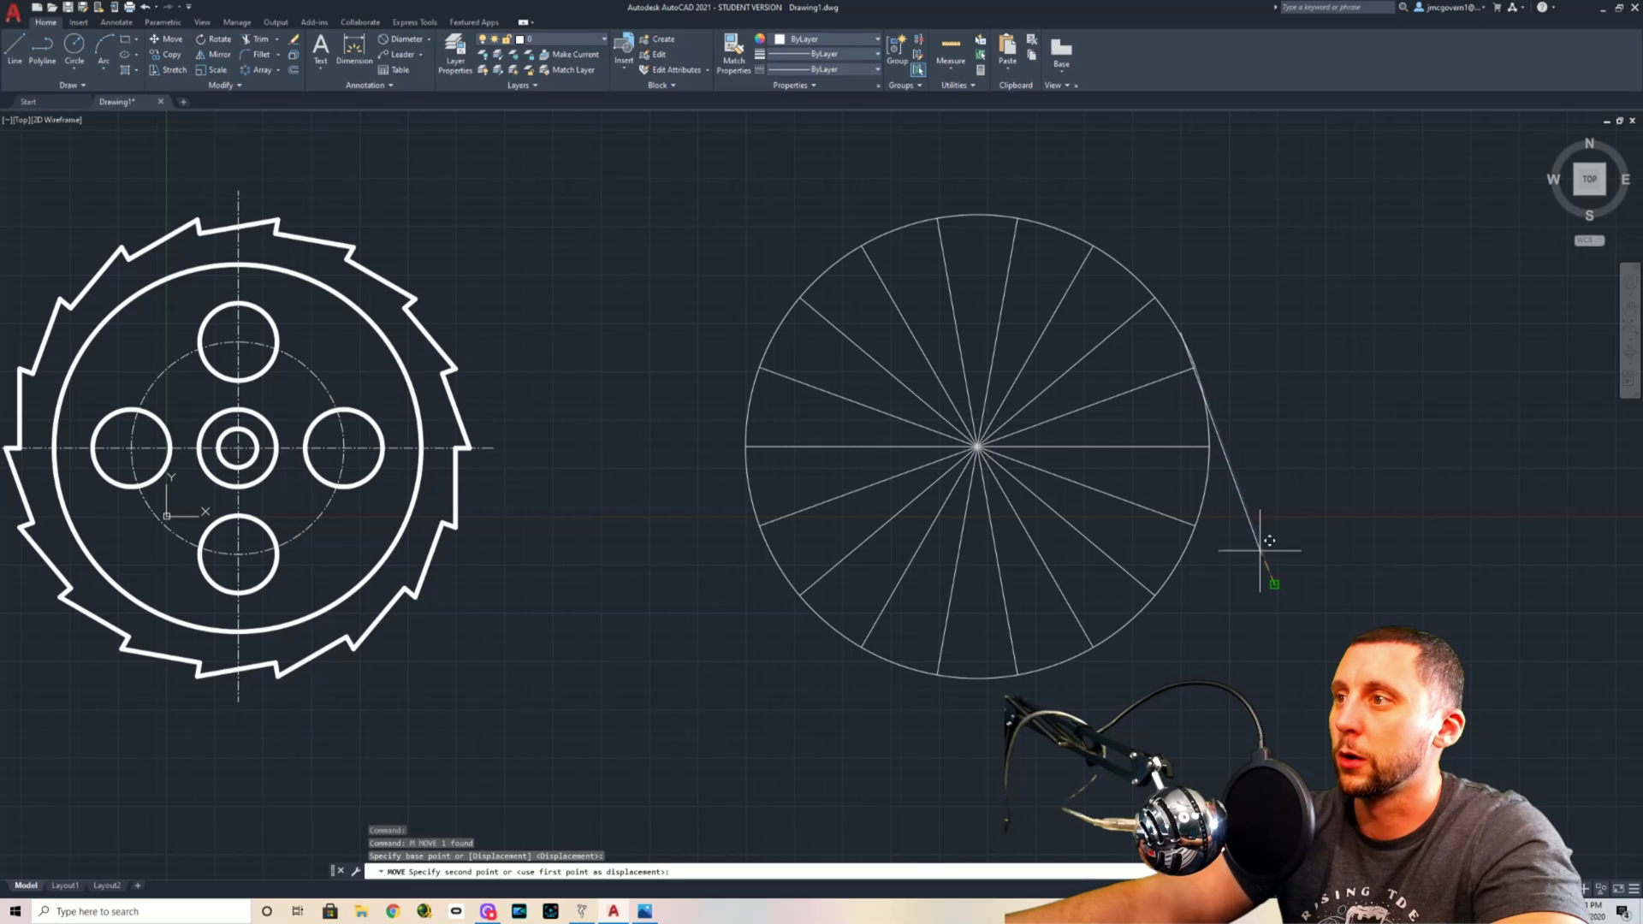
pyautogui.click(1218, 436)
pyautogui.scroll(3, 1203, 380)
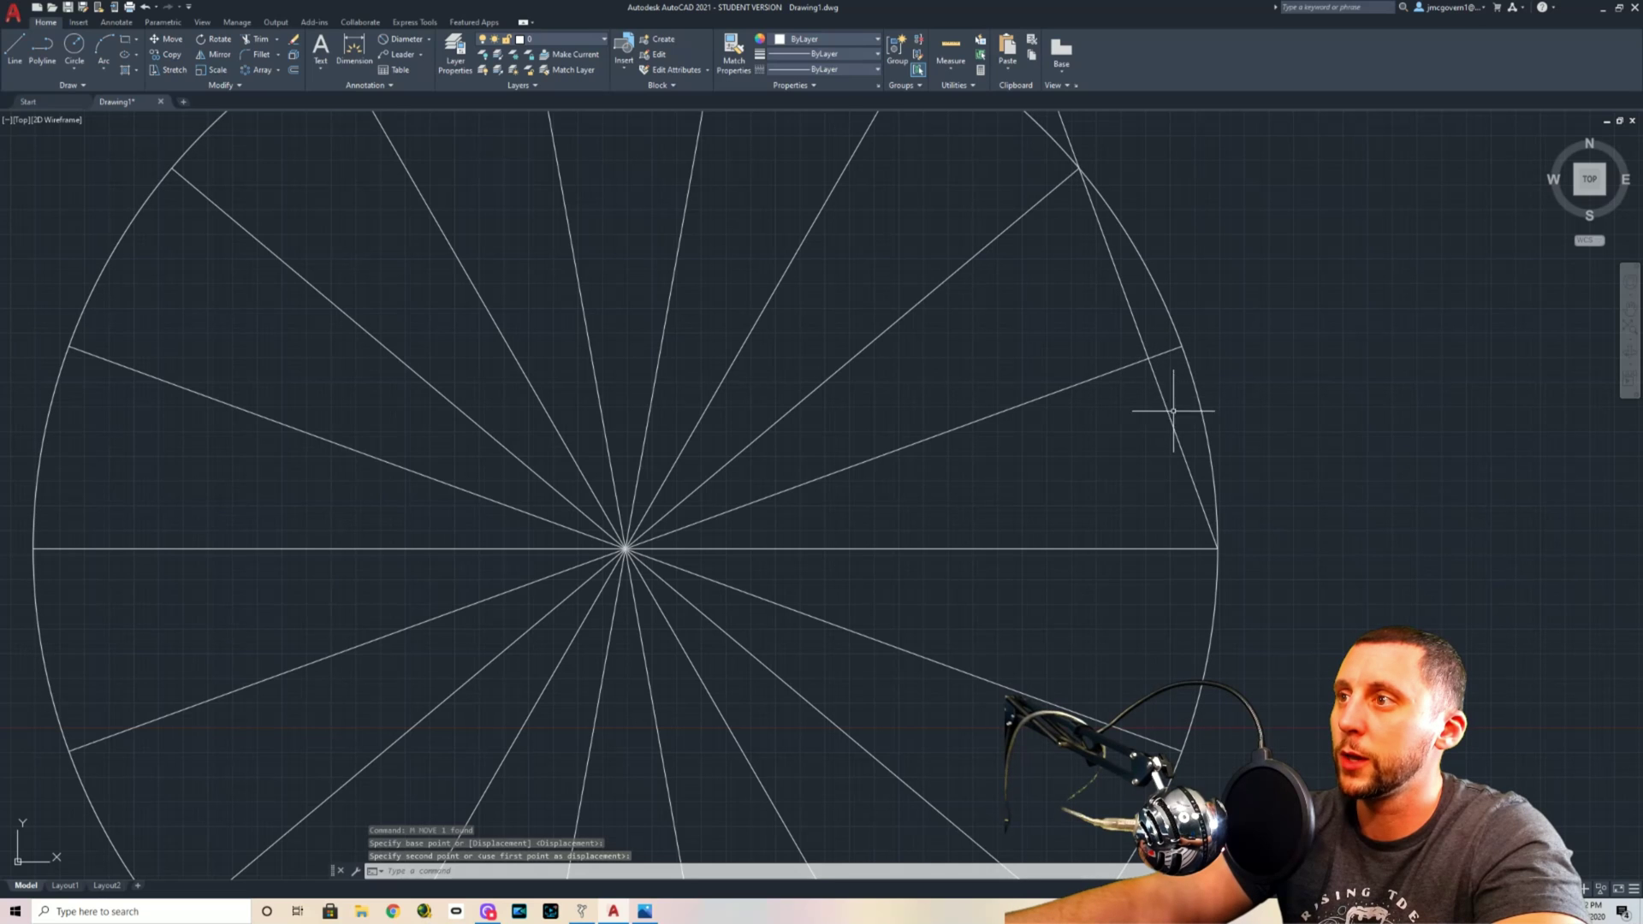
# Trim the moved line back to the first radial line above the horizontal and delete the leftover piece outside the circle.
pyautogui.write('tr')
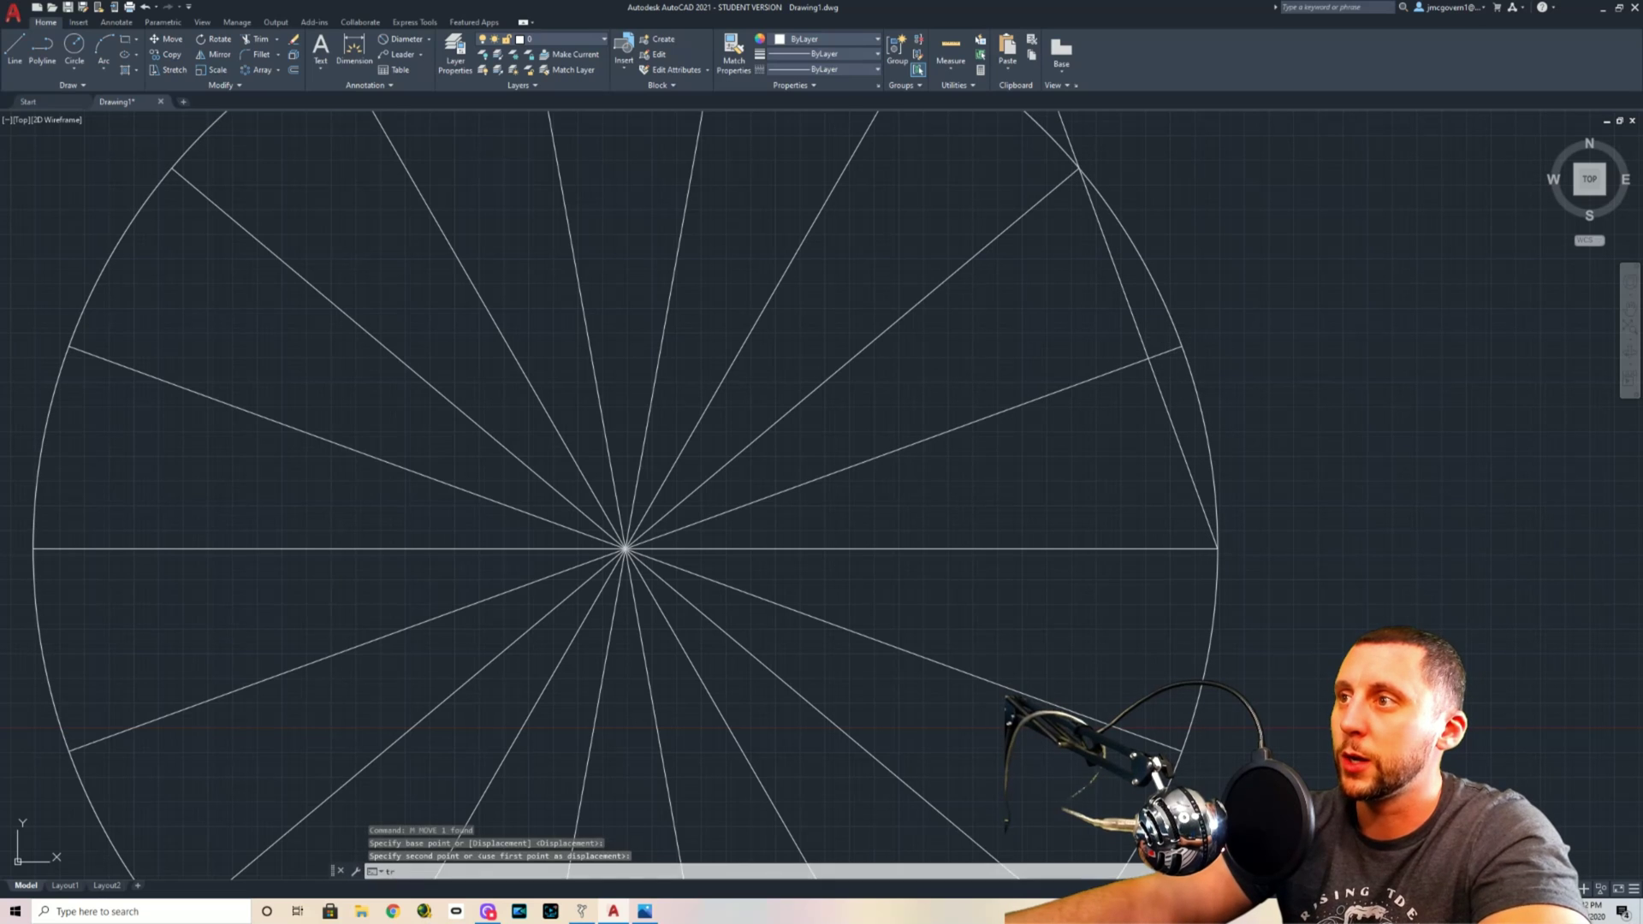
pyautogui.press('Return')
pyautogui.click(1135, 321)
pyautogui.moveTo(1135, 321); pyautogui.dragTo(1135, 513, button='middle')
pyautogui.press('Escape')
pyautogui.click(1101, 264)
pyautogui.click(1009, 256)
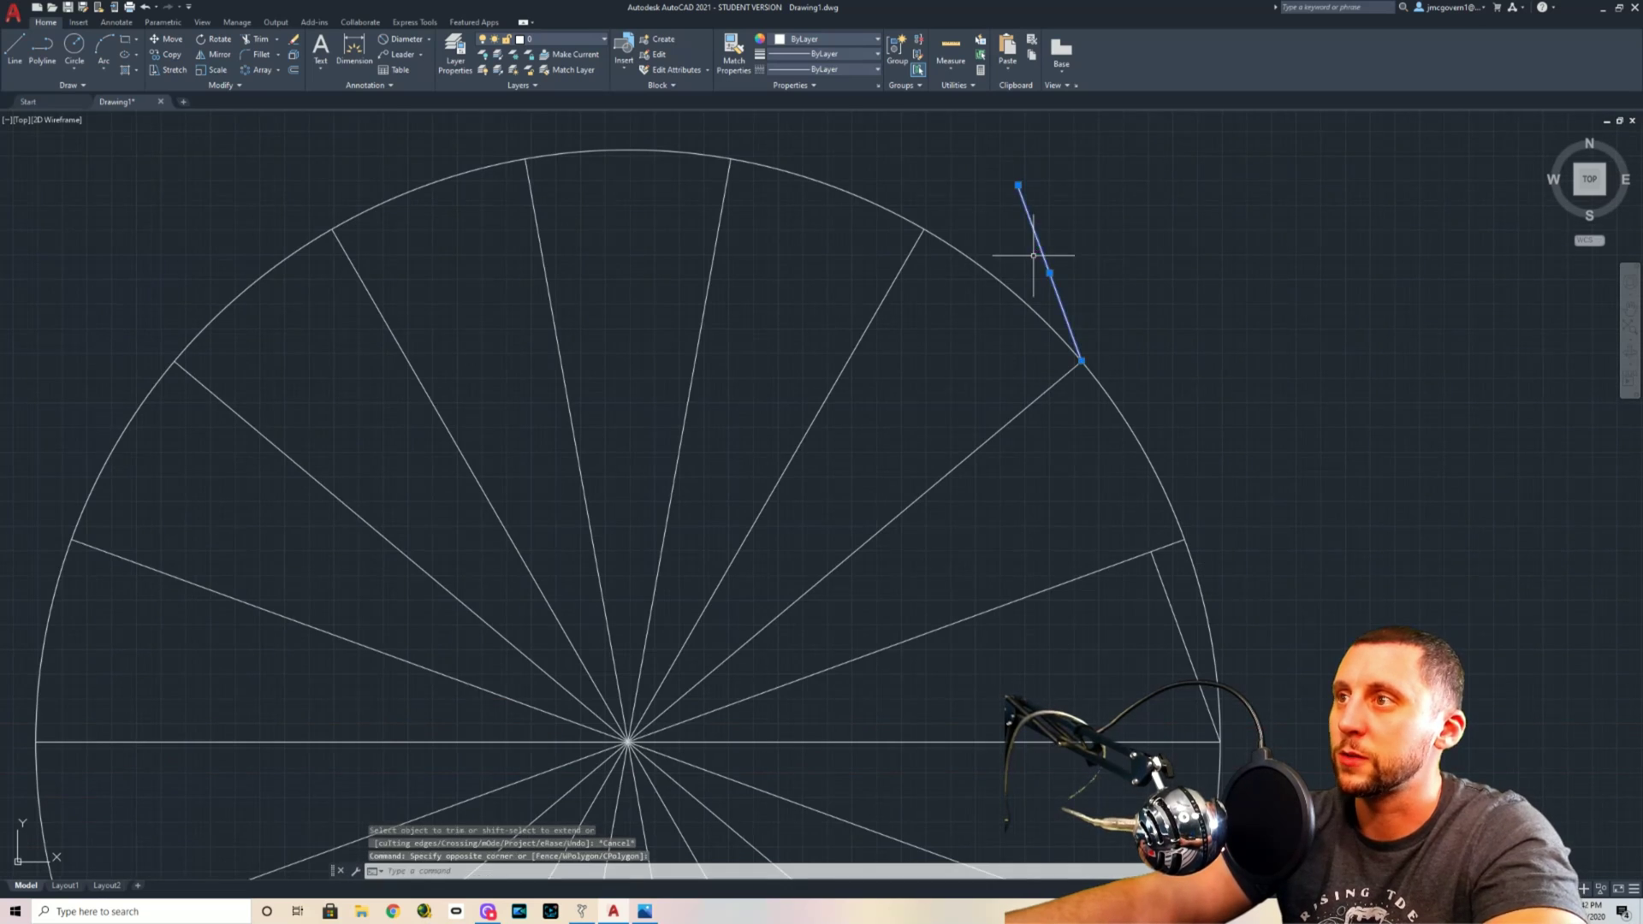
pyautogui.press('Delete')
pyautogui.scroll(-3, 1232, 334)
pyautogui.moveTo(1258, 502); pyautogui.dragTo(1067, 393, button='middle')
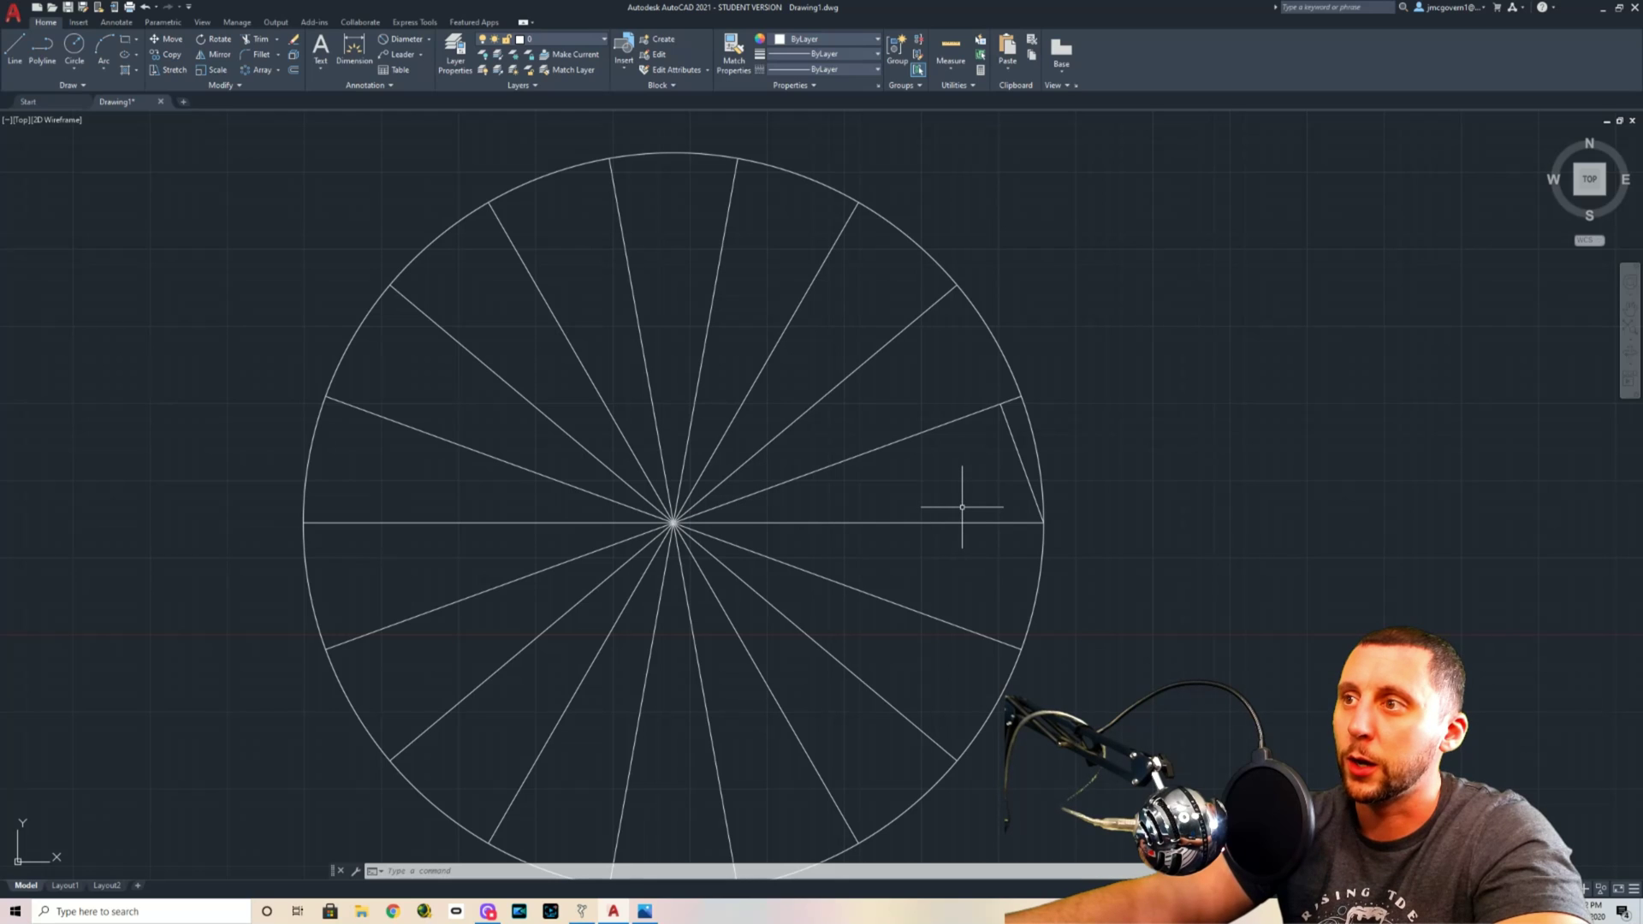
# Create a polar array of the short tooth line around the circle's centre with 18 items.
pyautogui.click(1021, 460)
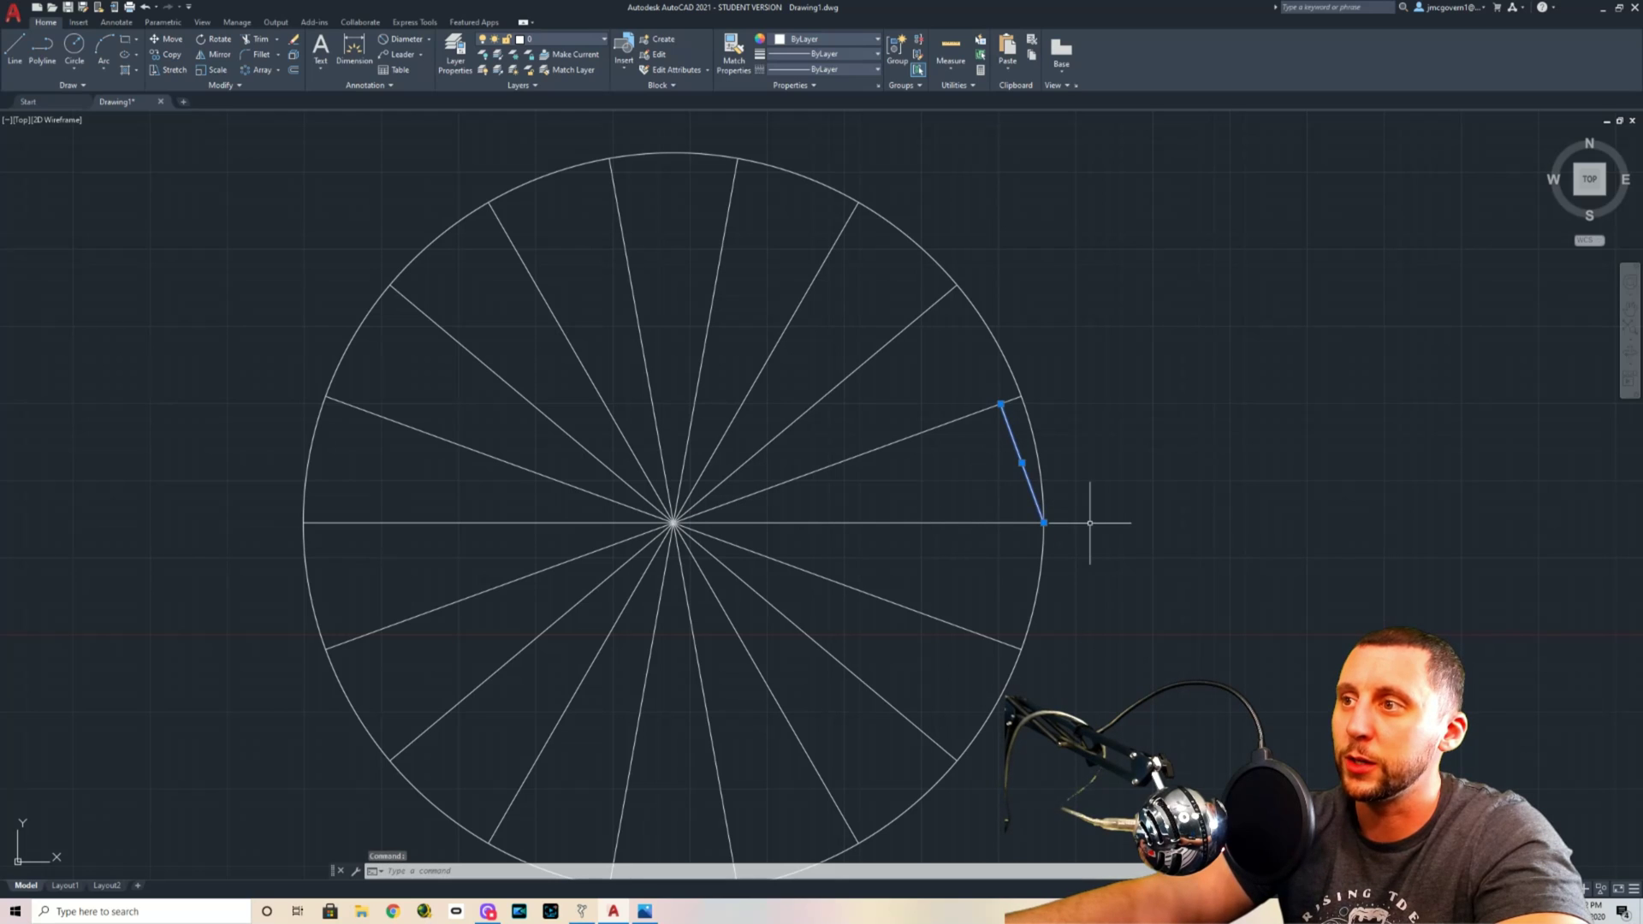
pyautogui.write('array')
pyautogui.press('Return')
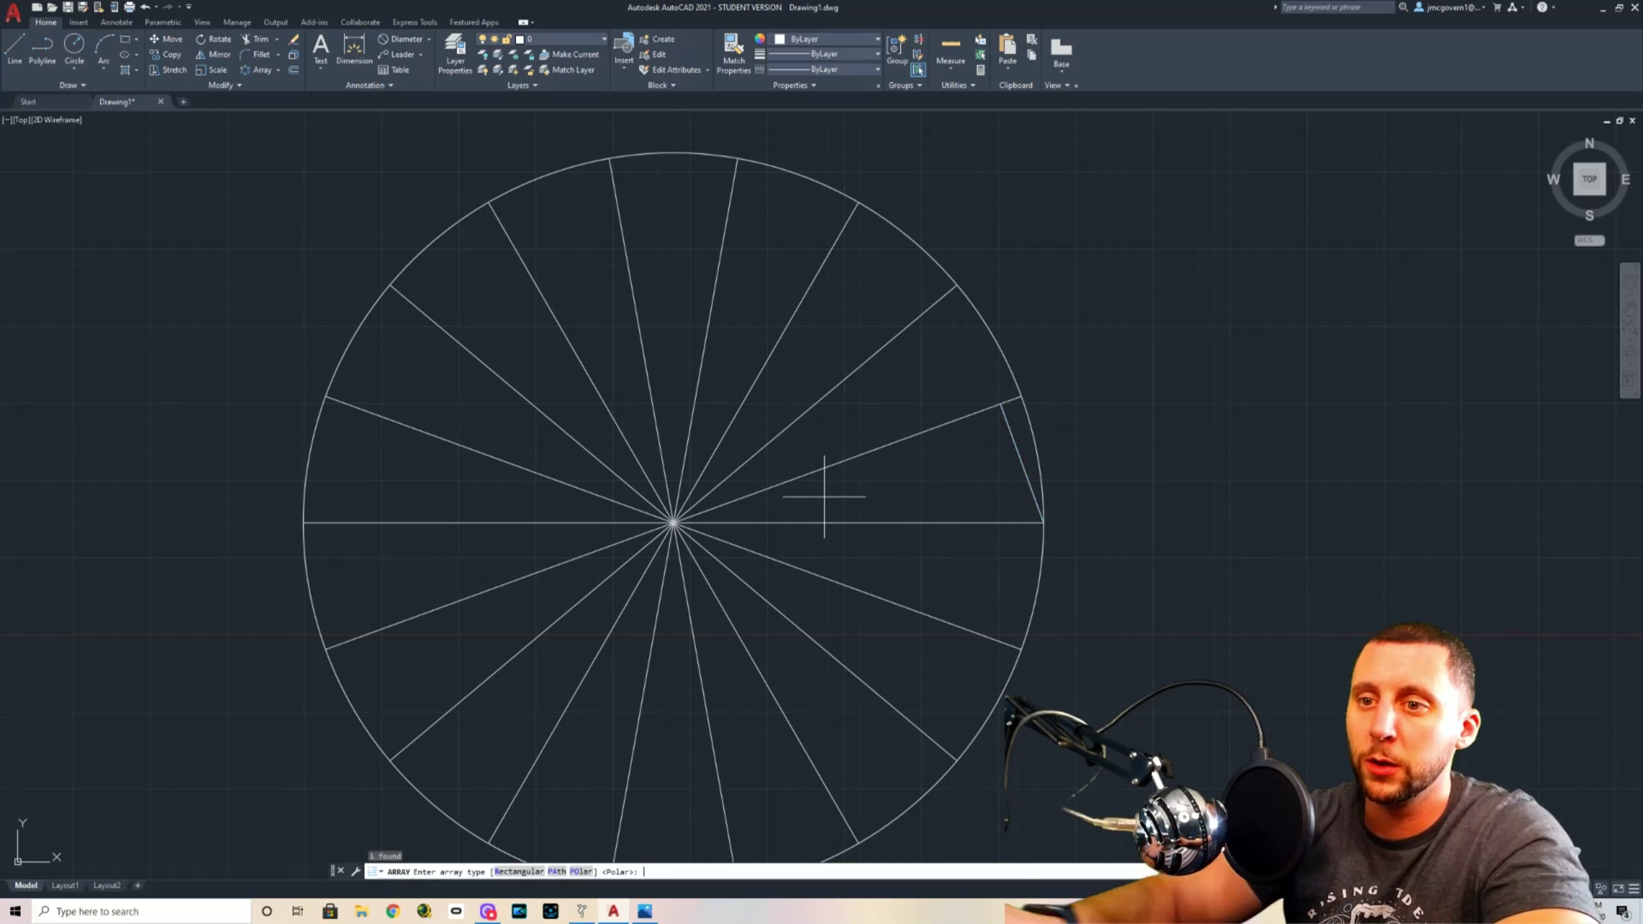
pyautogui.write('po')
pyautogui.press('Return')
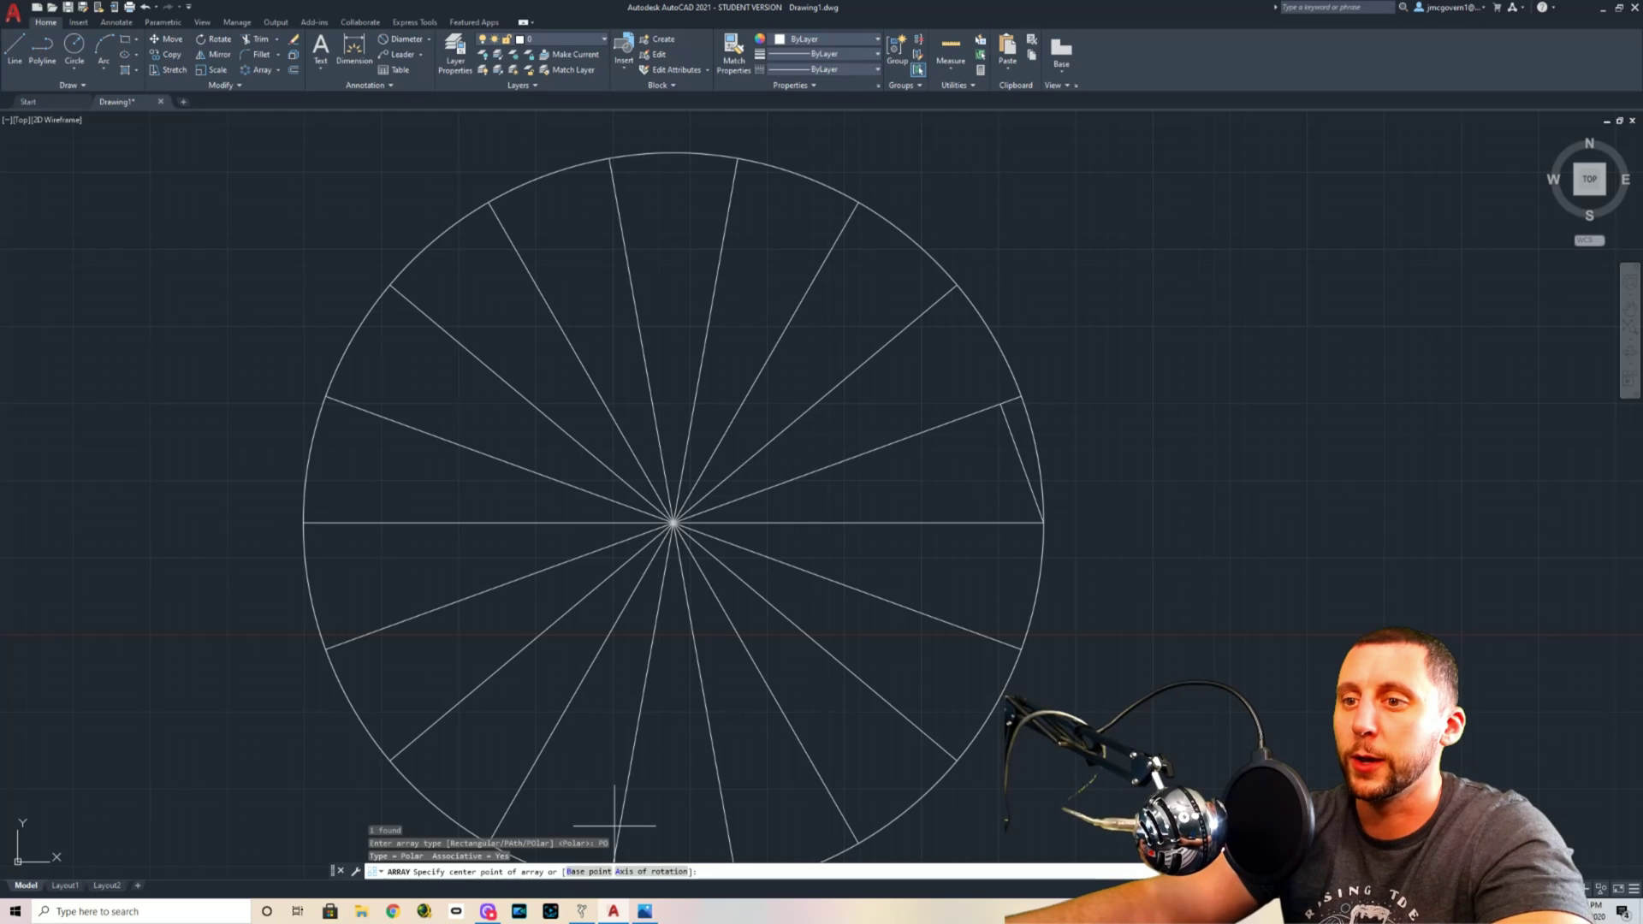
pyautogui.click(673, 522)
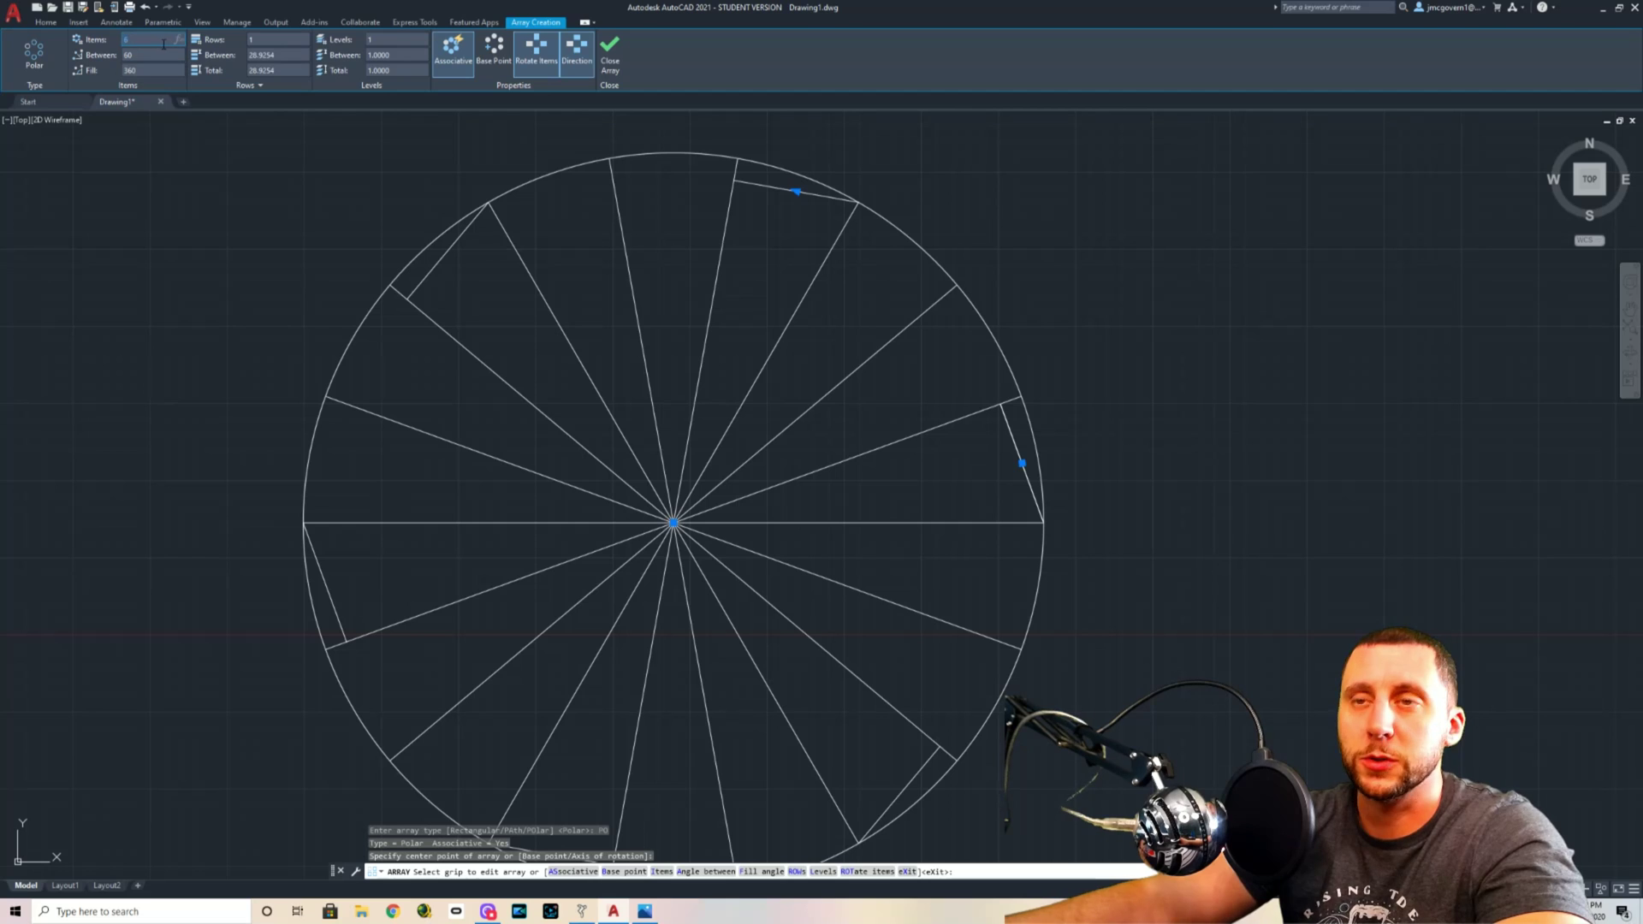
pyautogui.write('18')
pyautogui.press('Return')
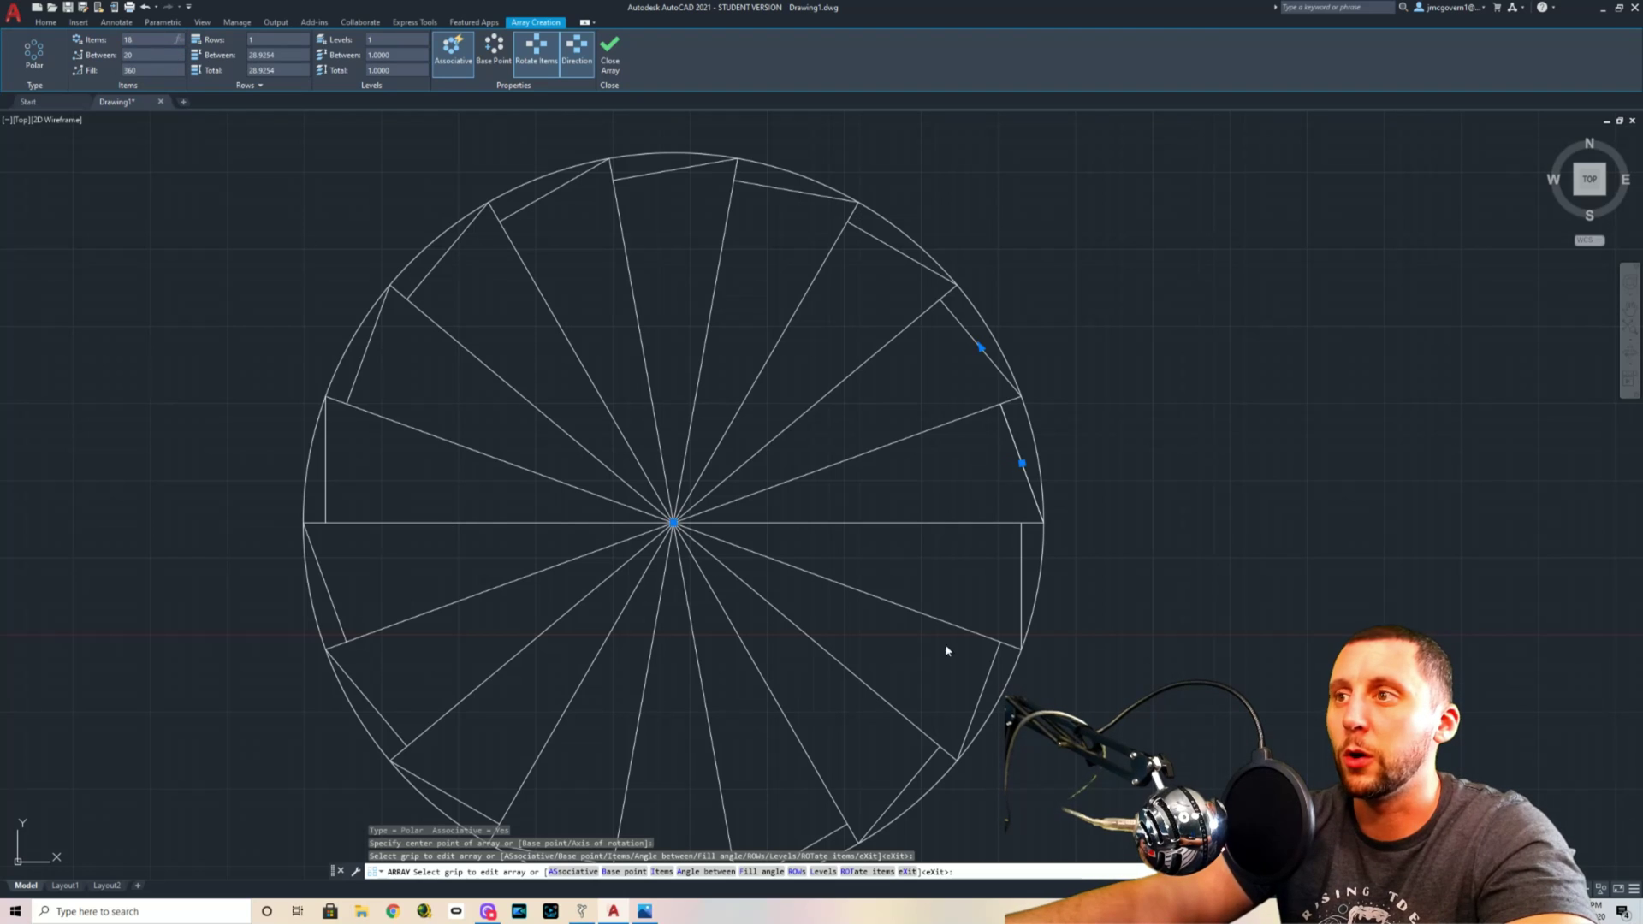
pyautogui.click(618, 80)
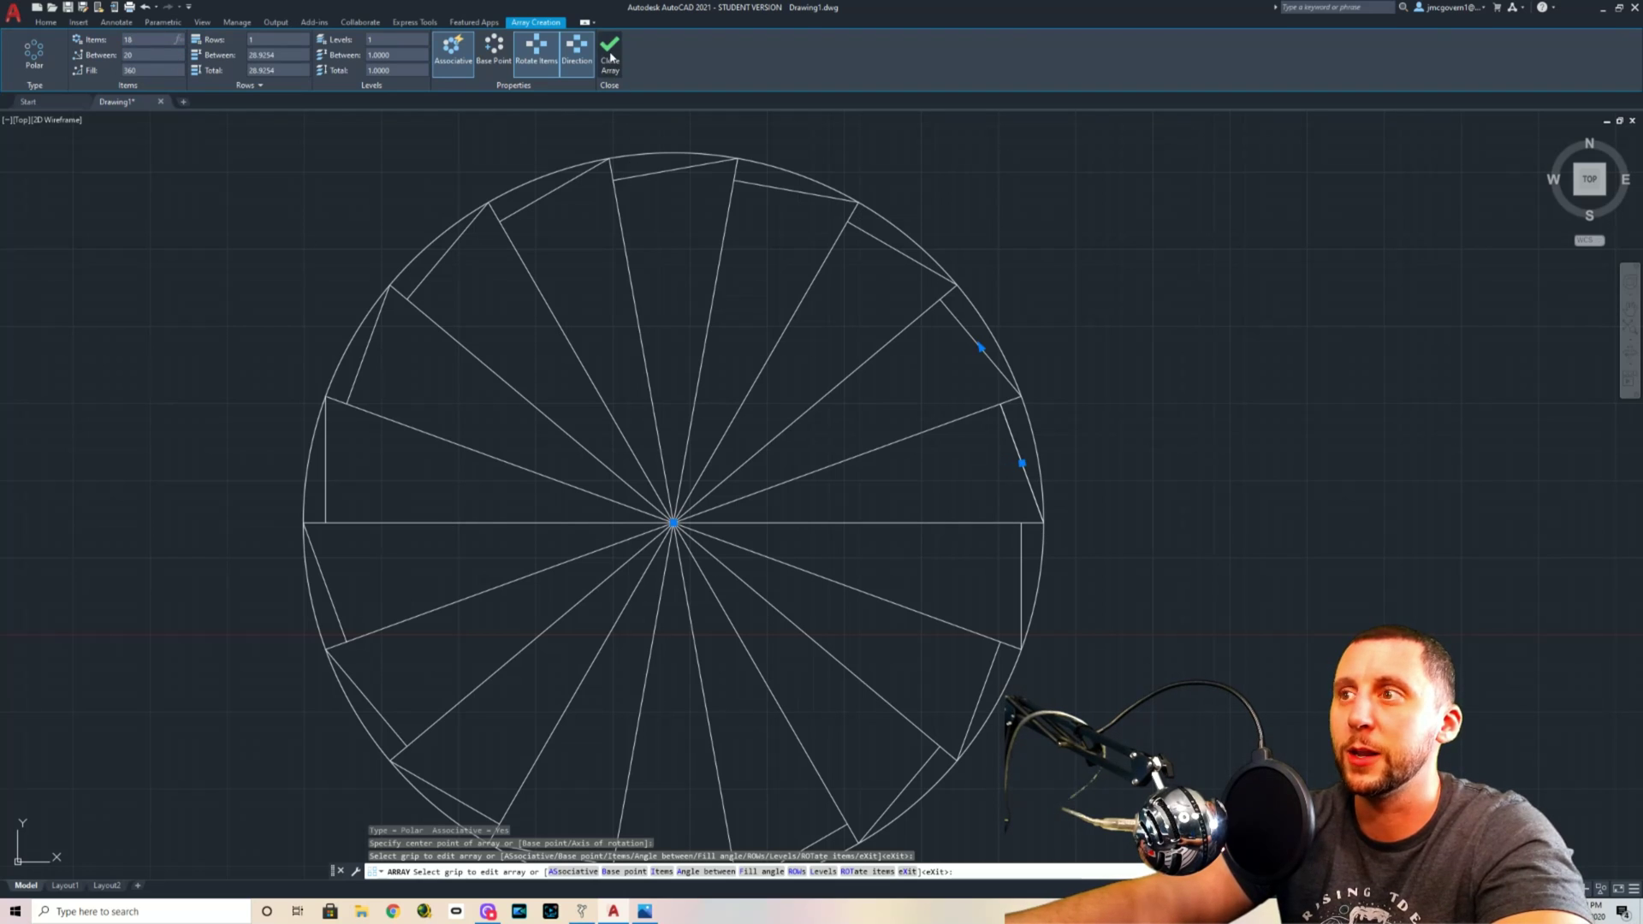
# Explode the polar array of tooth lines into separate lines.
pyautogui.click(973, 339)
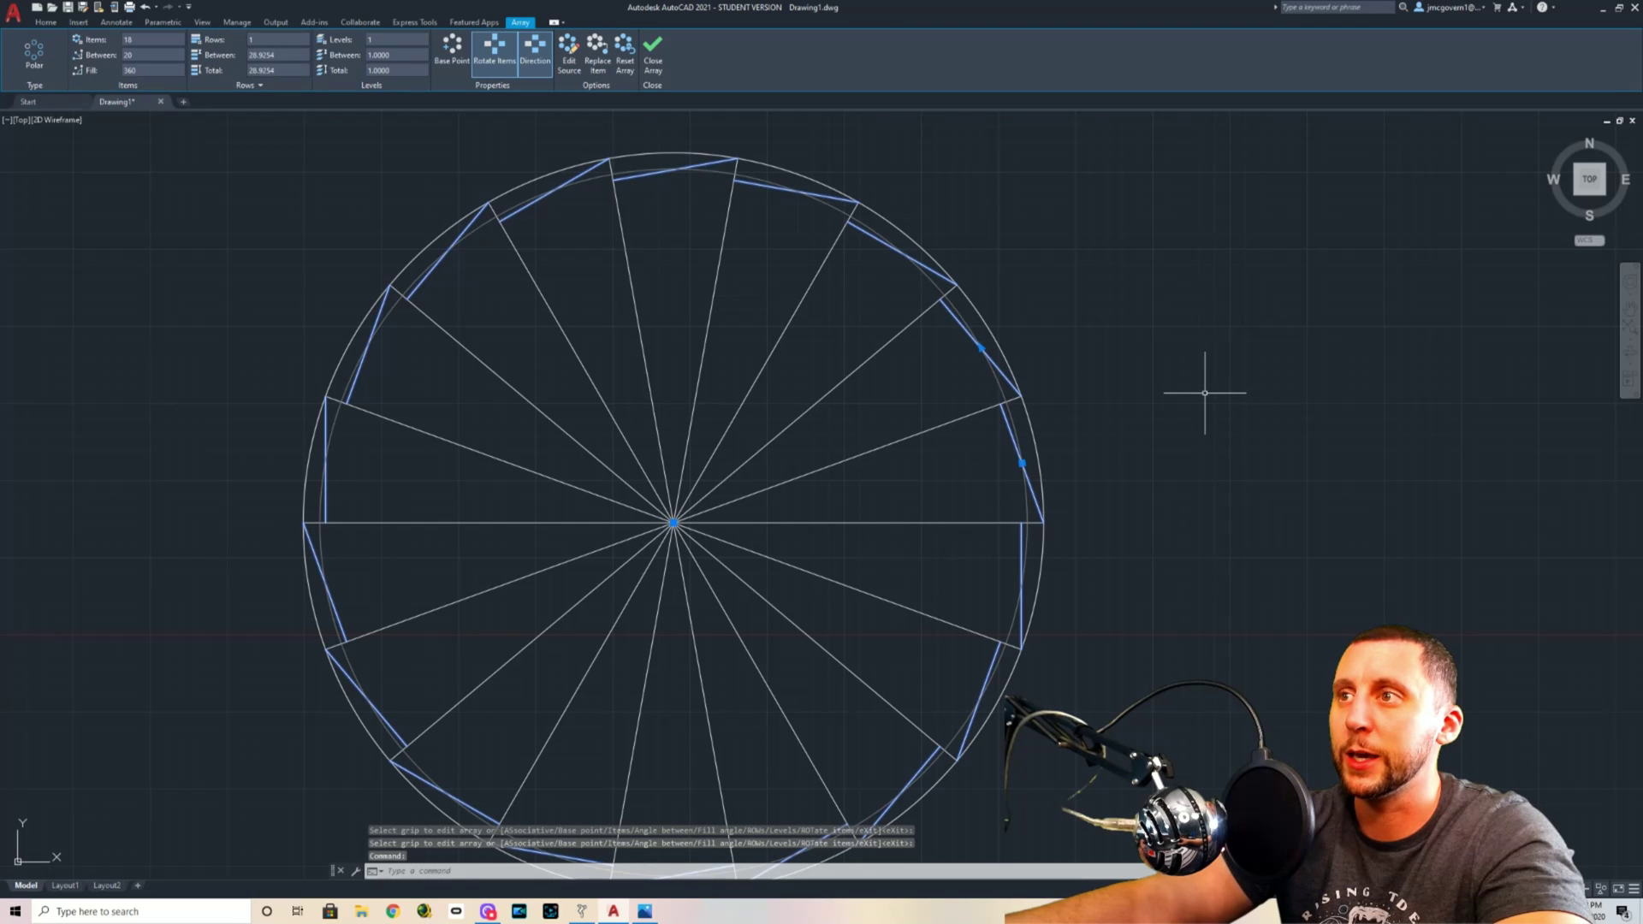
pyautogui.write('explode')
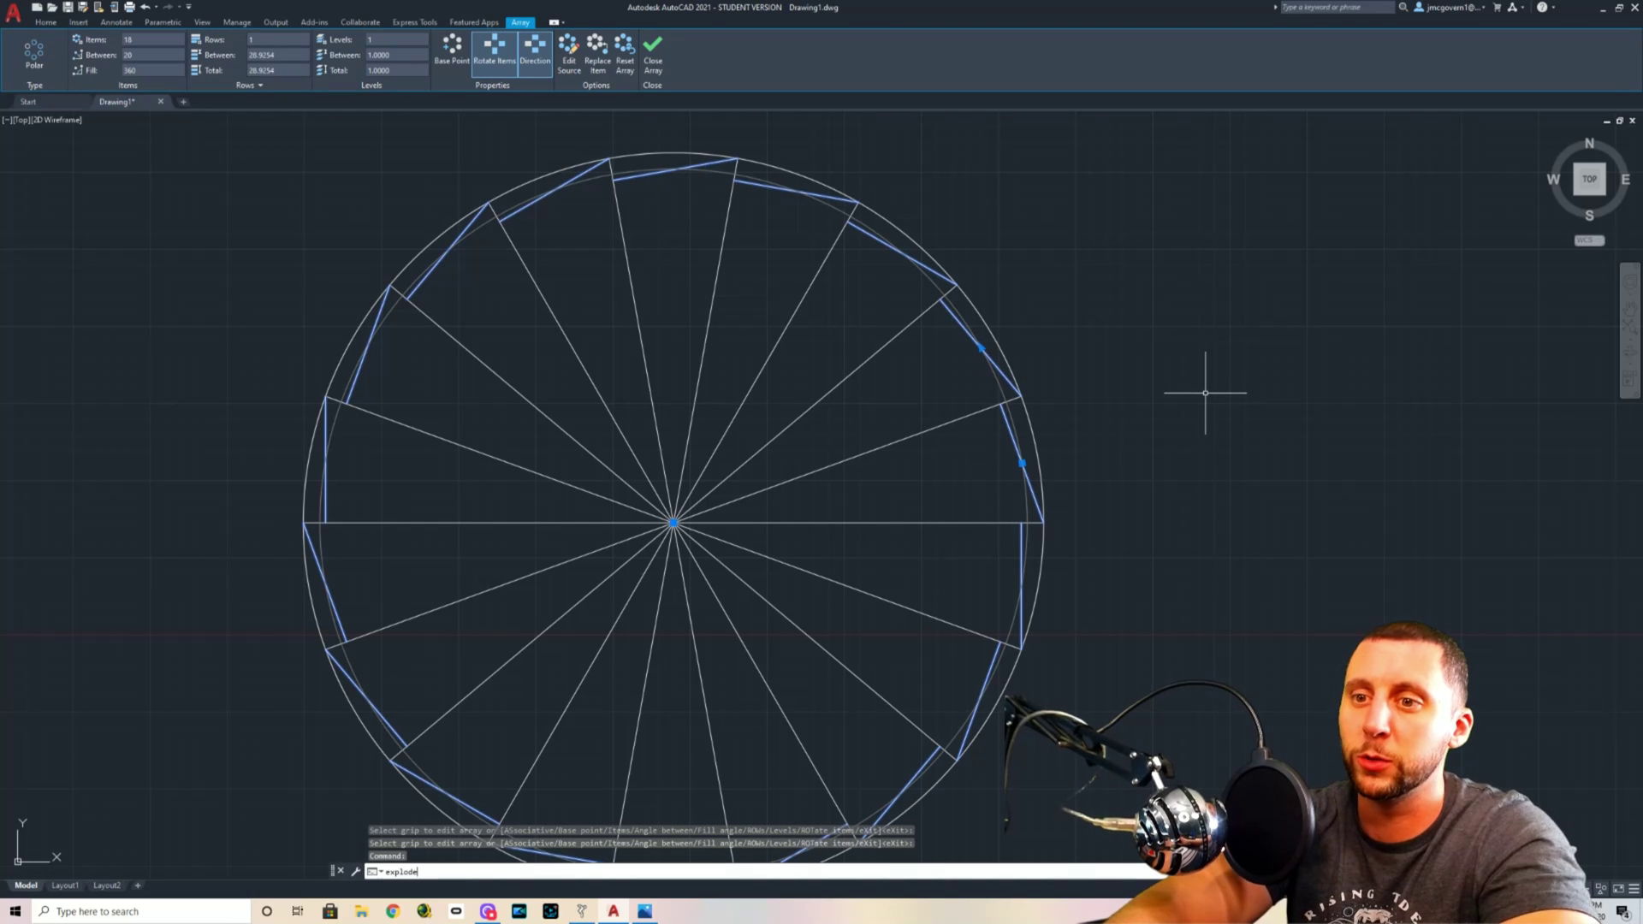
pyautogui.press('Return')
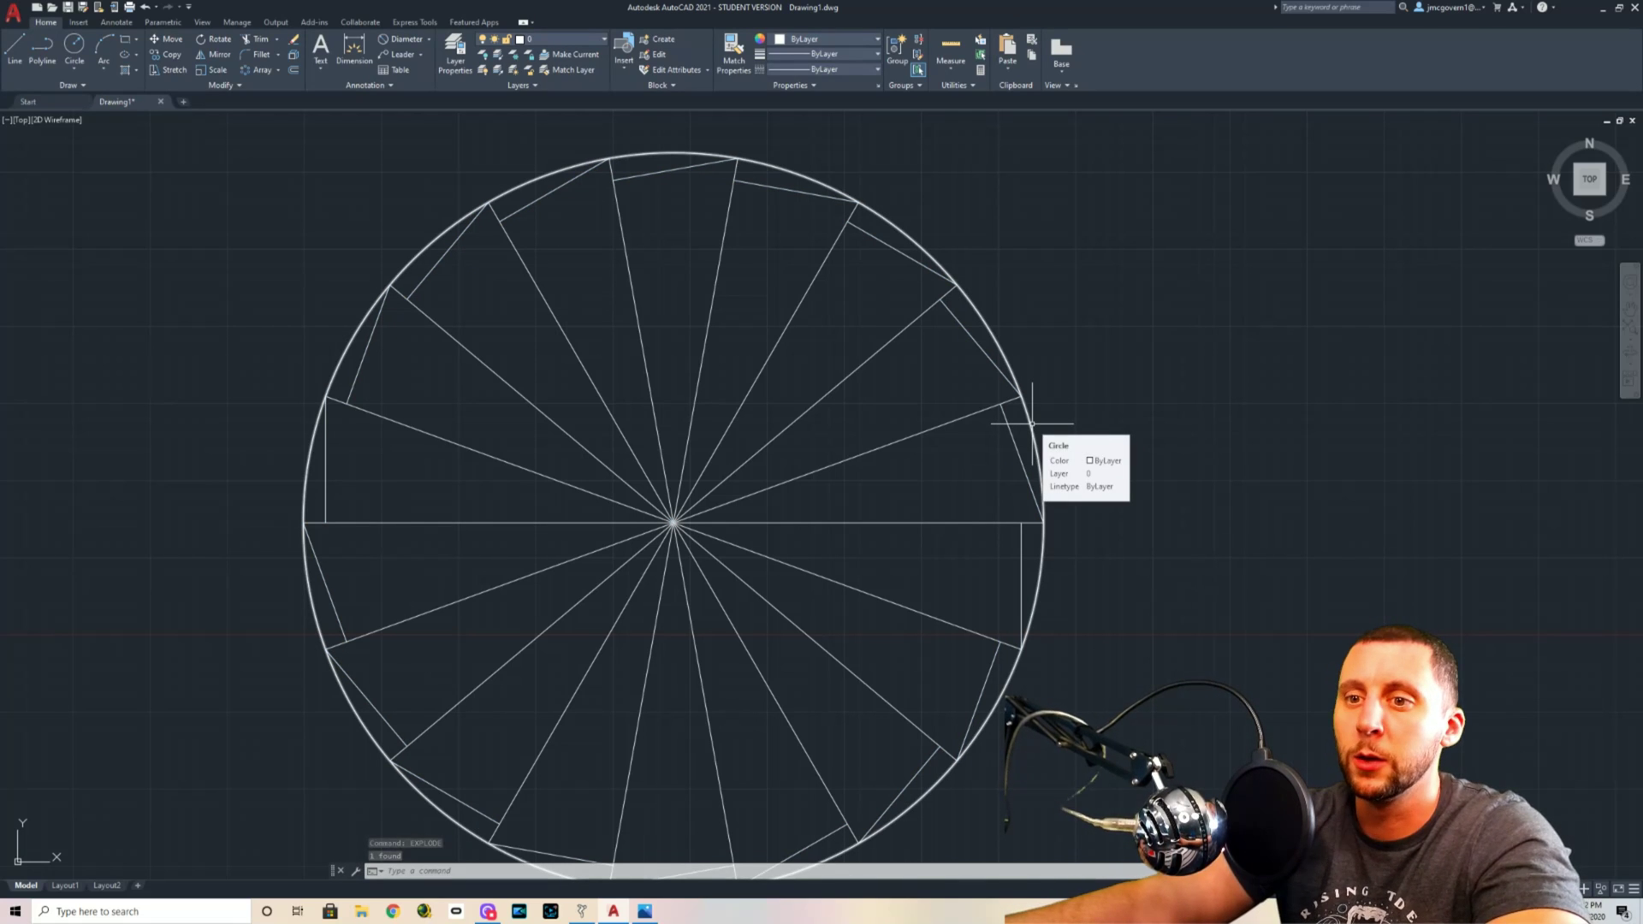
# Trim away the inner portions of all radial lines, keeping only the short tooth edges near the circle.
pyautogui.write('tr')
pyautogui.press('Return')
pyautogui.moveTo(887, 543)
pyautogui.mouseDown()
pyautogui.moveTo(728, 612)
pyautogui.moveTo(517, 639)
pyautogui.moveTo(531, 433)
pyautogui.moveTo(793, 315)
pyautogui.mouseUp()
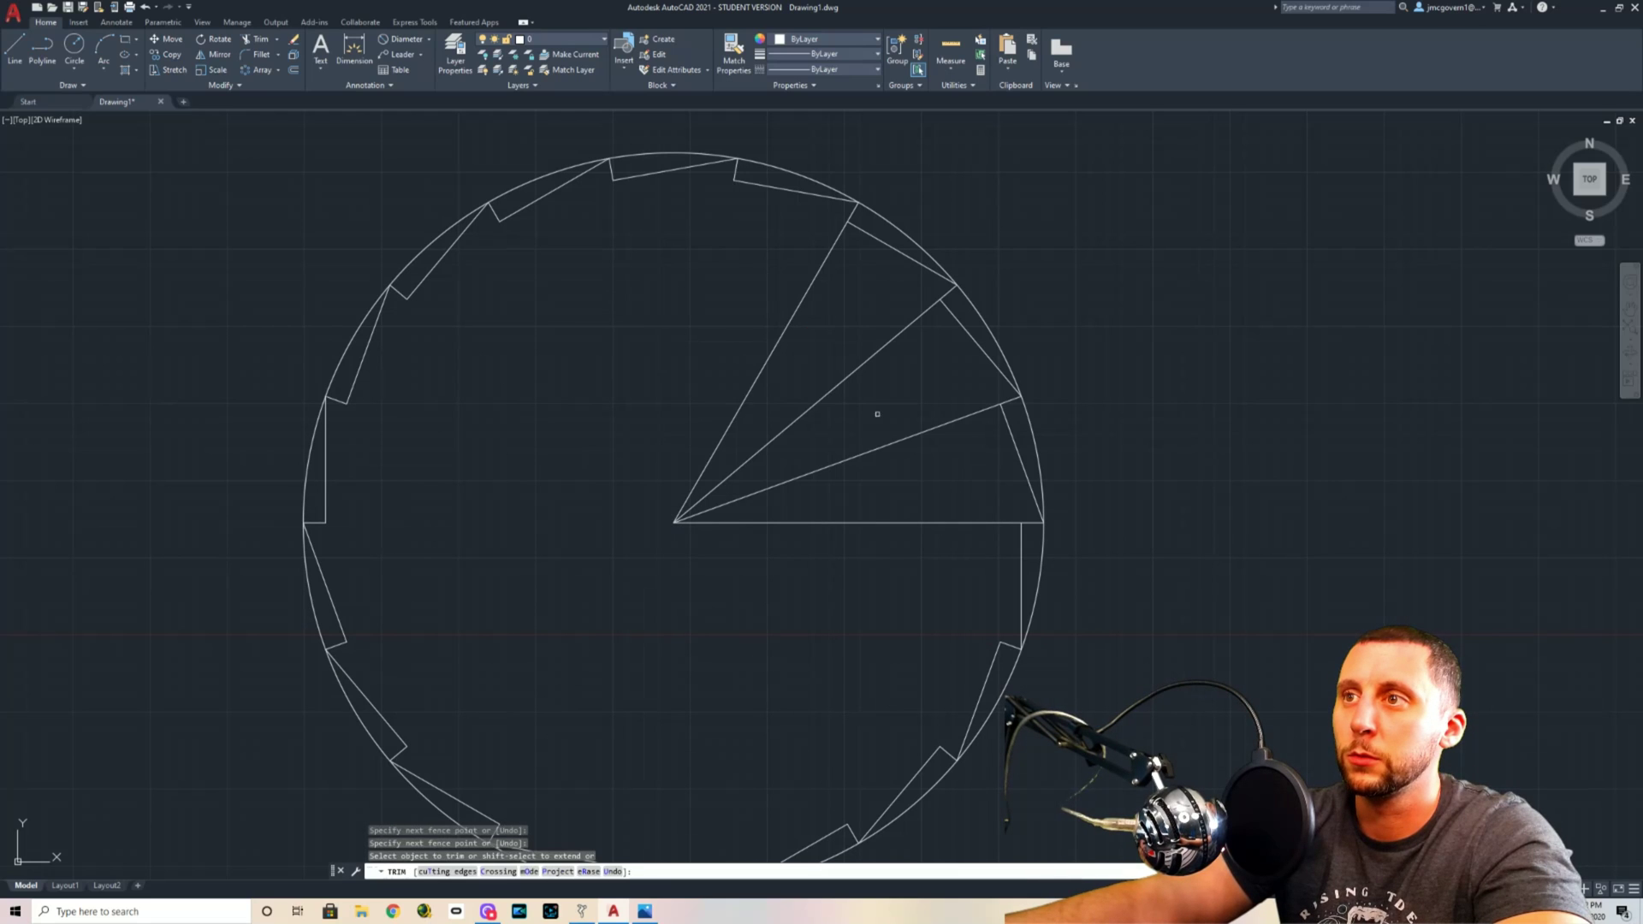
pyautogui.moveTo(887, 576)
pyautogui.mouseDown()
pyautogui.moveTo(755, 330)
pyautogui.moveTo(836, 485)
pyautogui.mouseUp()
pyautogui.press('Escape')
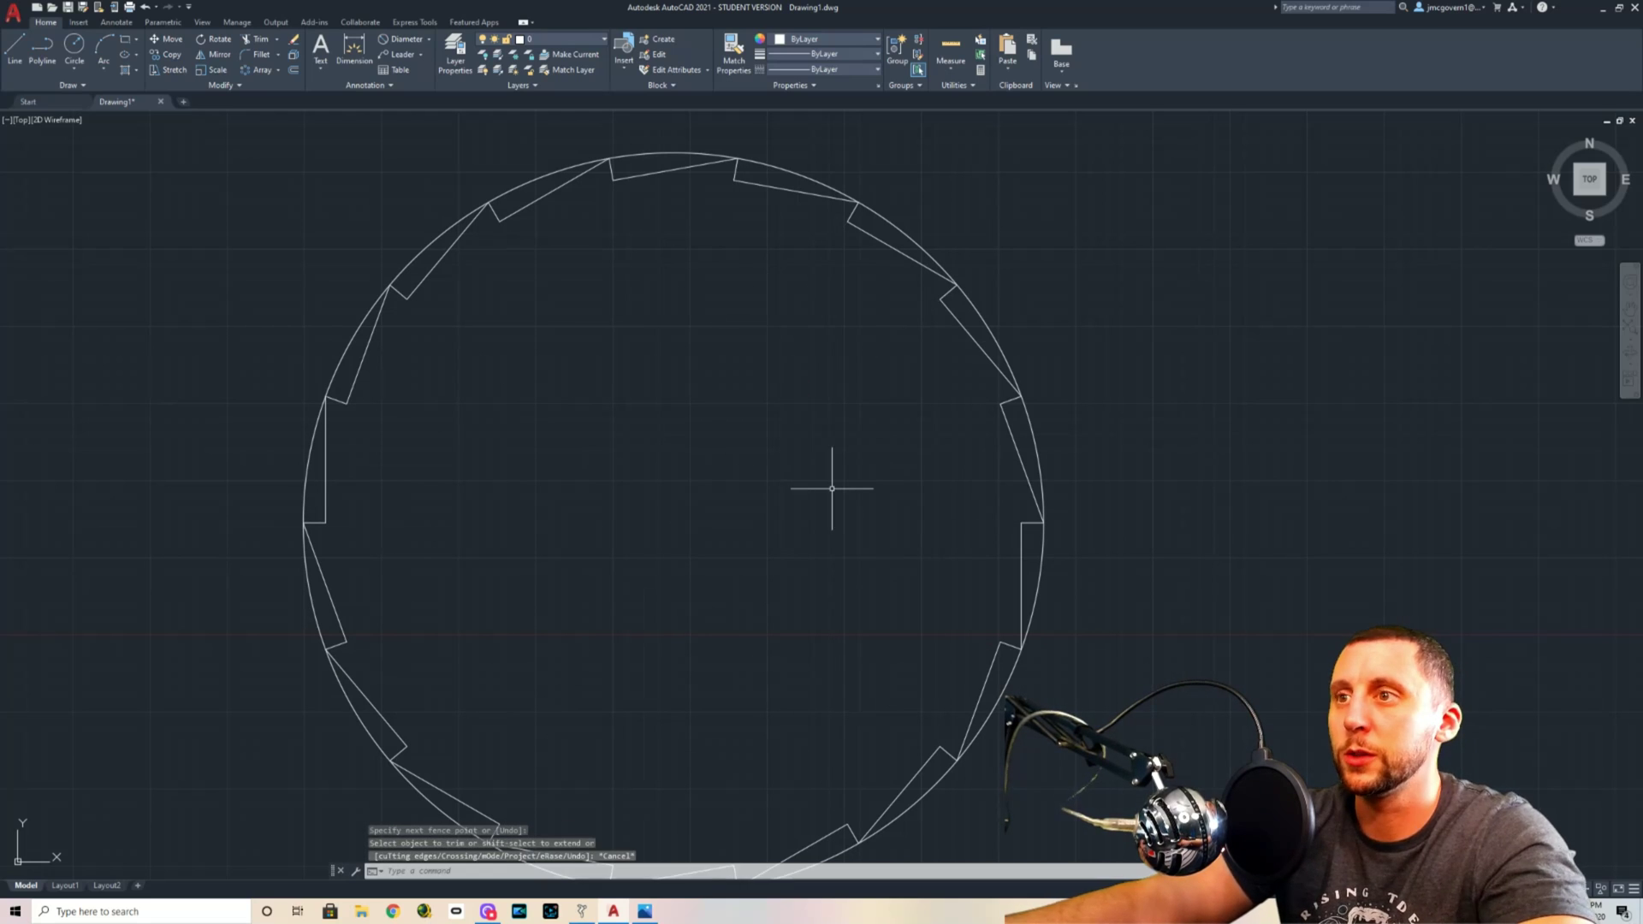
pyautogui.click(74, 46)
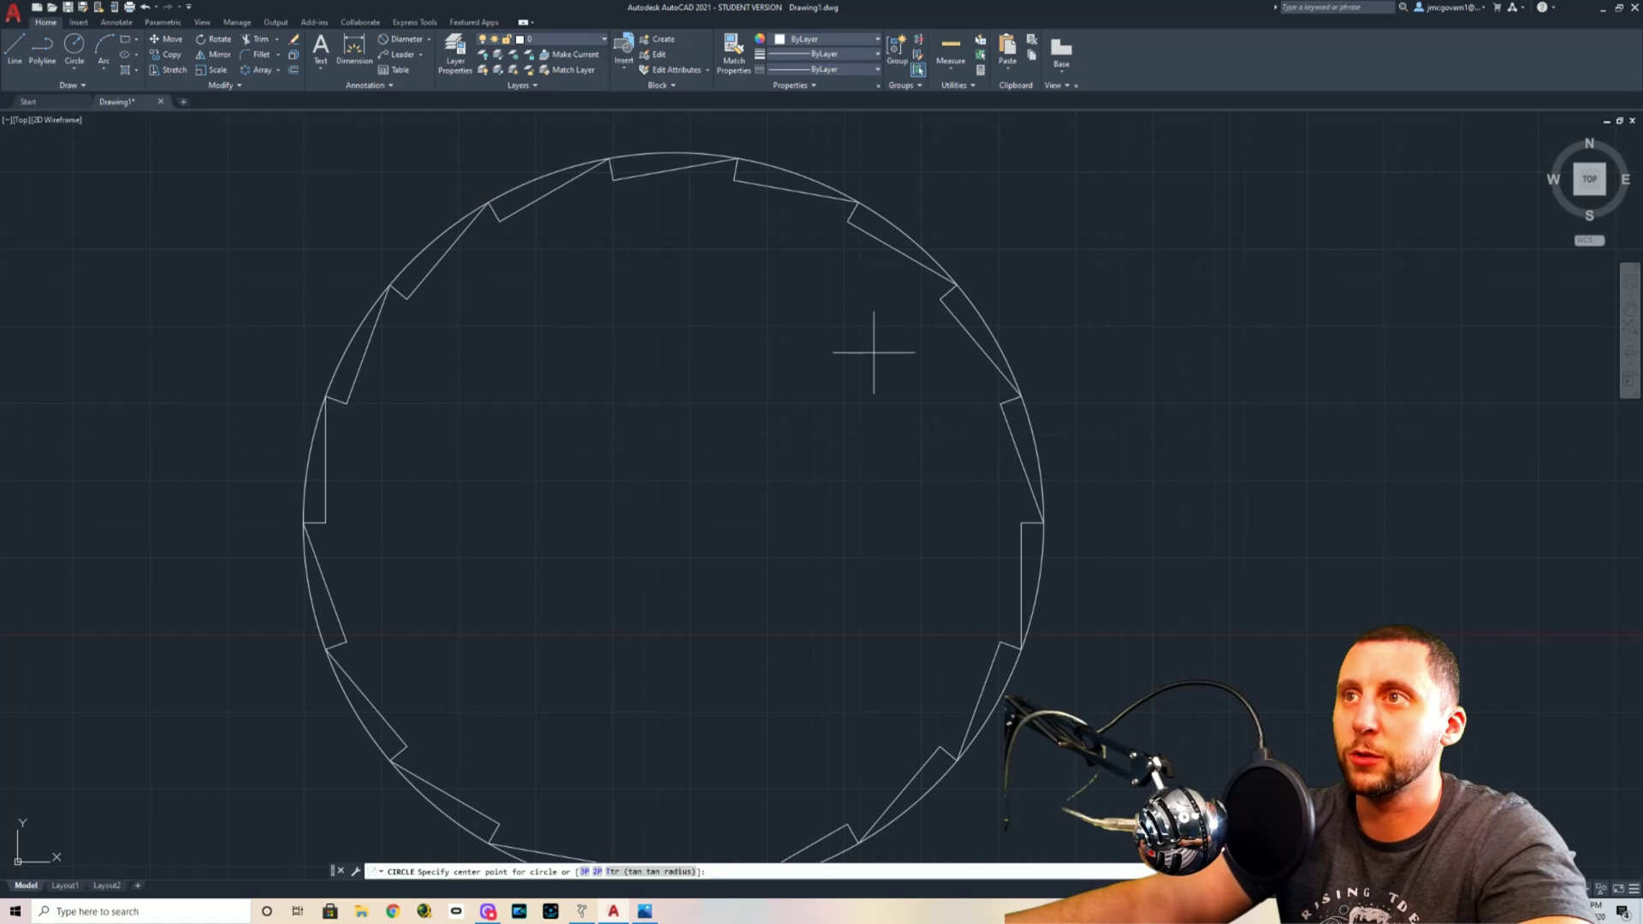
pyautogui.moveTo(865, 476); pyautogui.dragTo(897, 450, button='middle')
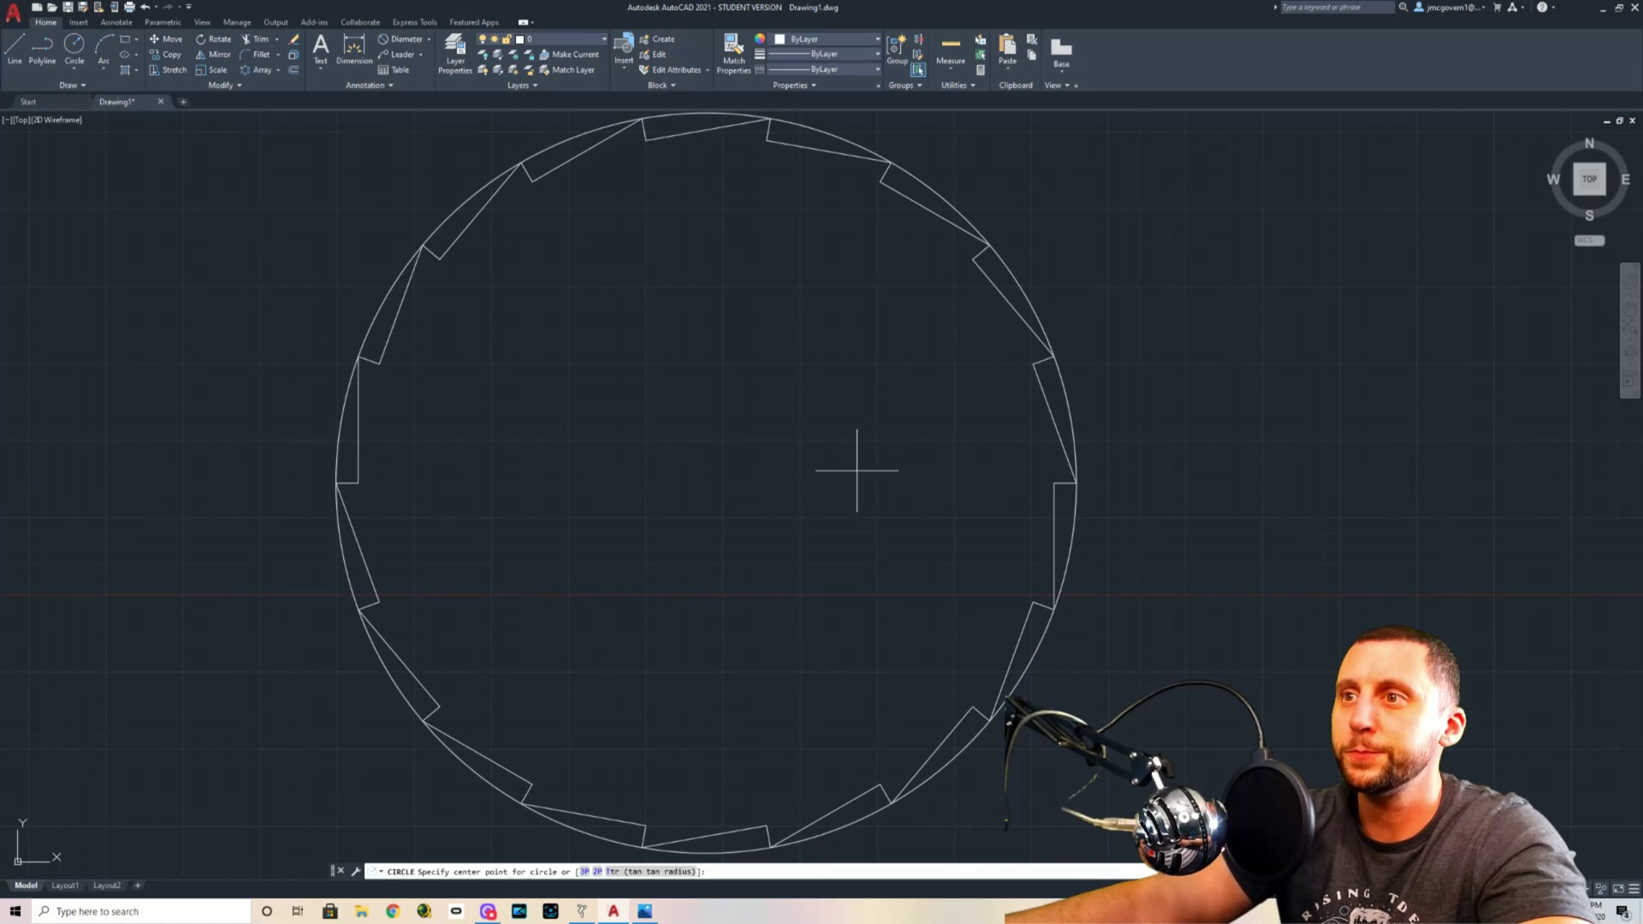
pyautogui.click(706, 481)
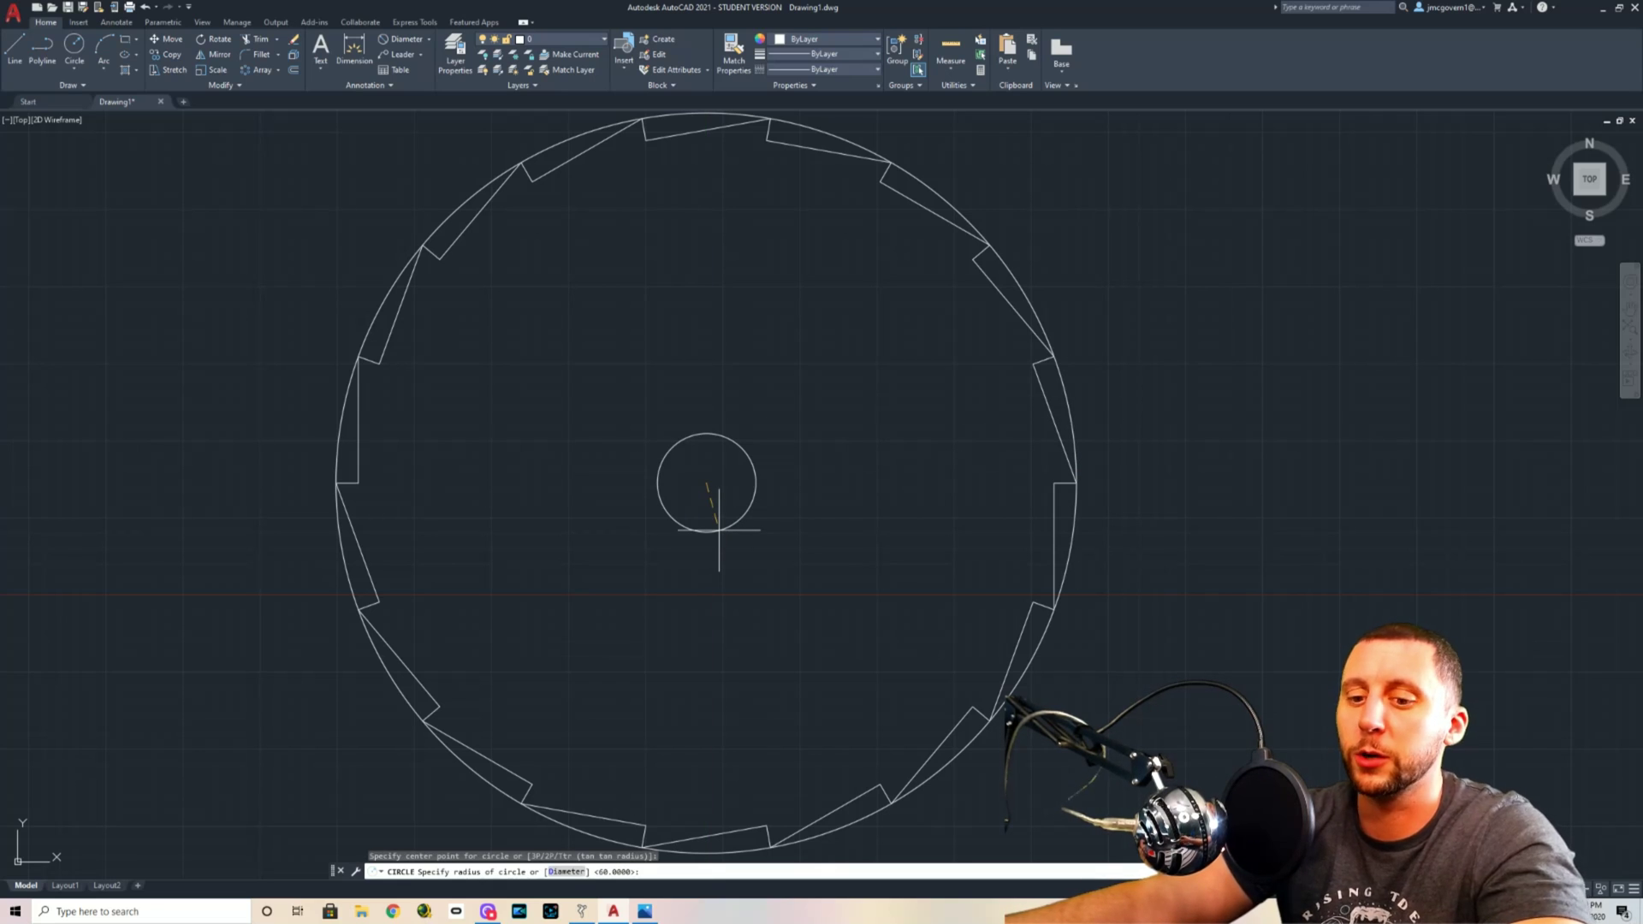
pyautogui.hotkey('alt', 'Tab')
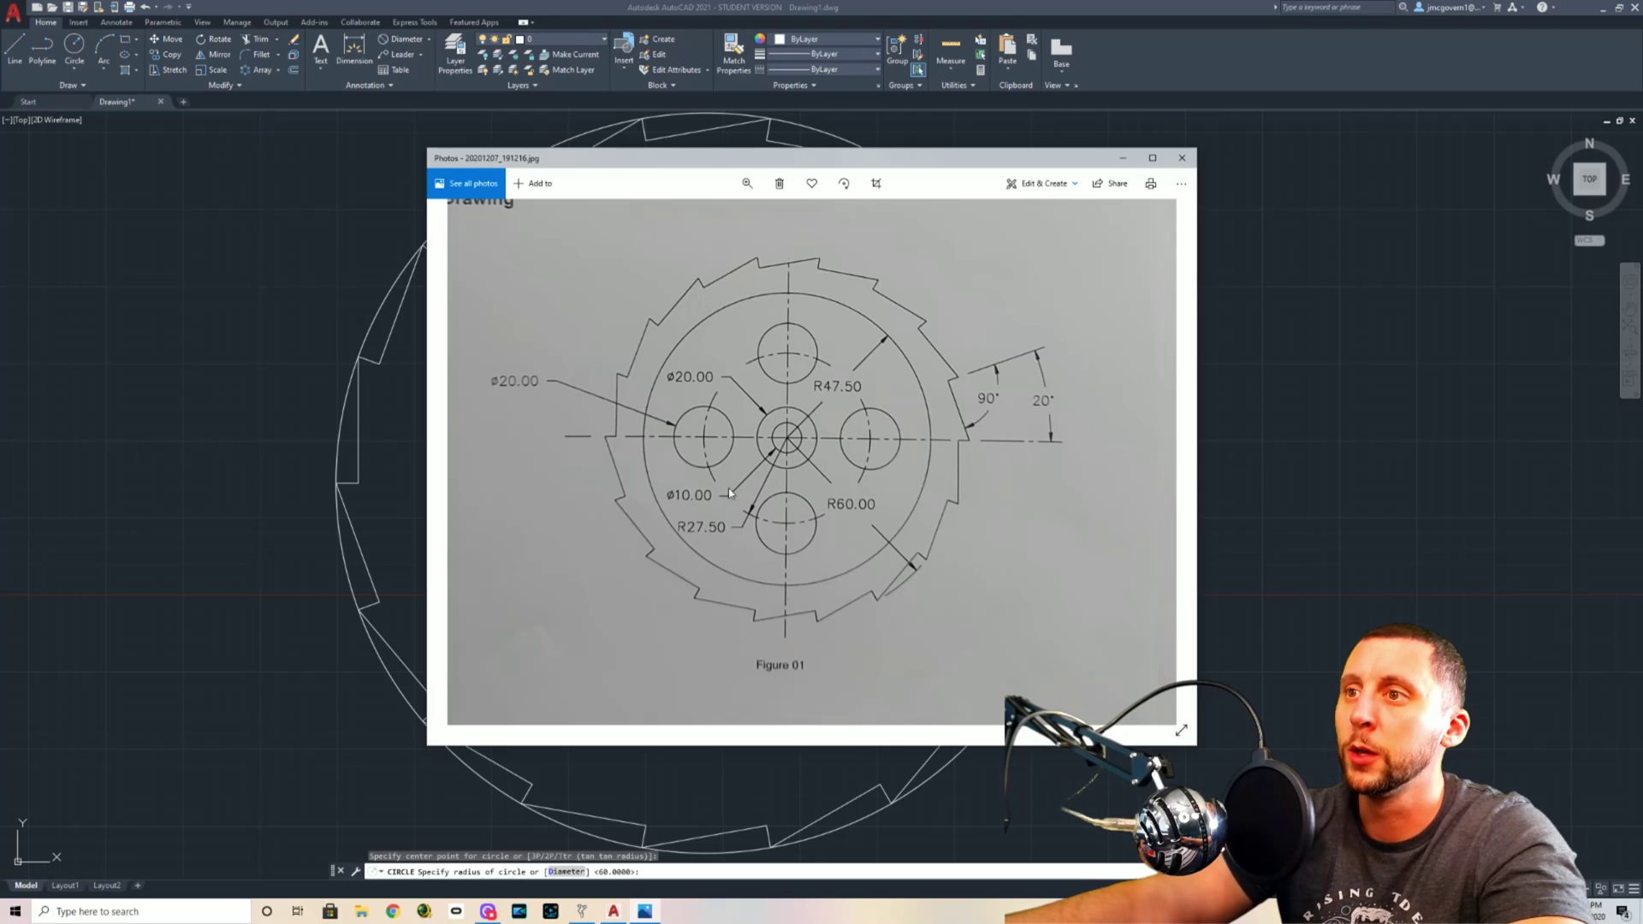
pyautogui.hotkey('alt', 'Tab')
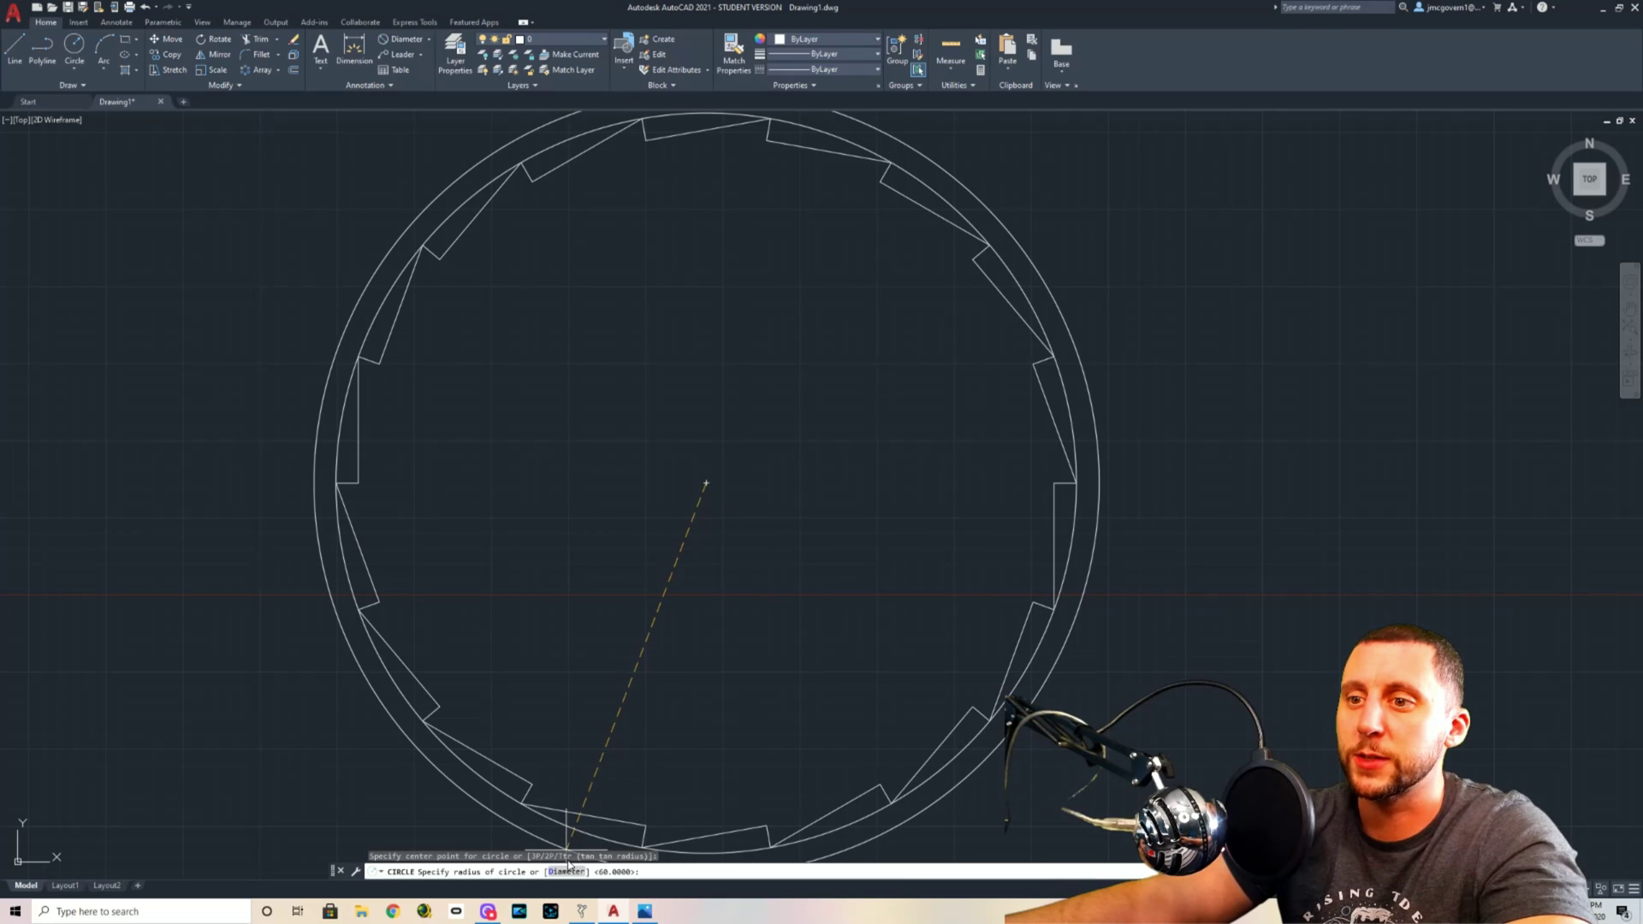
pyautogui.press('Escape')
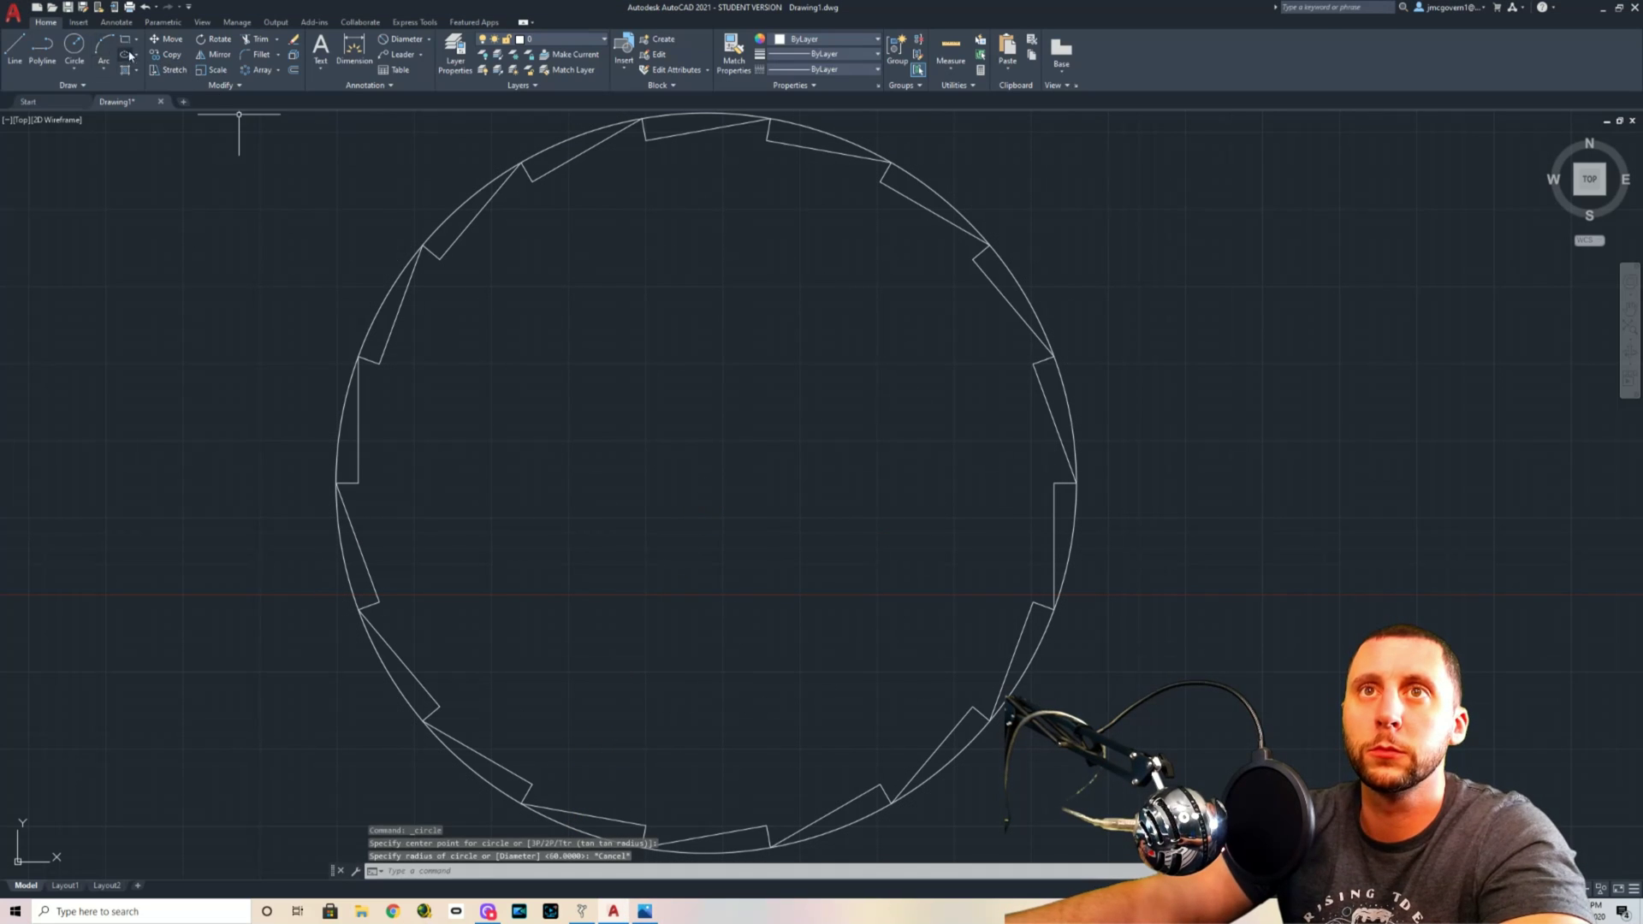
# Draw a circle with a diameter of 20 at the centre of the toothed wheel.
pyautogui.click(75, 68)
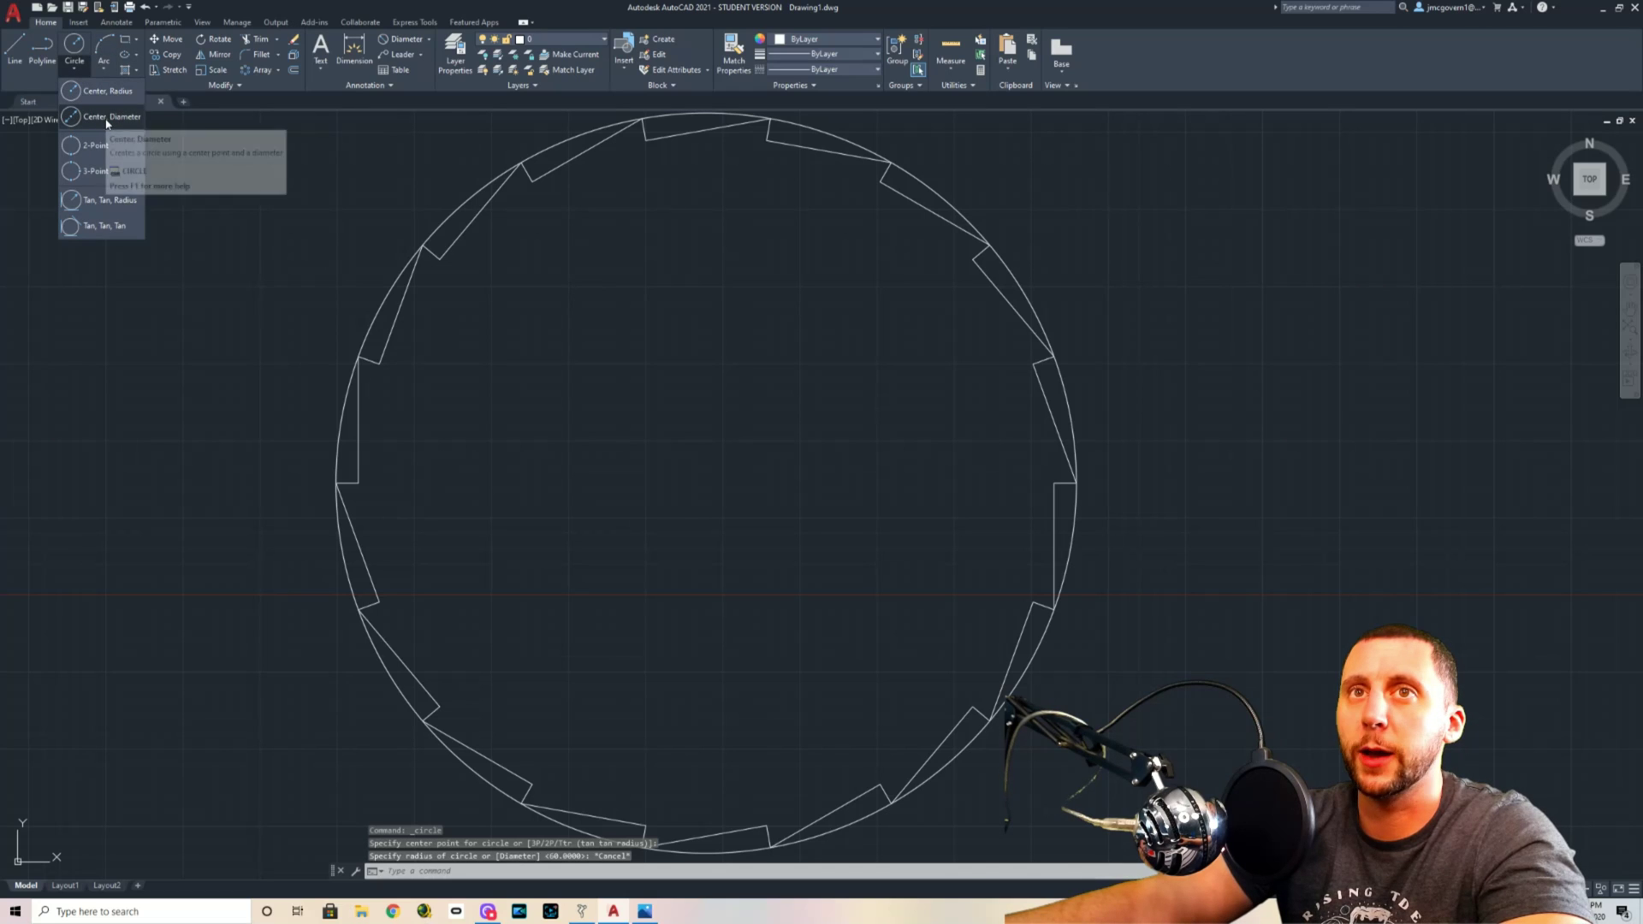
pyautogui.click(107, 120)
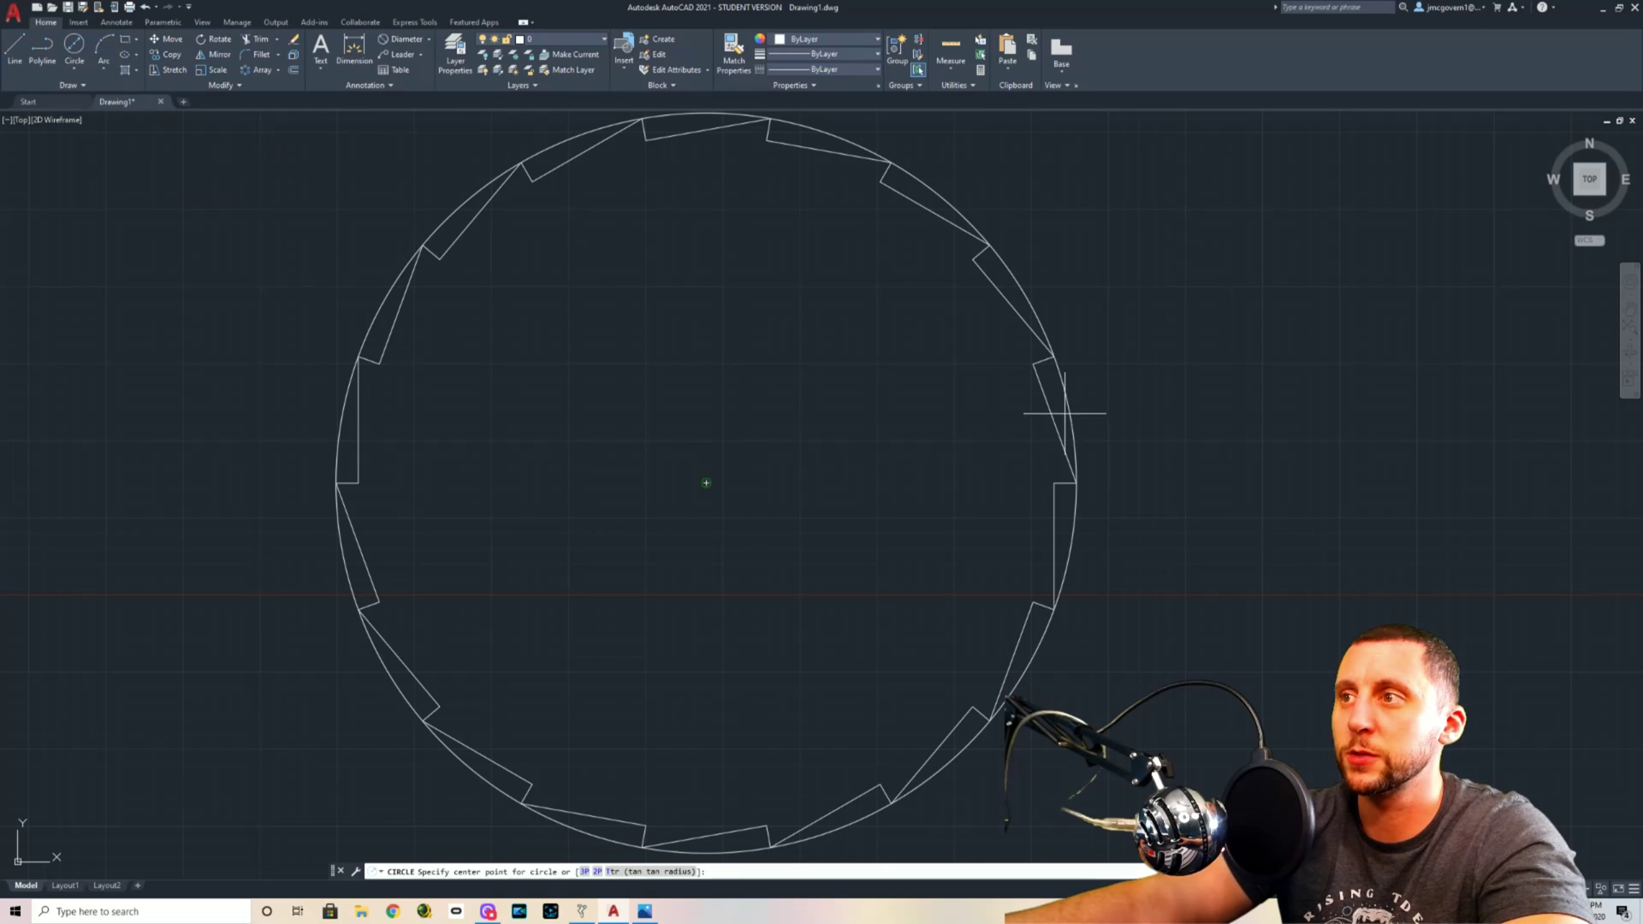
pyautogui.click(706, 482)
pyautogui.write('20')
pyautogui.press('Return')
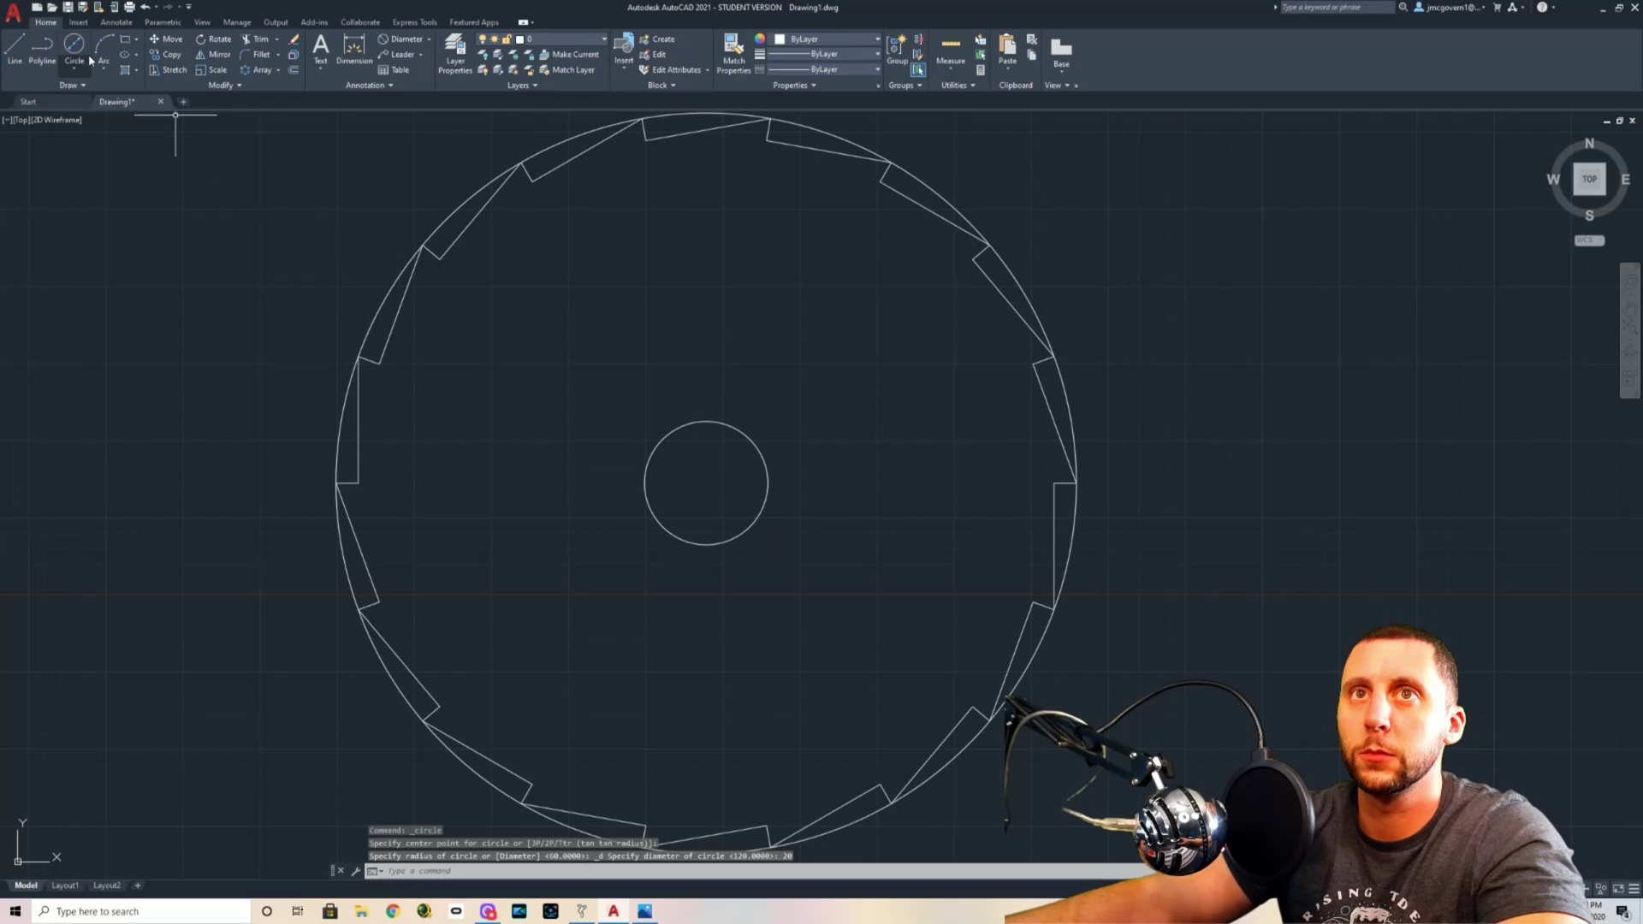
# Draw a second circle with a diameter of 10 at the wheel's centre.
pyautogui.press('Return')
pyautogui.click(706, 482)
pyautogui.write('10')
pyautogui.press('Return')
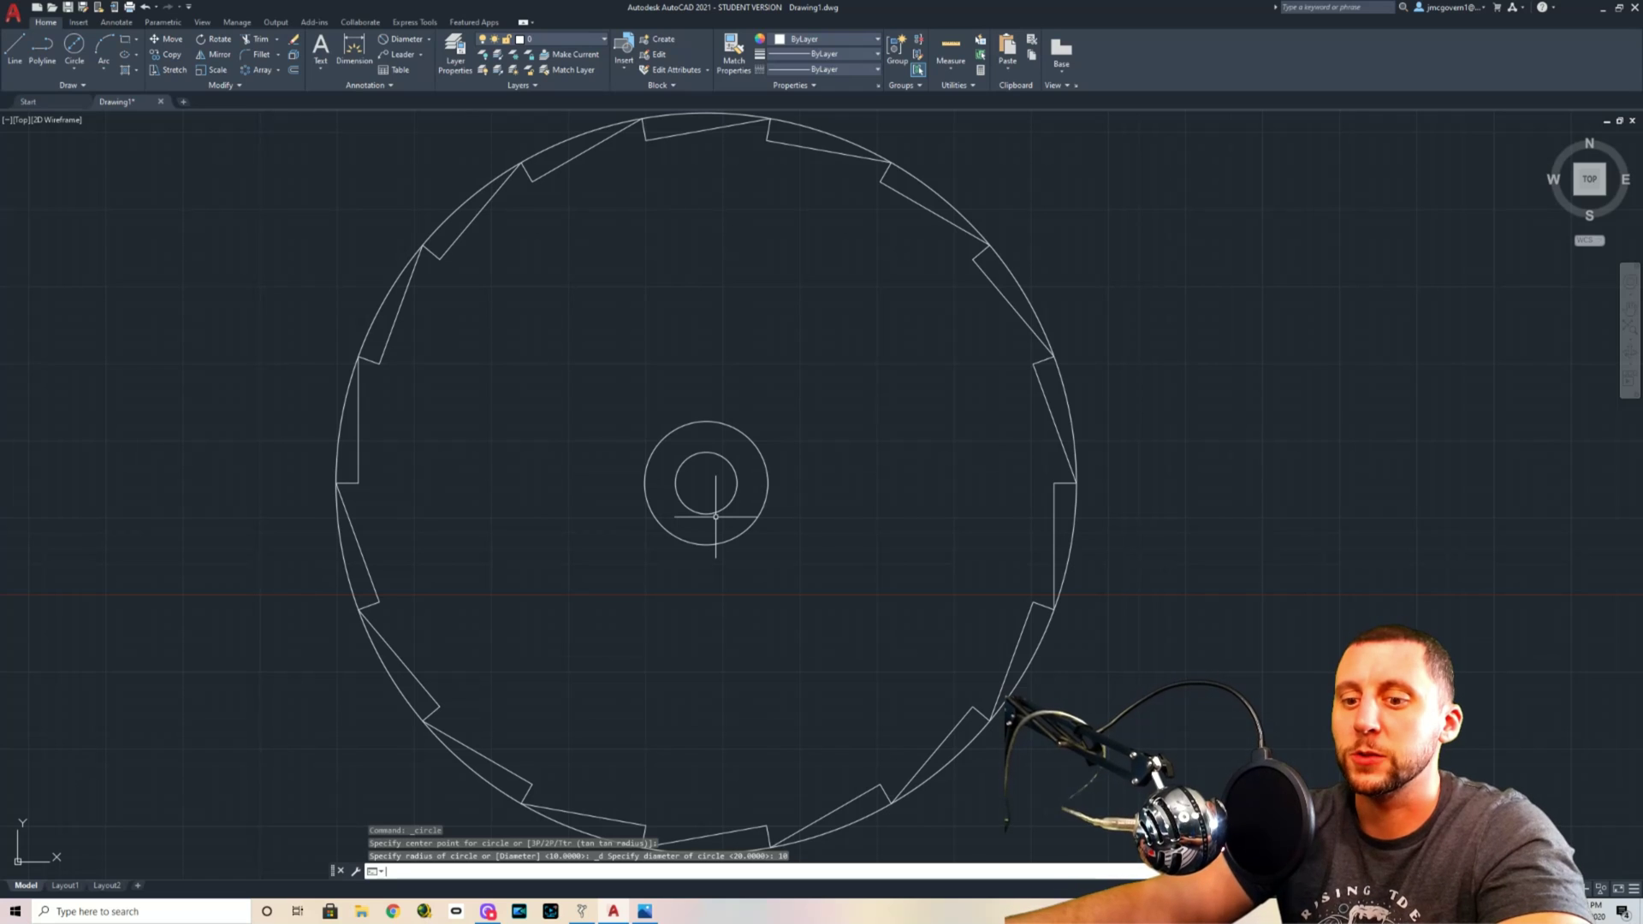
# Check the reference photo and draw a circle with a radius of 47.5 at the wheel's centre.
pyautogui.hotkey('alt', 'Tab')
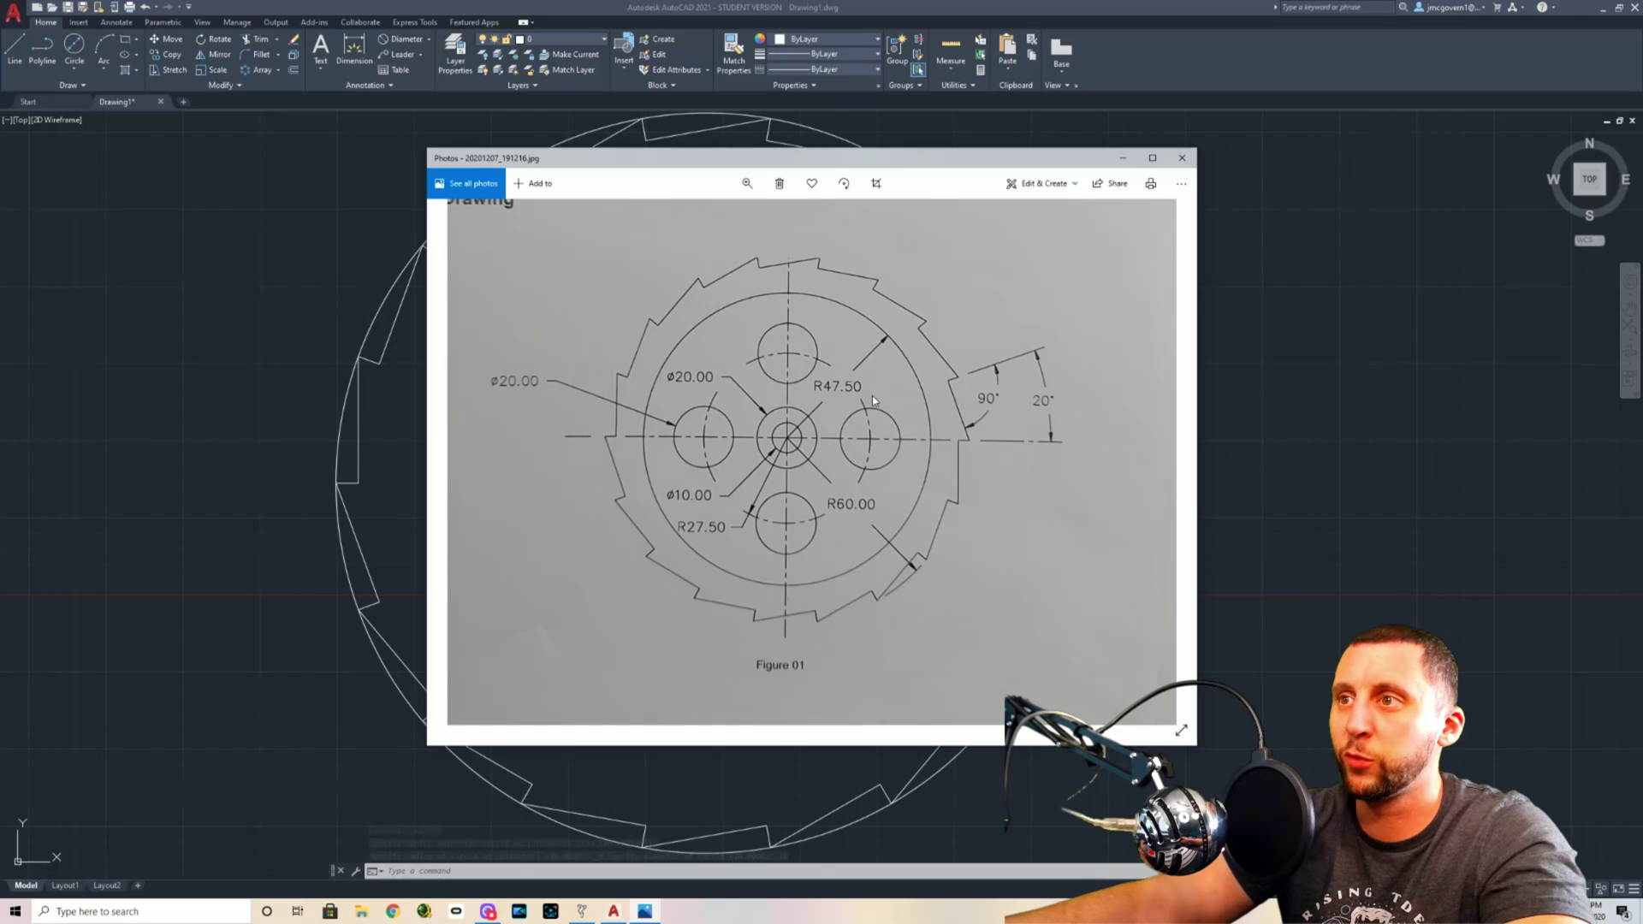
pyautogui.hotkey('alt', 'Tab')
pyautogui.click(75, 69)
pyautogui.click(131, 120)
pyautogui.click(707, 483)
pyautogui.write('47')
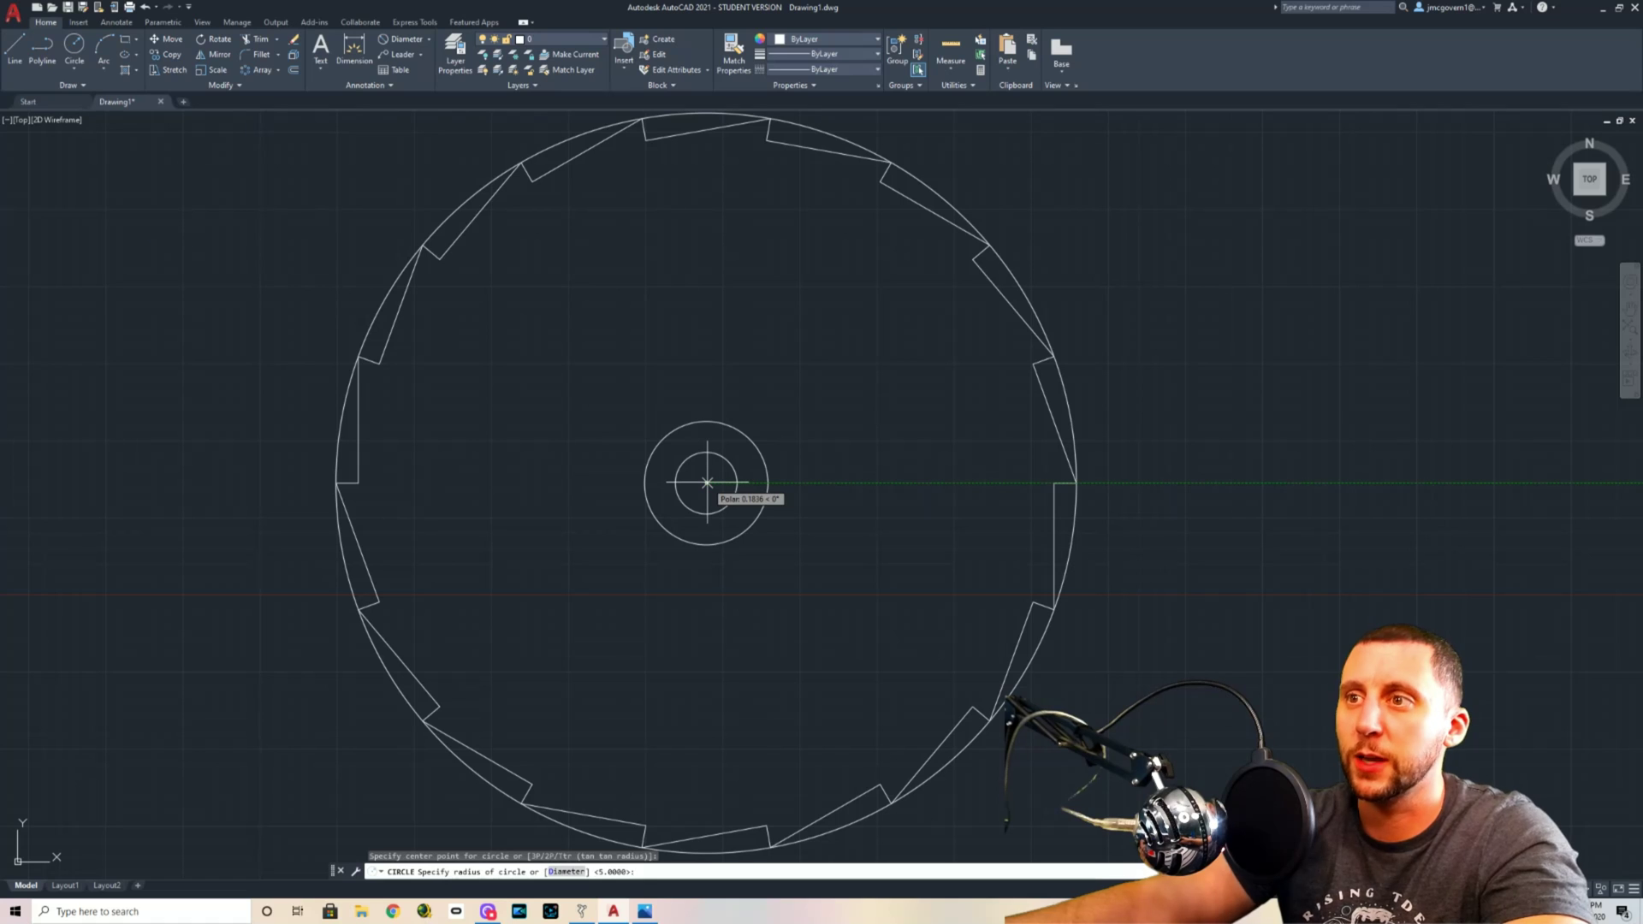
pyautogui.write('.5')
pyautogui.press('Return')
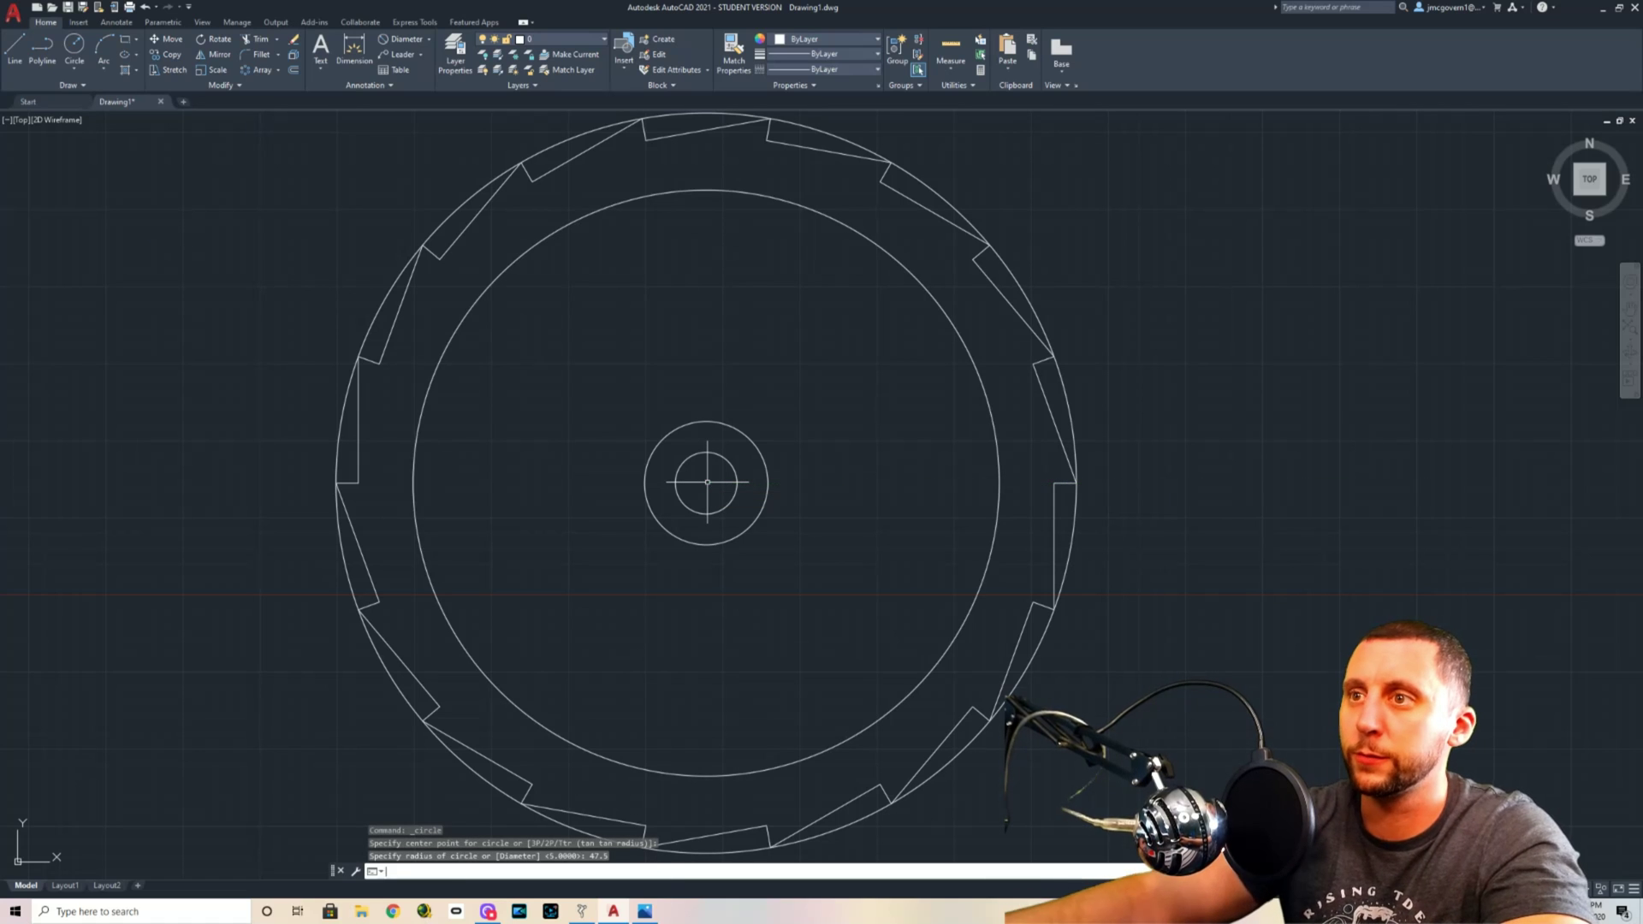
# Check the reference photo for the bolt circle and draw it with a radius of 27.5 at the wheel's centre.
pyautogui.hotkey('alt', 'Tab')
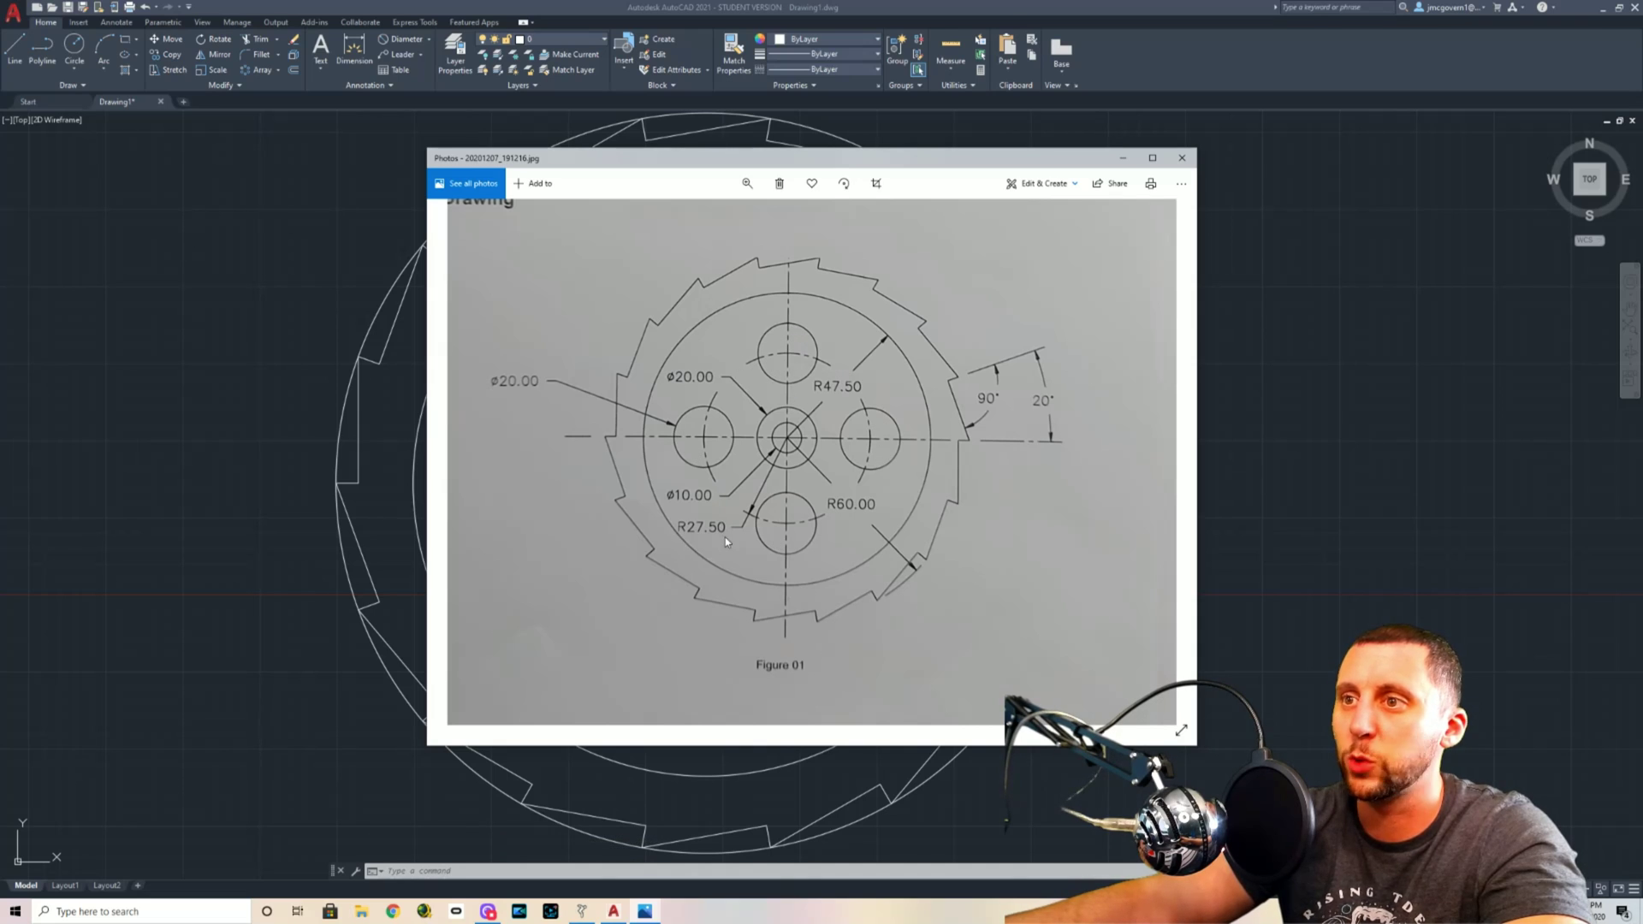
pyautogui.hotkey('alt', 'Tab')
pyautogui.click(75, 47)
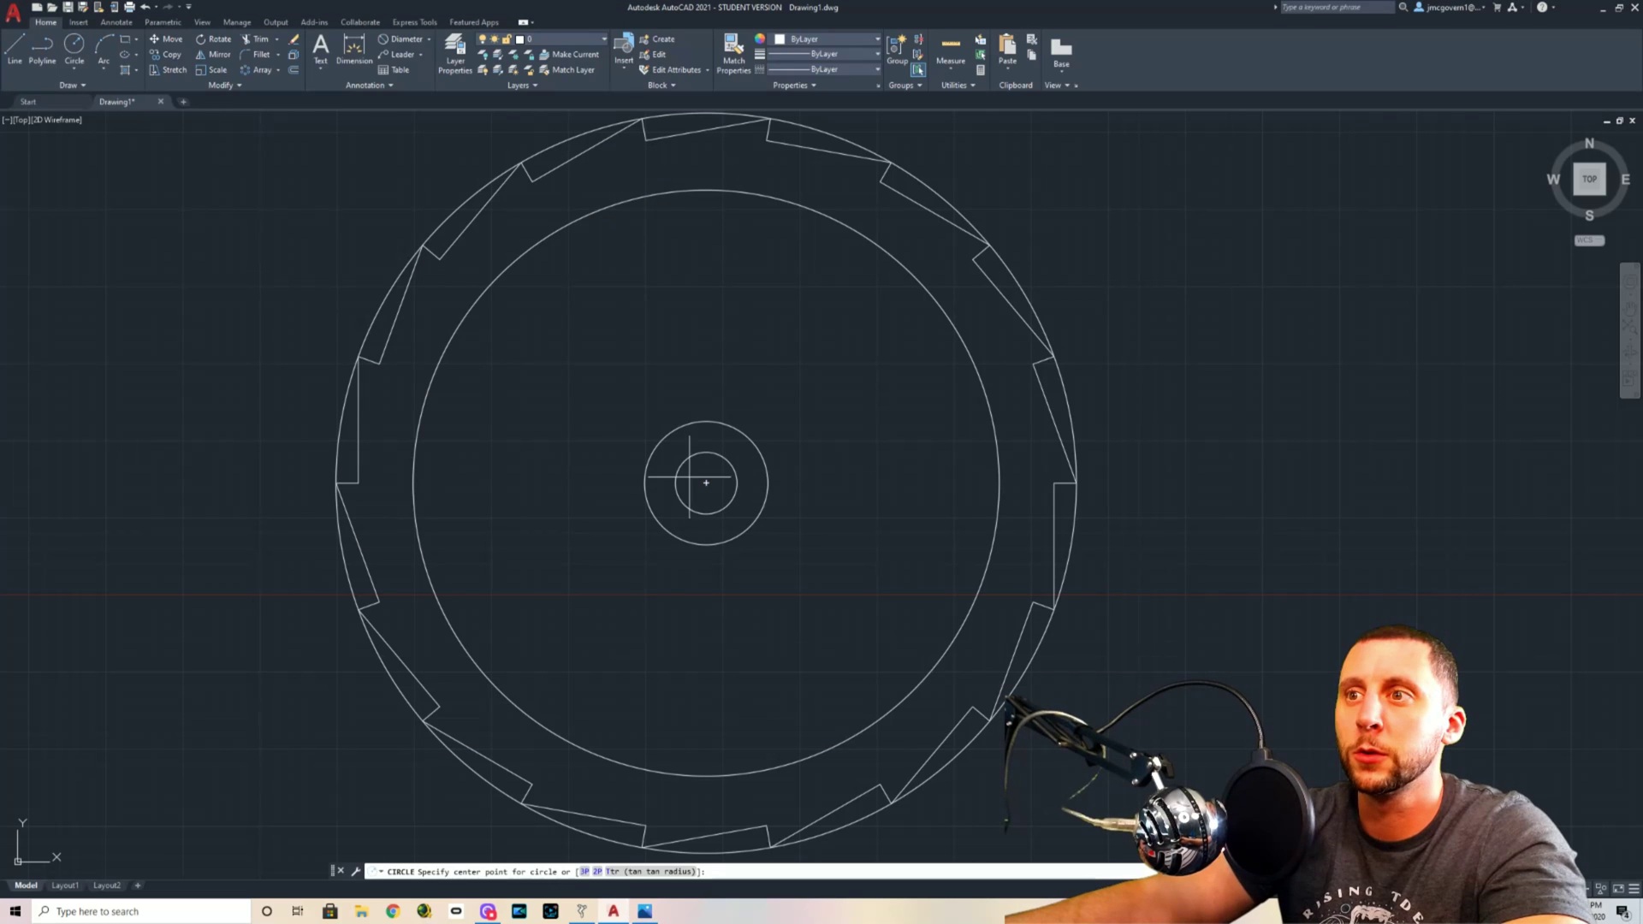
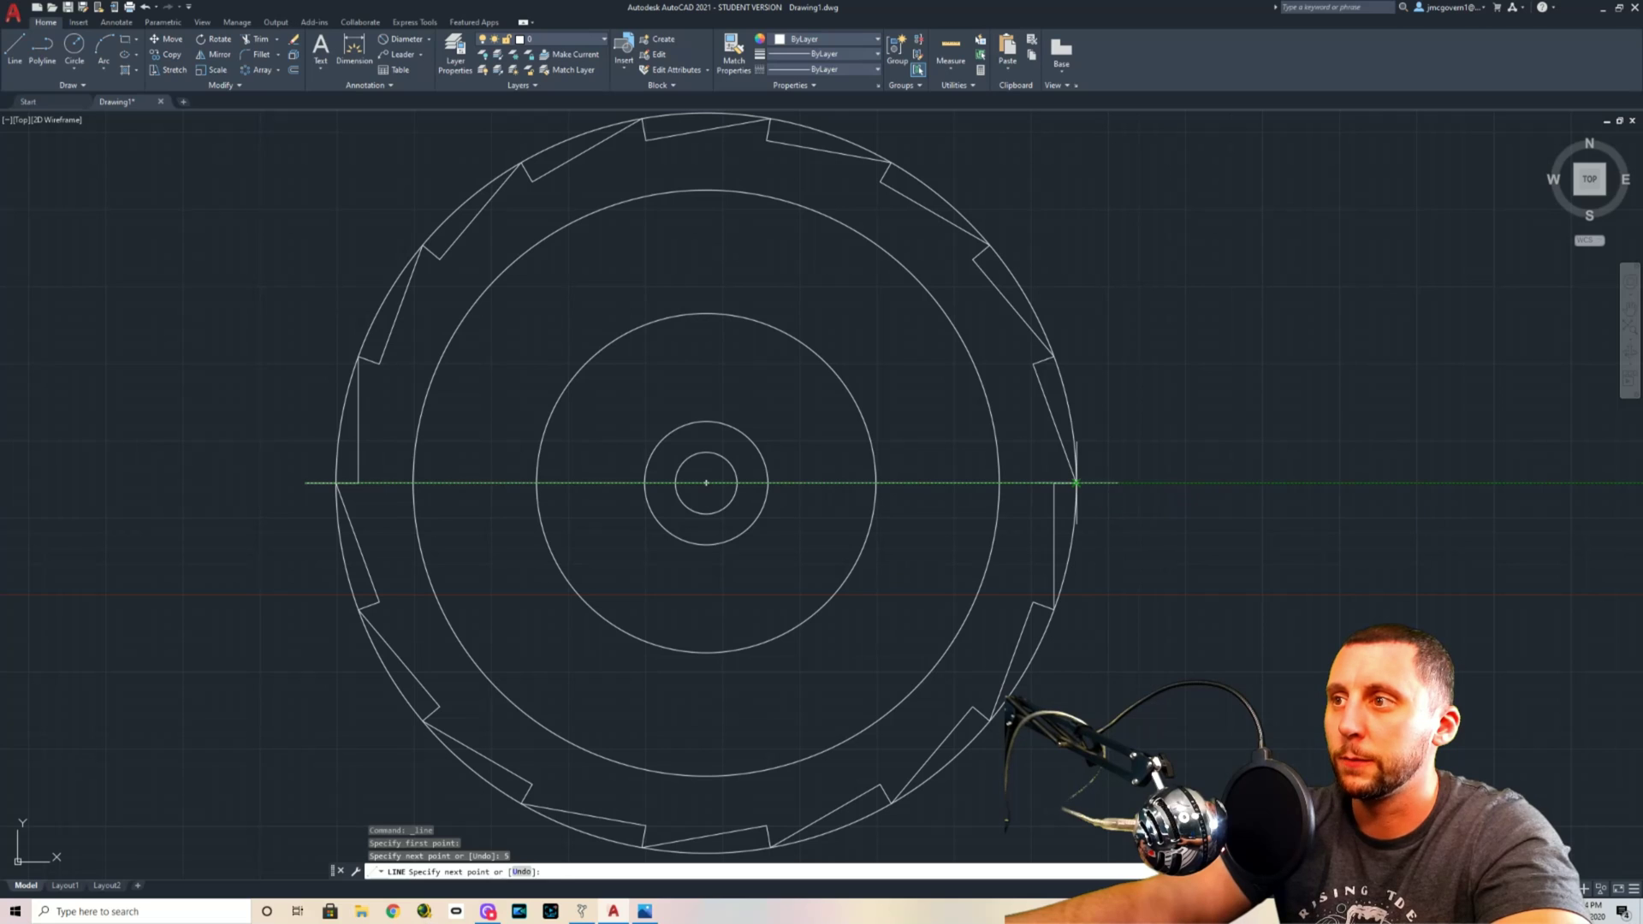
# Try to erase the horizontal centre line together with the short line crossing the outer circle's left edge.
pyautogui.click(262, 475)
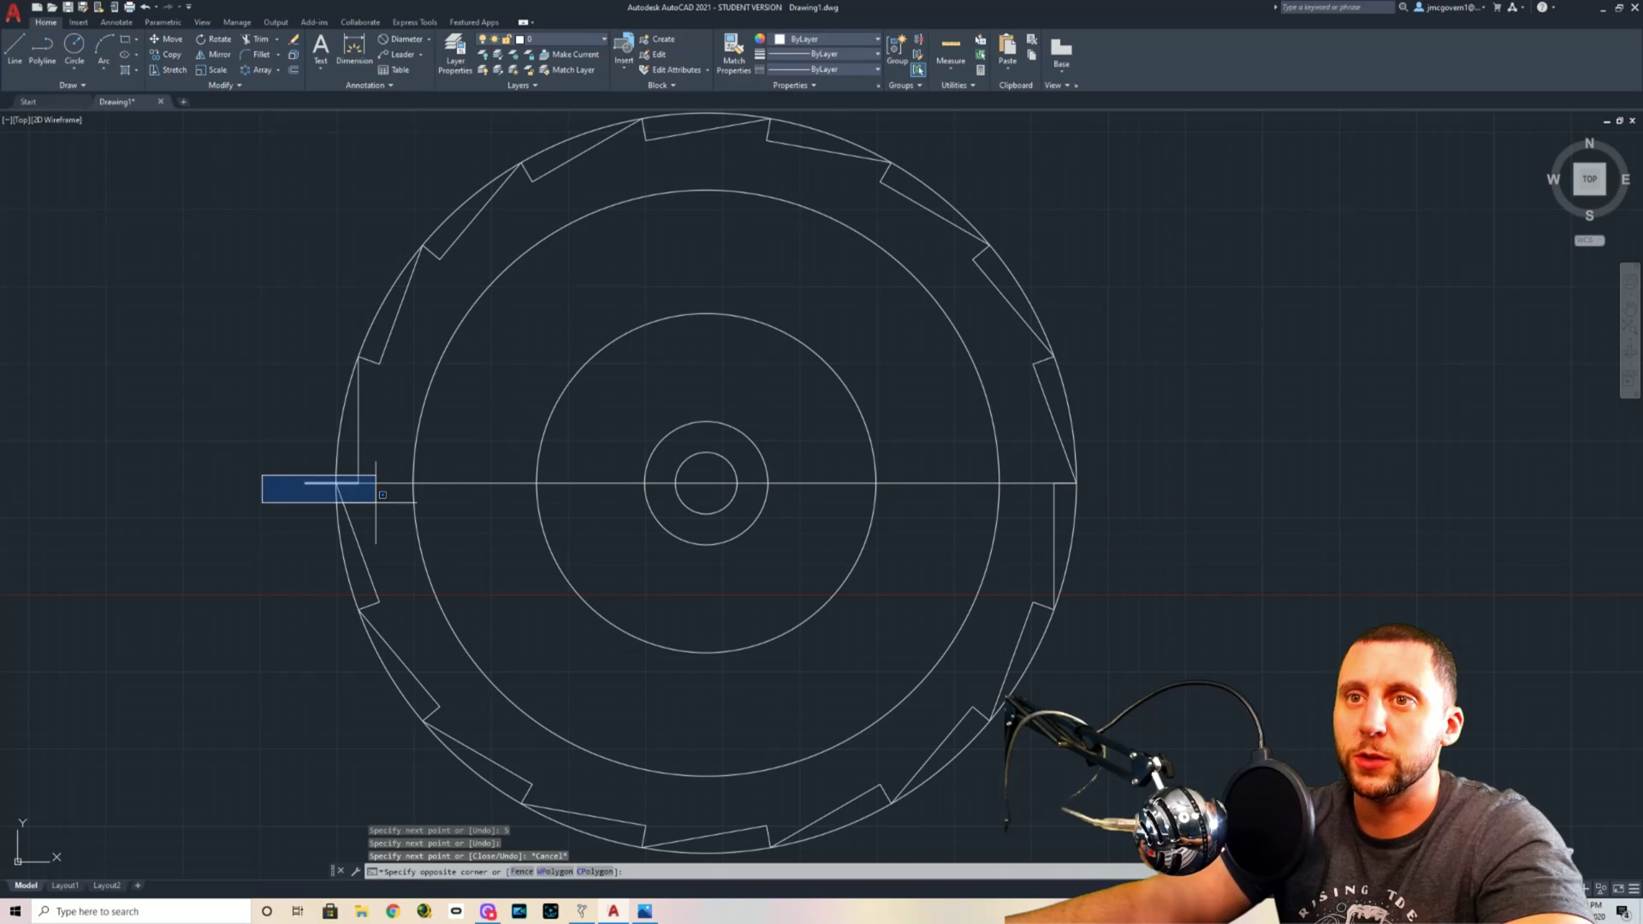
pyautogui.click(376, 502)
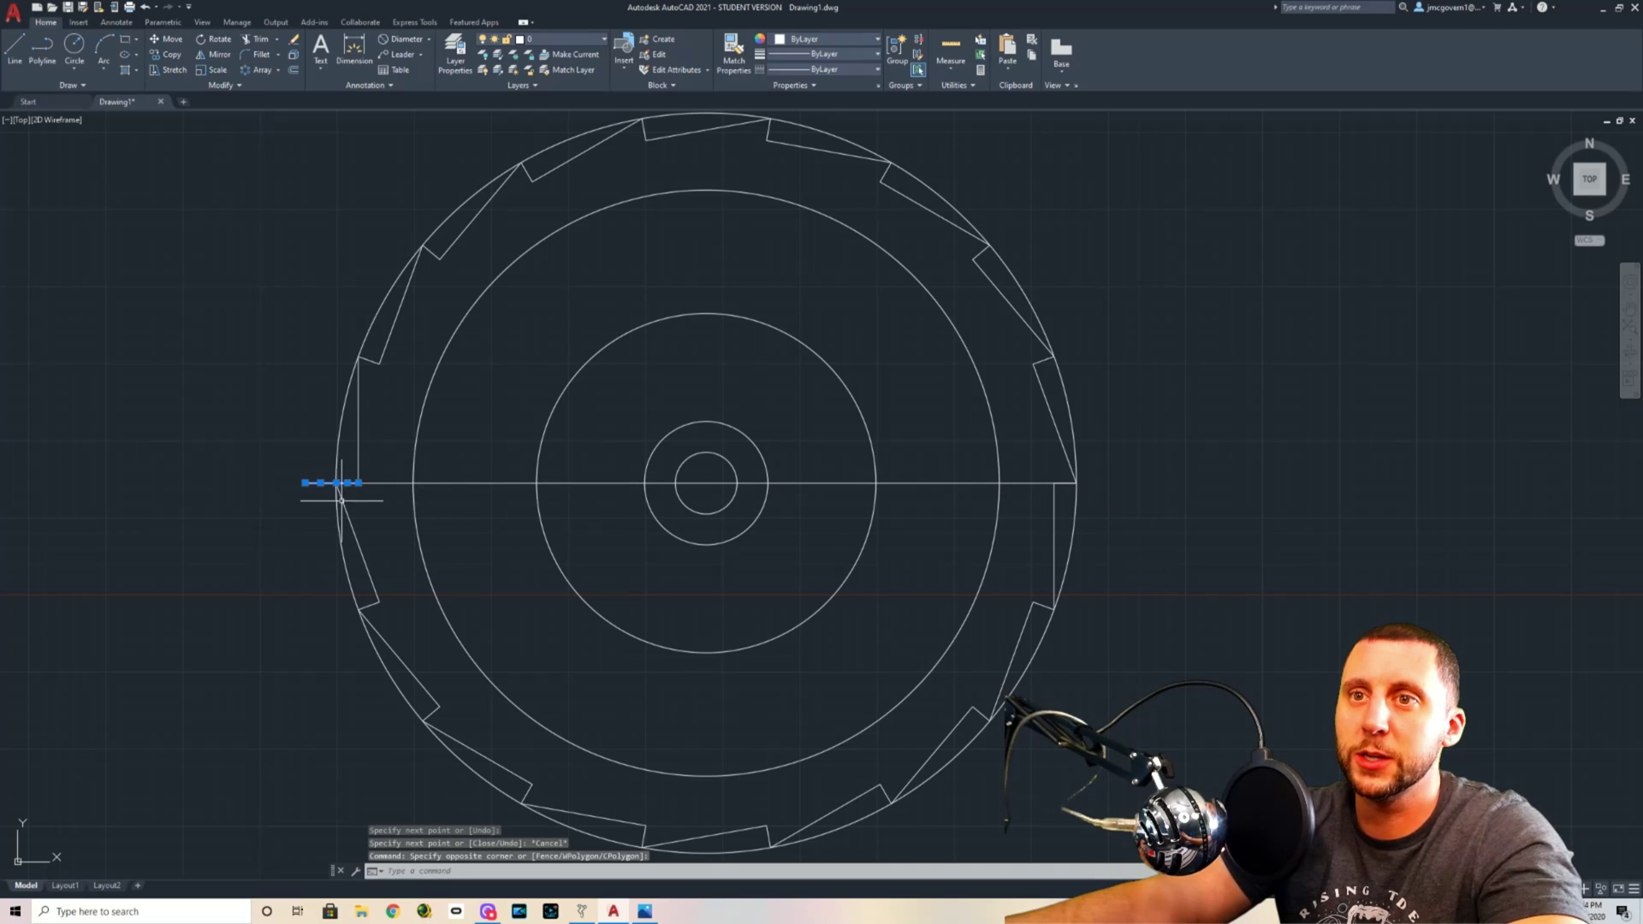
pyautogui.press('Delete')
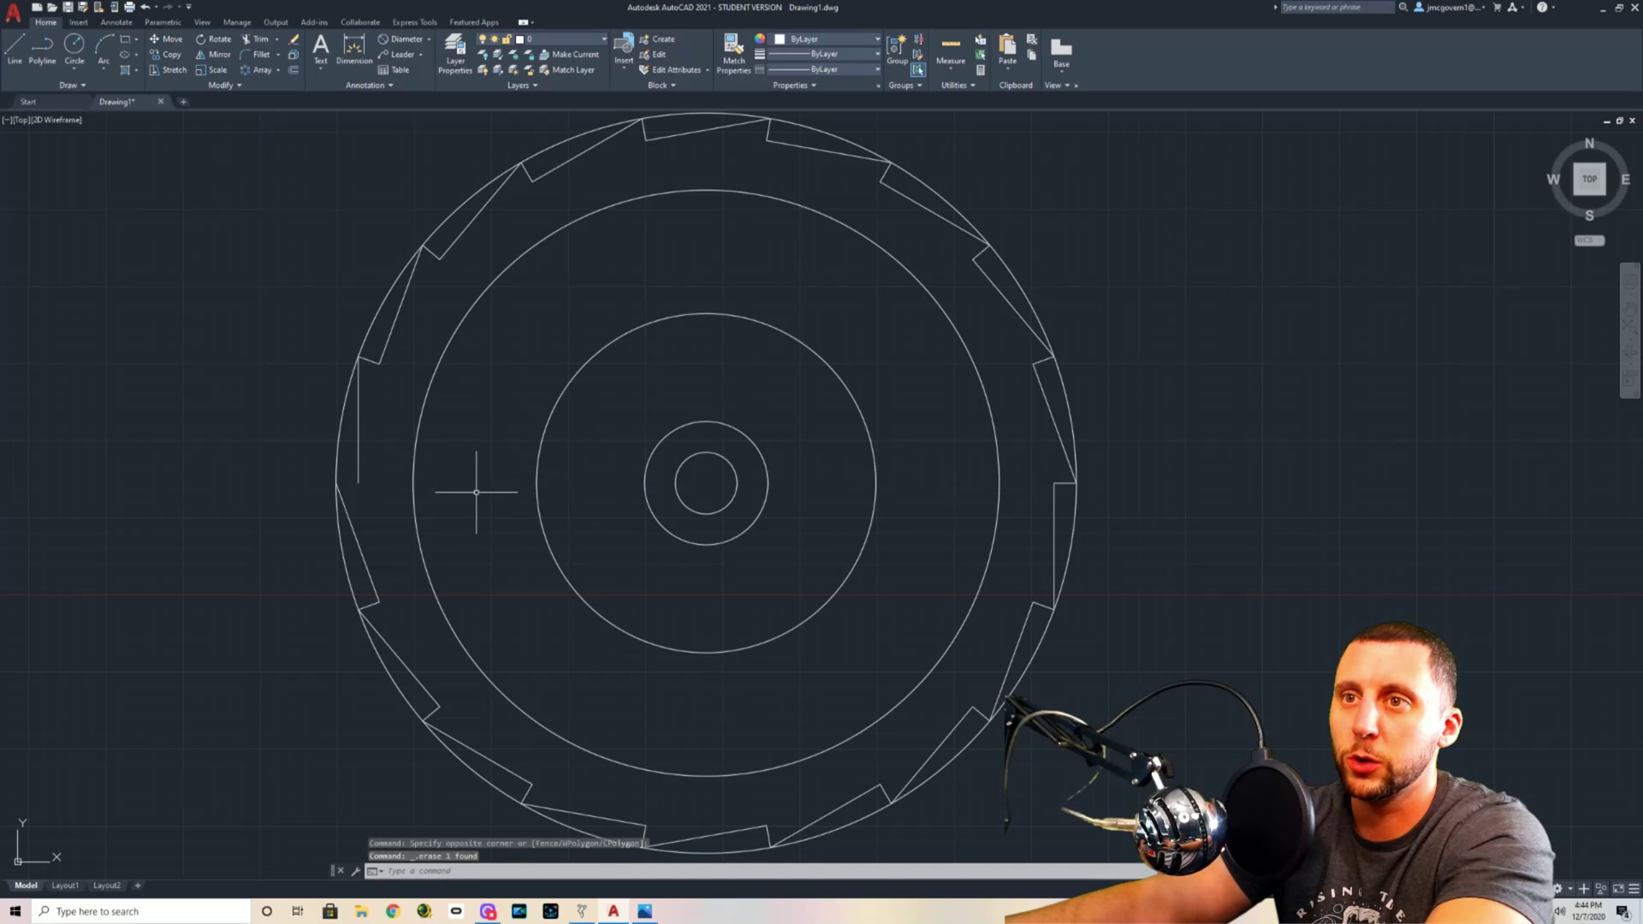
pyautogui.click(297, 73)
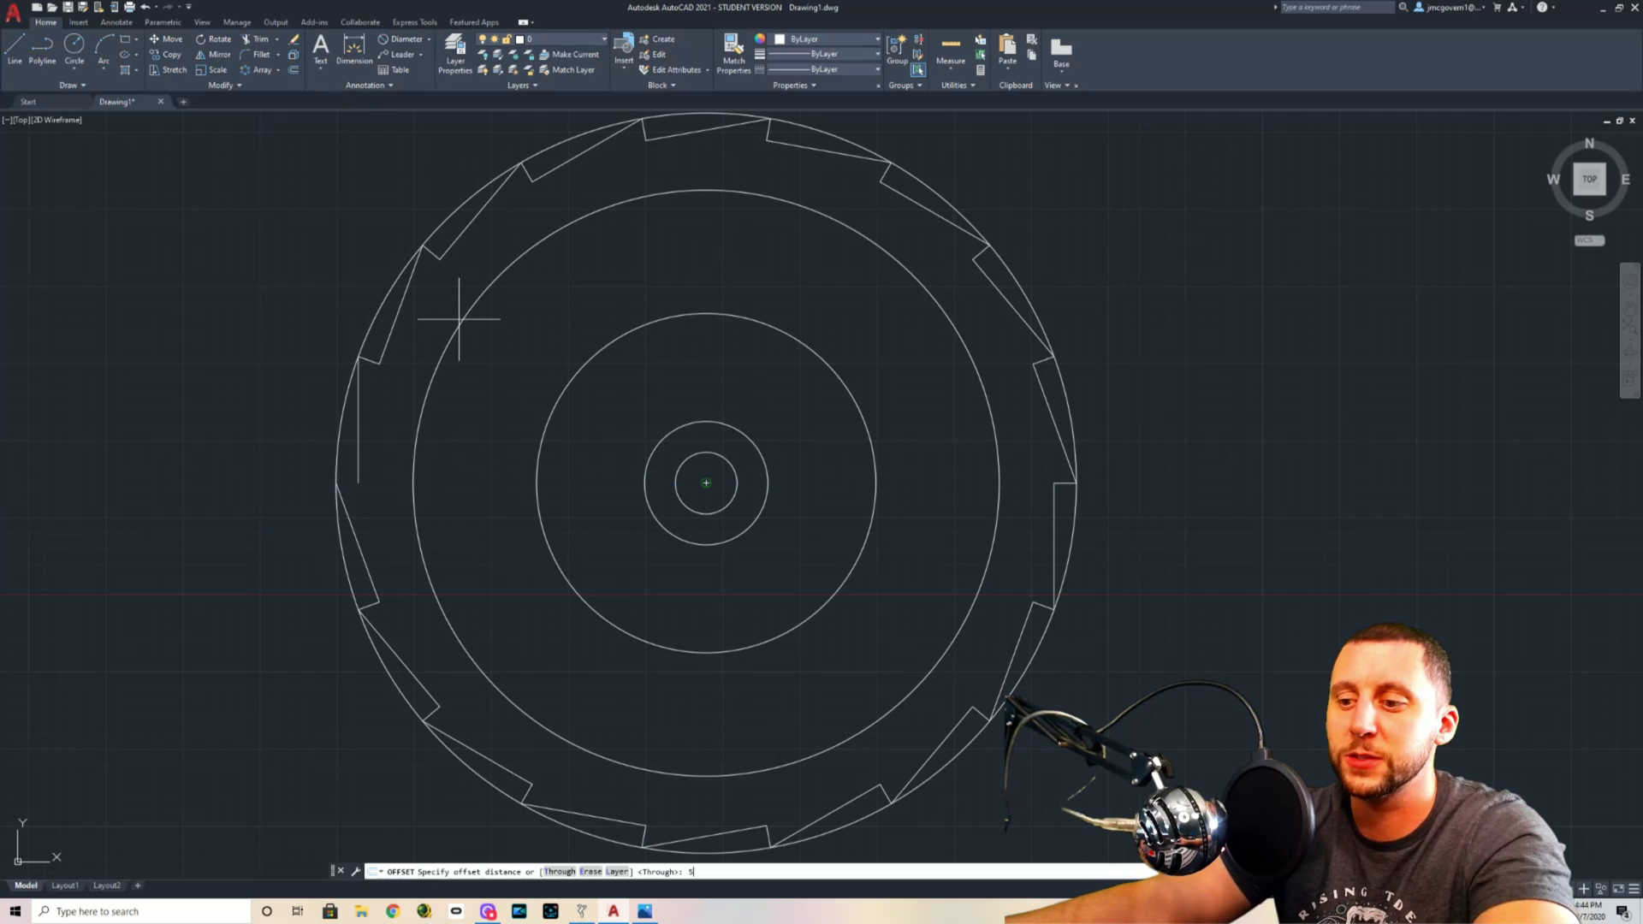
pyautogui.write('5')
pyautogui.press('Return')
pyautogui.press('Escape')
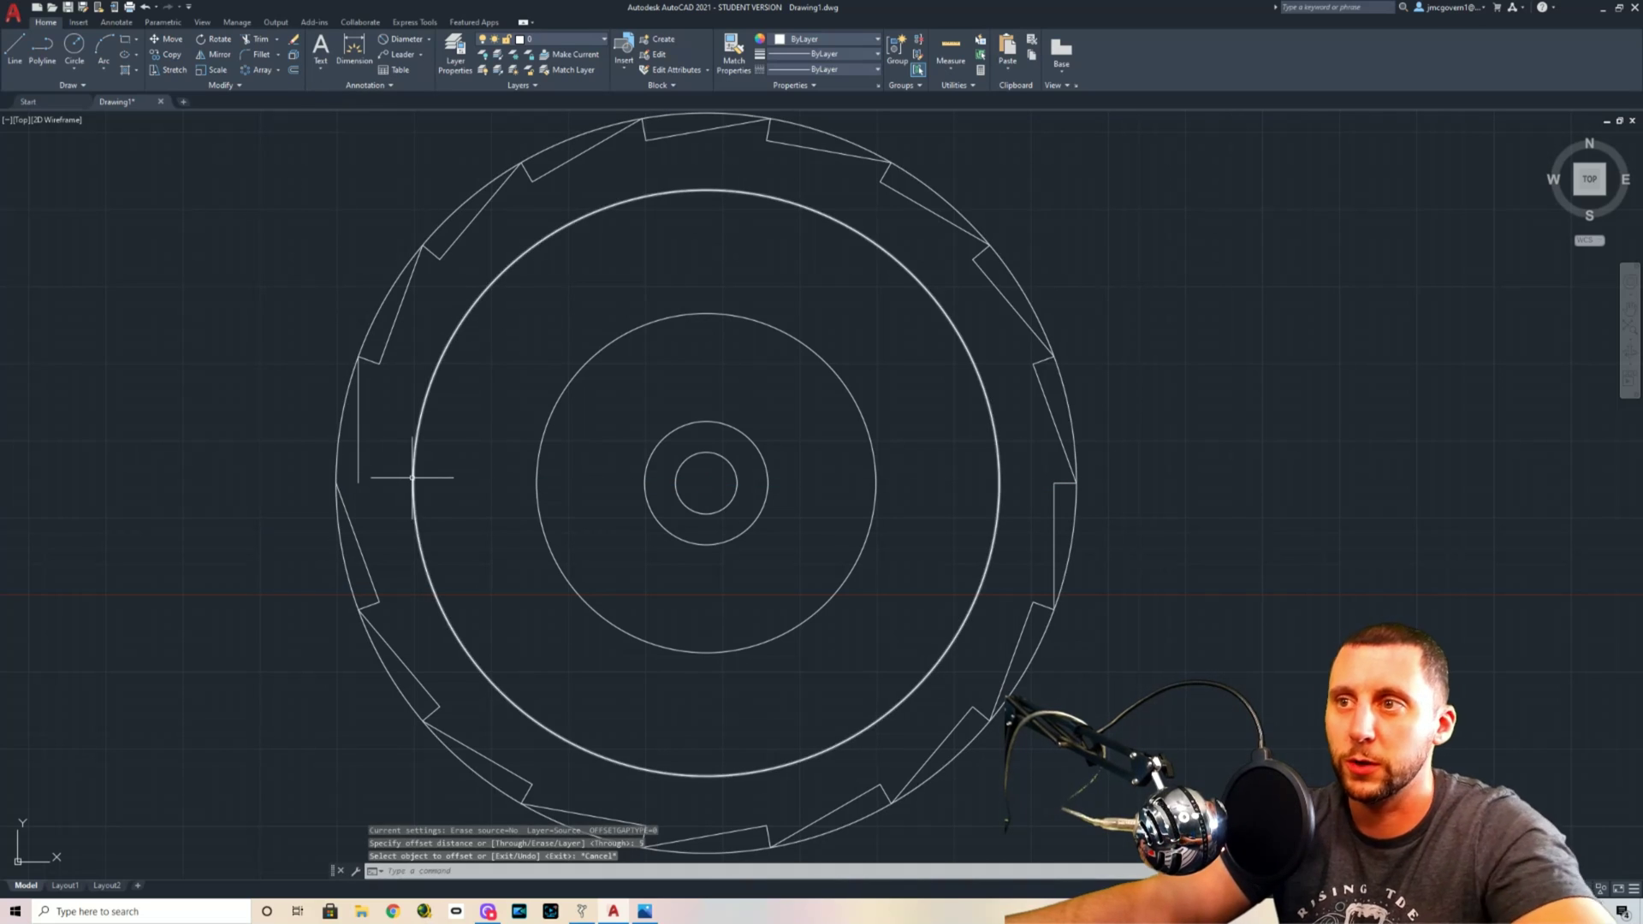
# Undo the started offset and the last two erasures.
pyautogui.hotkey('ctrl', 'z')
pyautogui.hotkey('ctrl', 'z')
pyautogui.hotkey('ctrl', 'z')
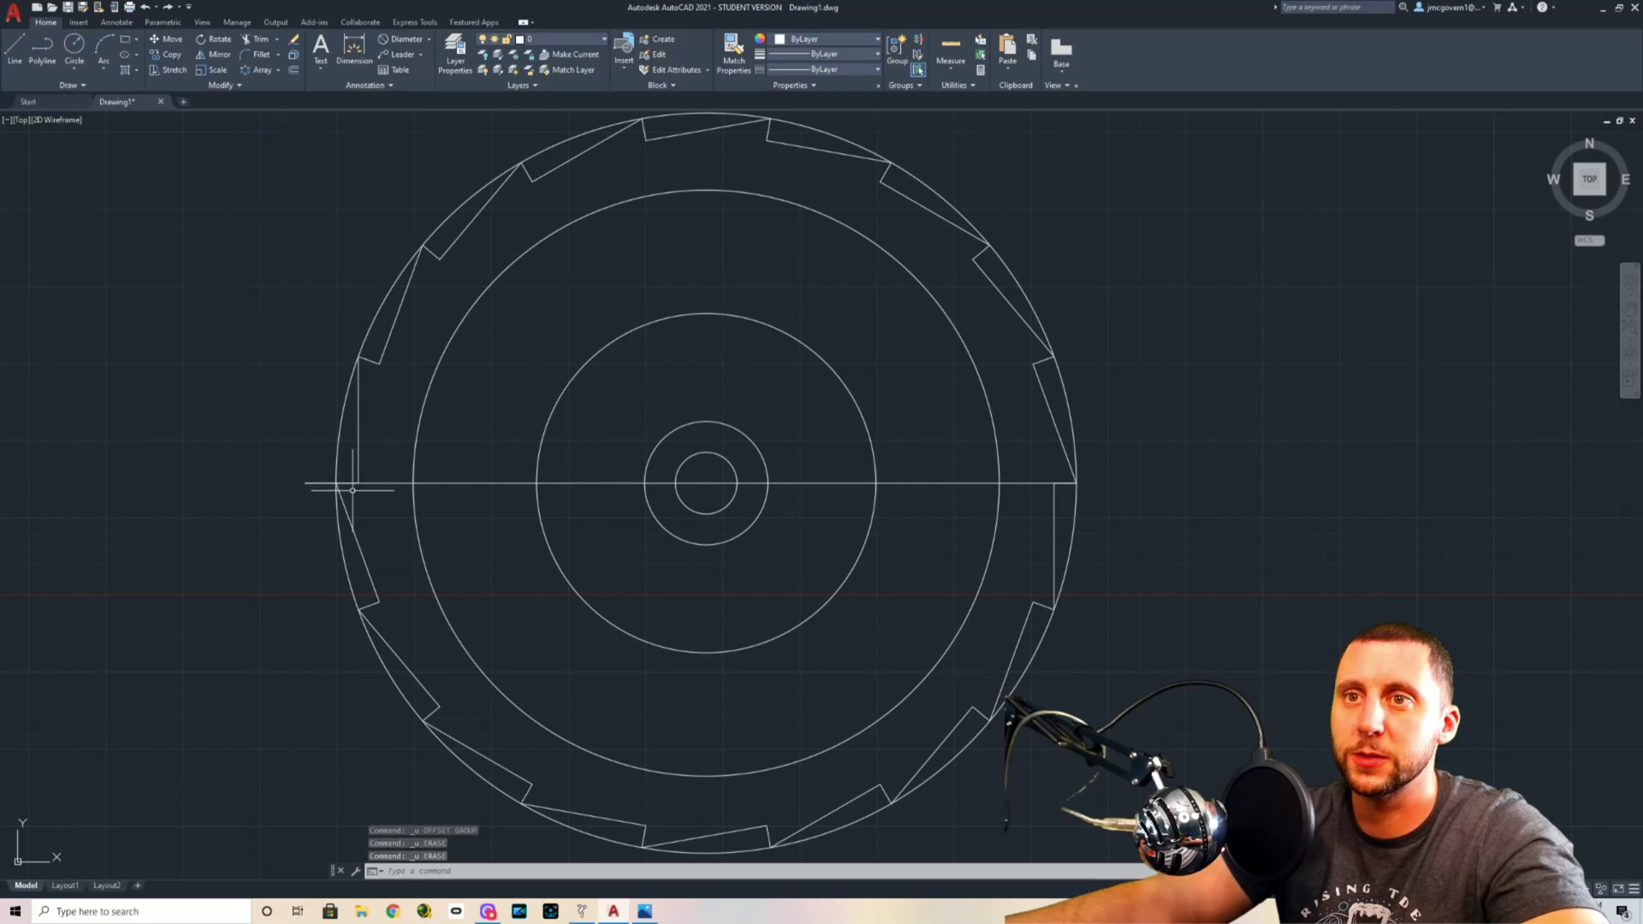
# Erase the horizontal centre line and its short extension outside the wheel, keeping the tooth edge.
pyautogui.click(330, 466)
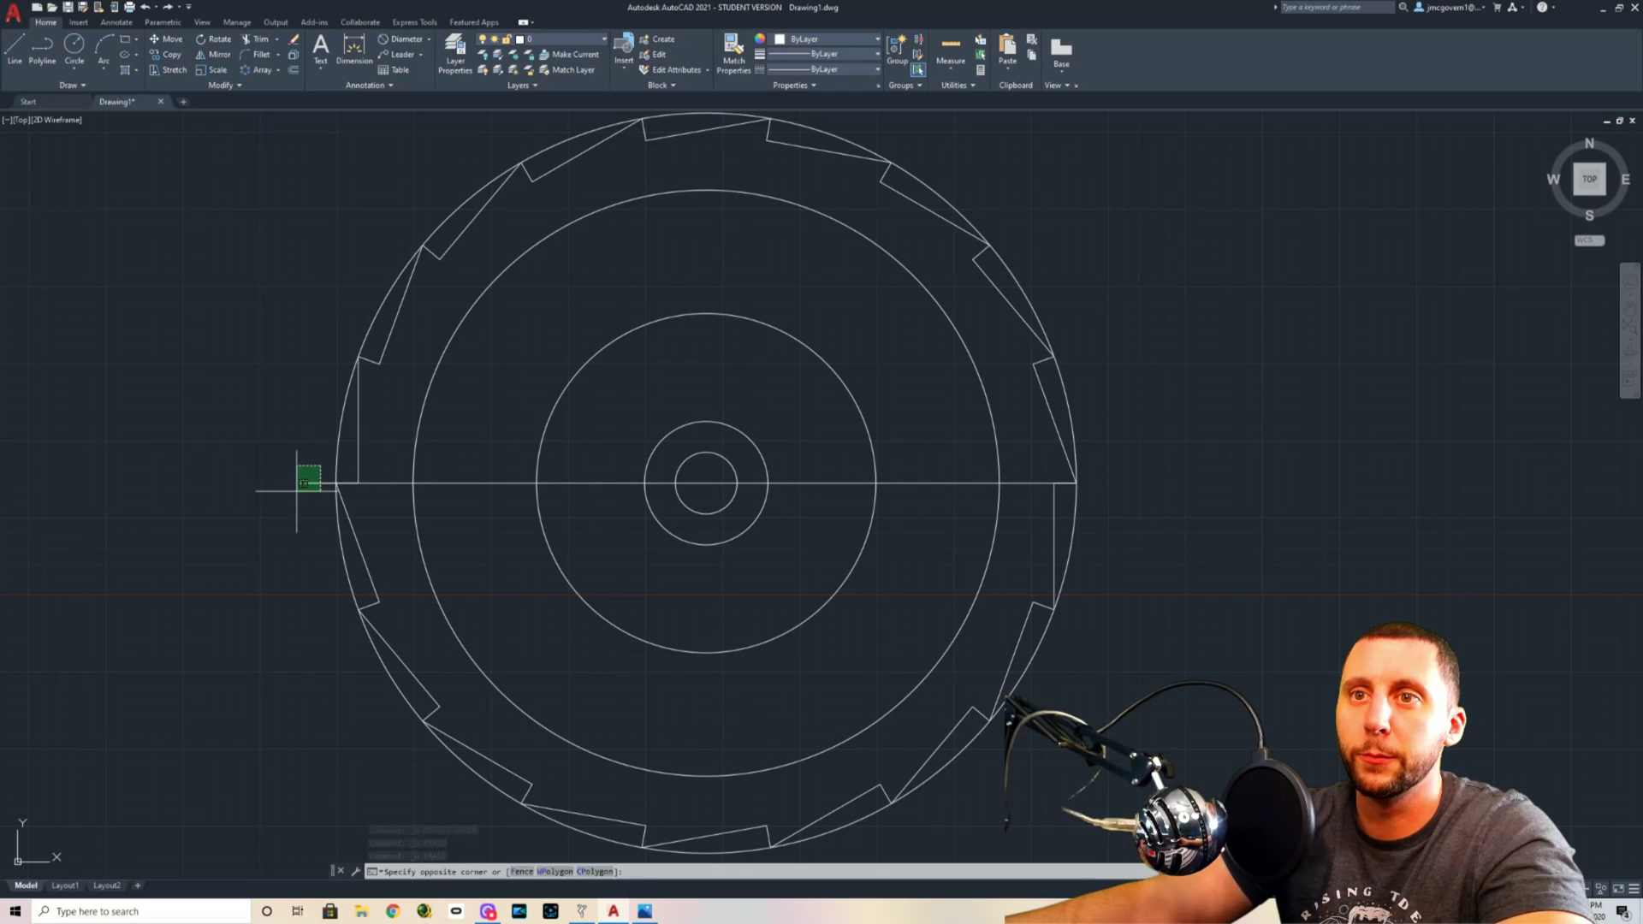
pyautogui.click(291, 502)
pyautogui.press('Delete')
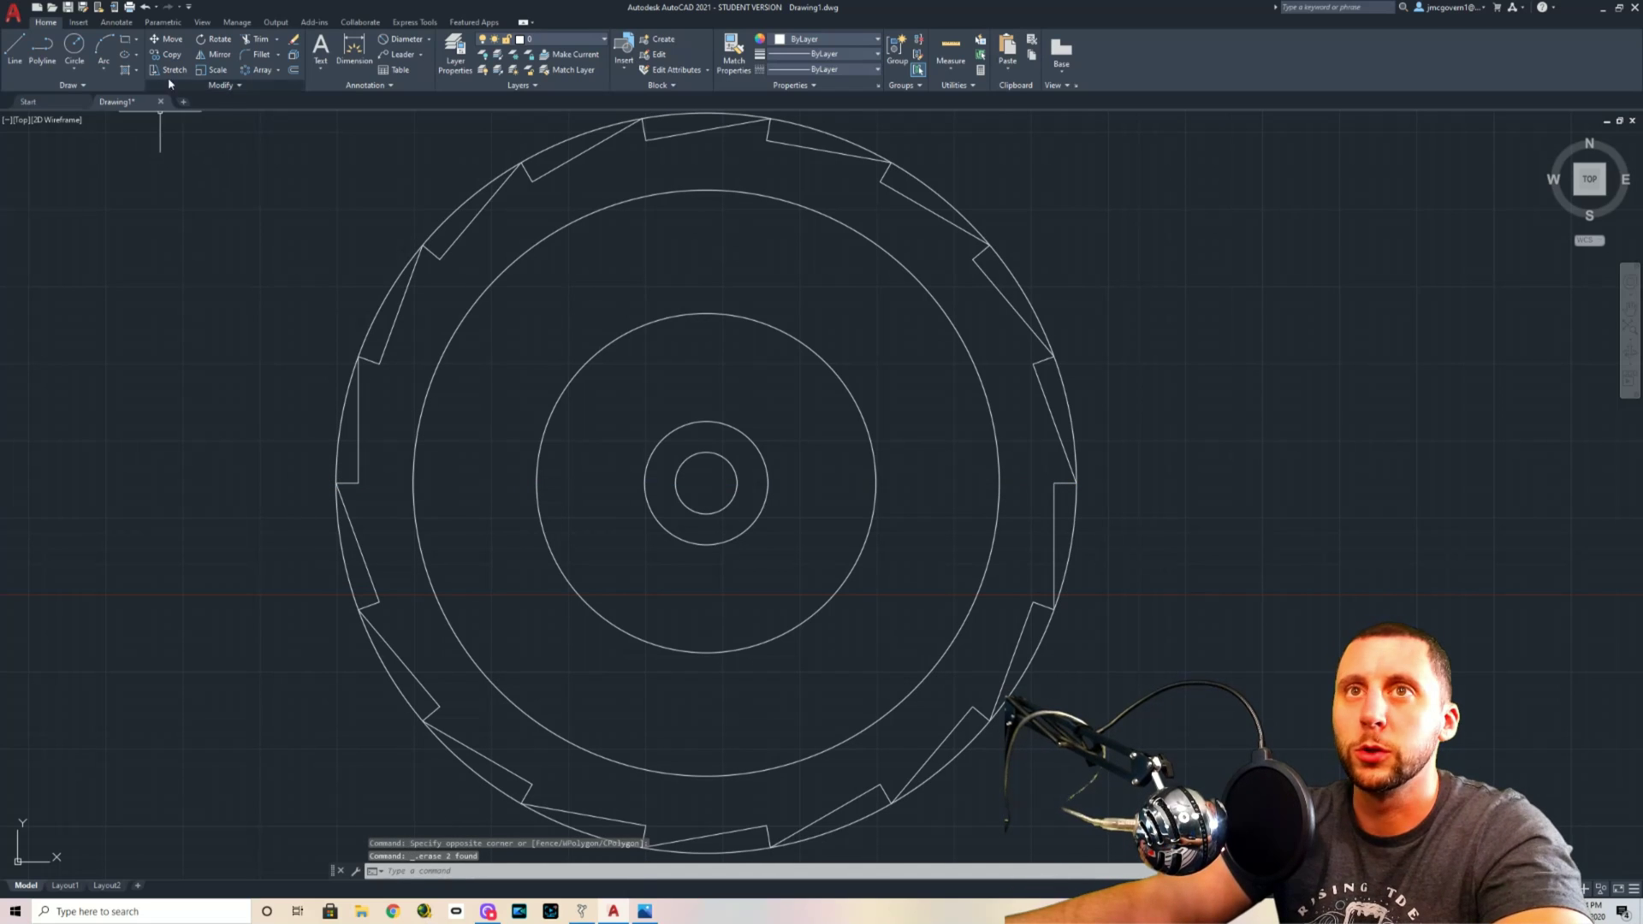
# Offset the outer 60-radius circle outward by 5.
pyautogui.click(293, 69)
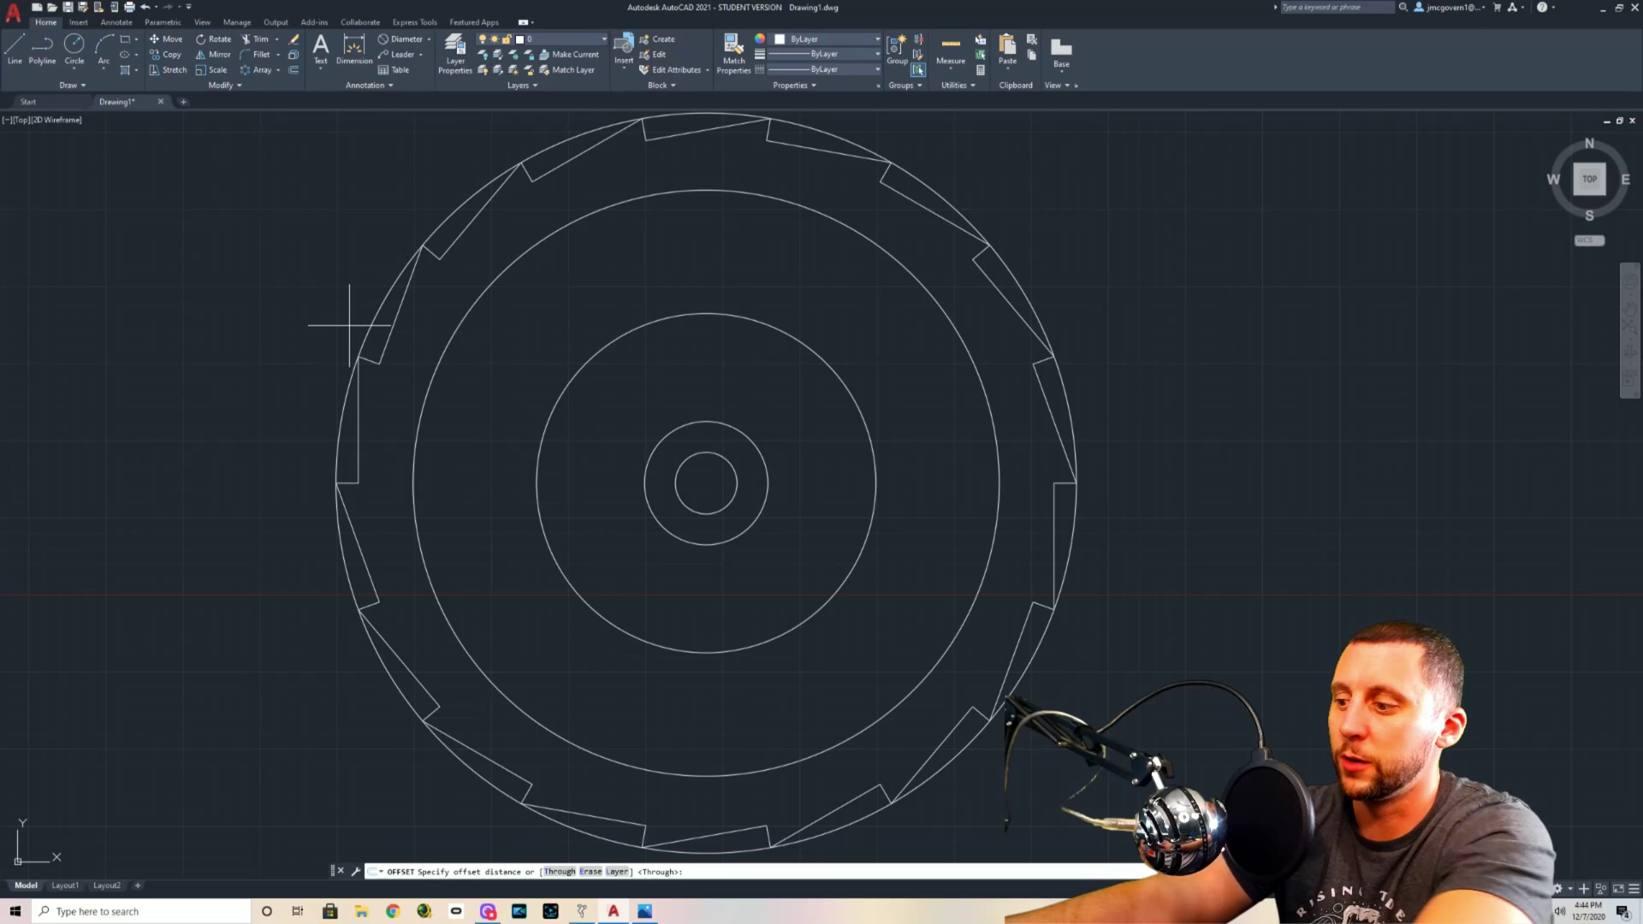
pyautogui.write('5')
pyautogui.press('Return')
pyautogui.click(341, 396)
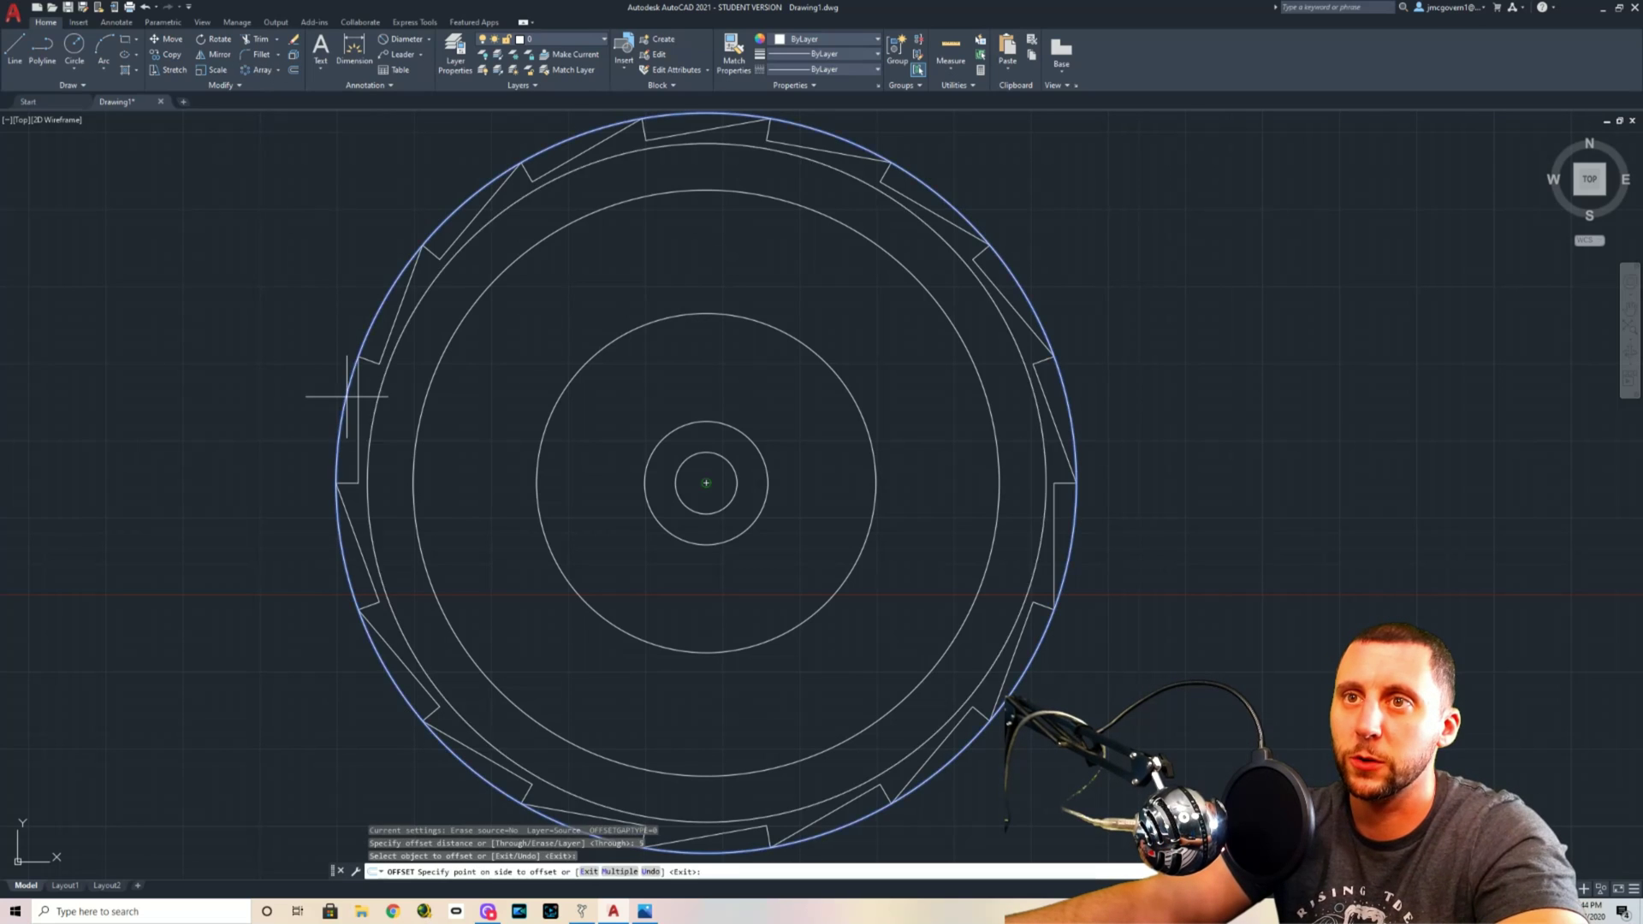
pyautogui.click(340, 403)
pyautogui.press('Return')
# Draw a horizontal centre line between the left and right quadrants of the offset circle.
pyautogui.write('l')
pyautogui.press('Return')
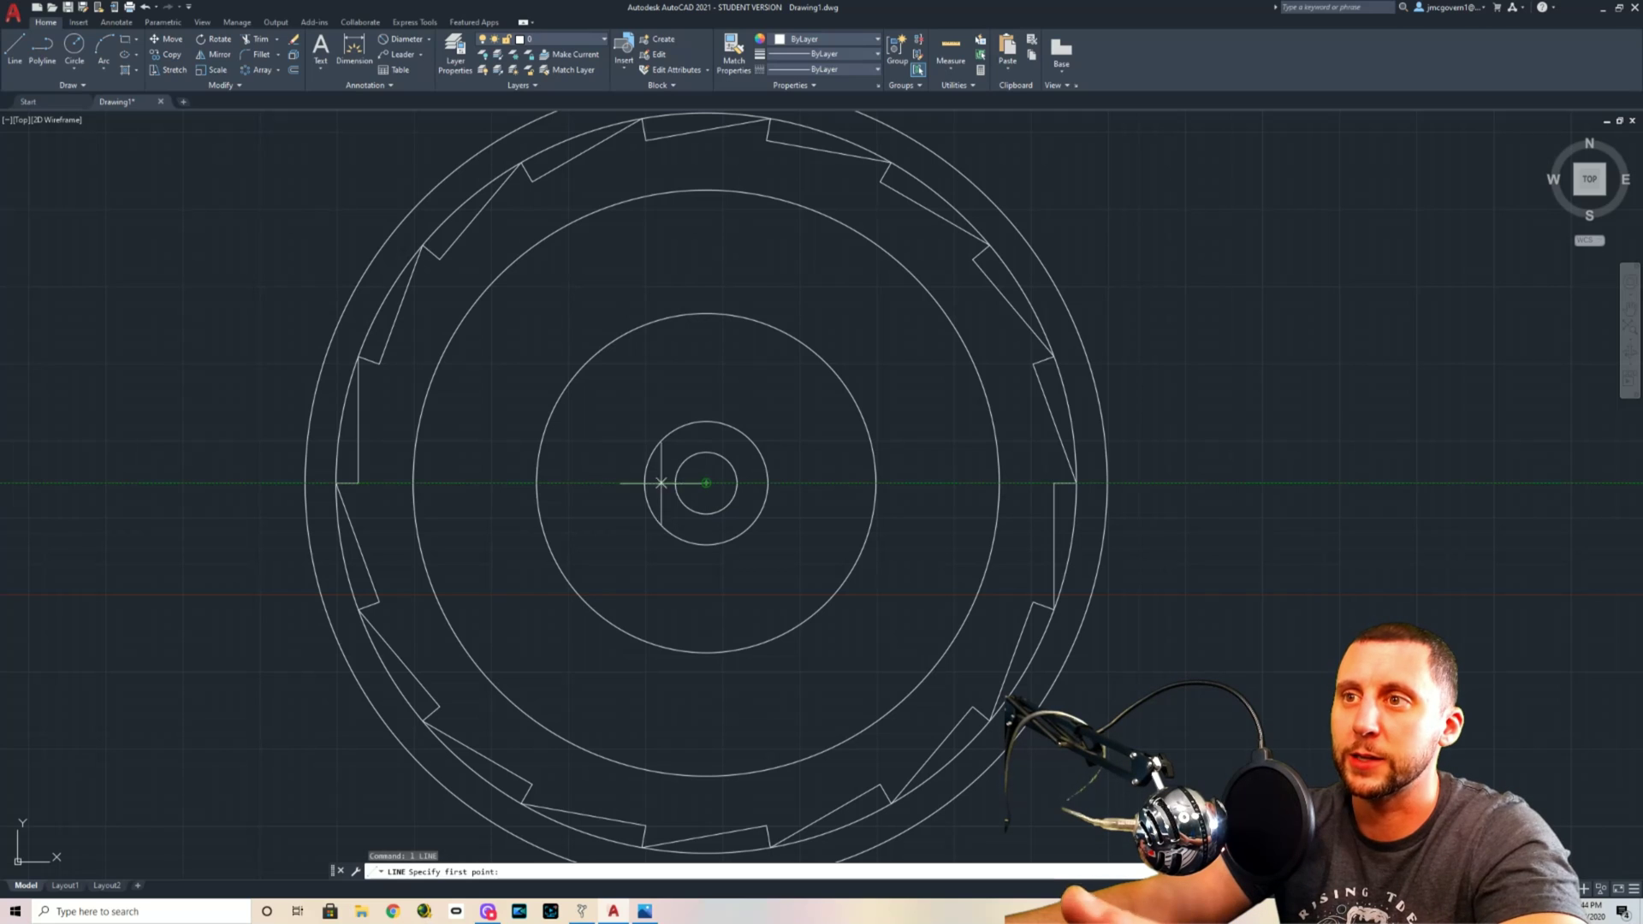
pyautogui.click(305, 482)
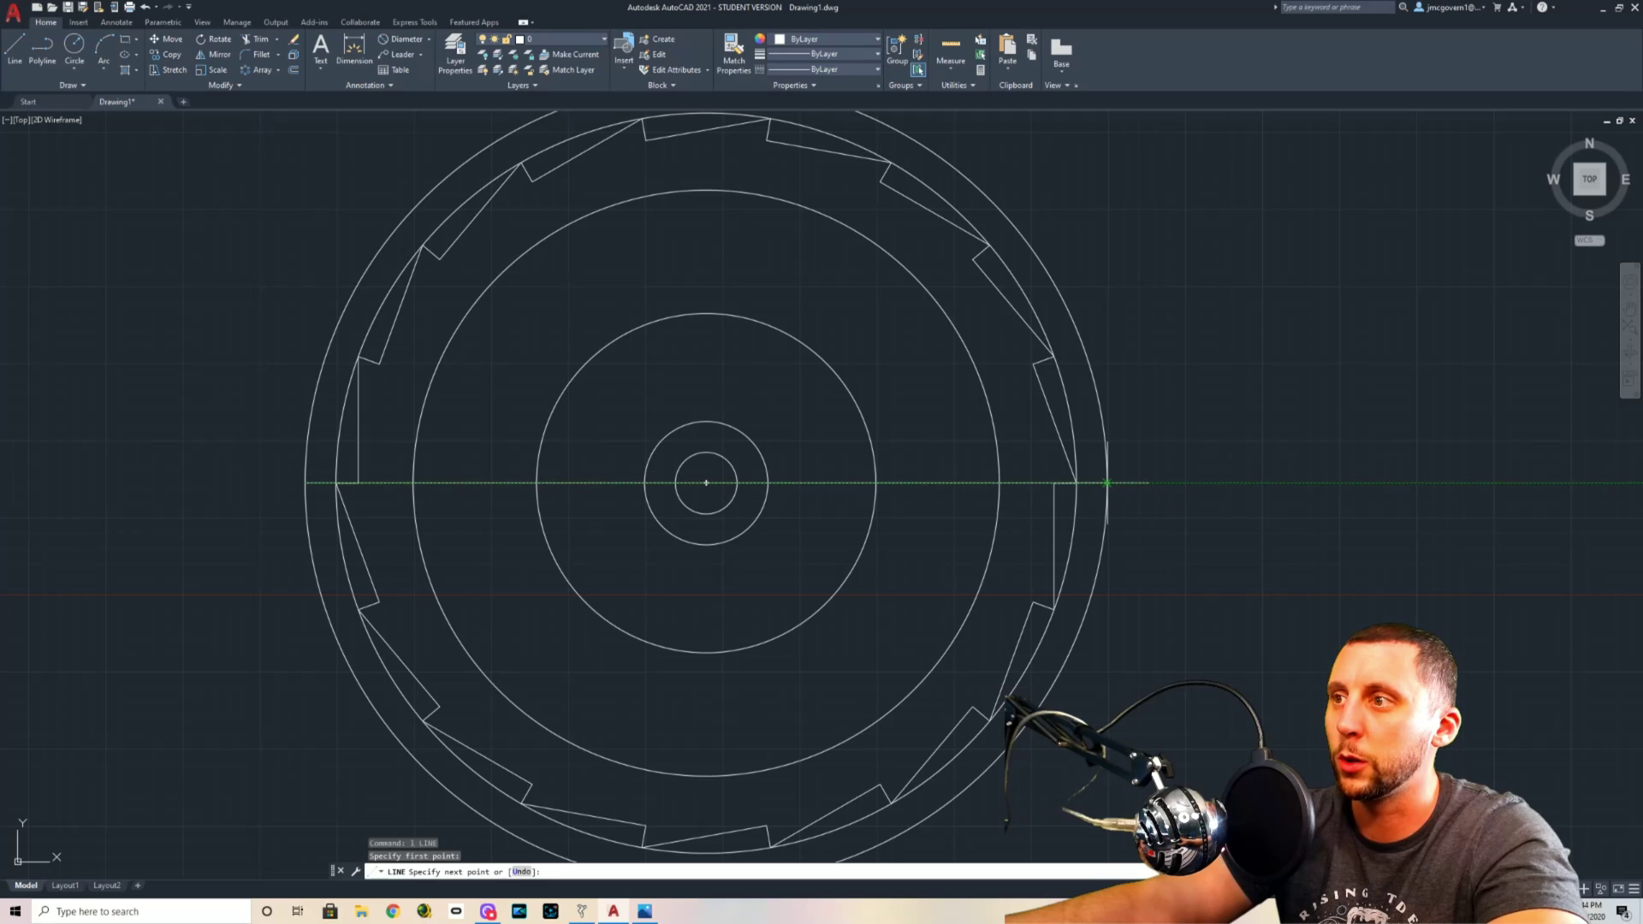
pyautogui.click(1104, 483)
pyautogui.press('Escape')
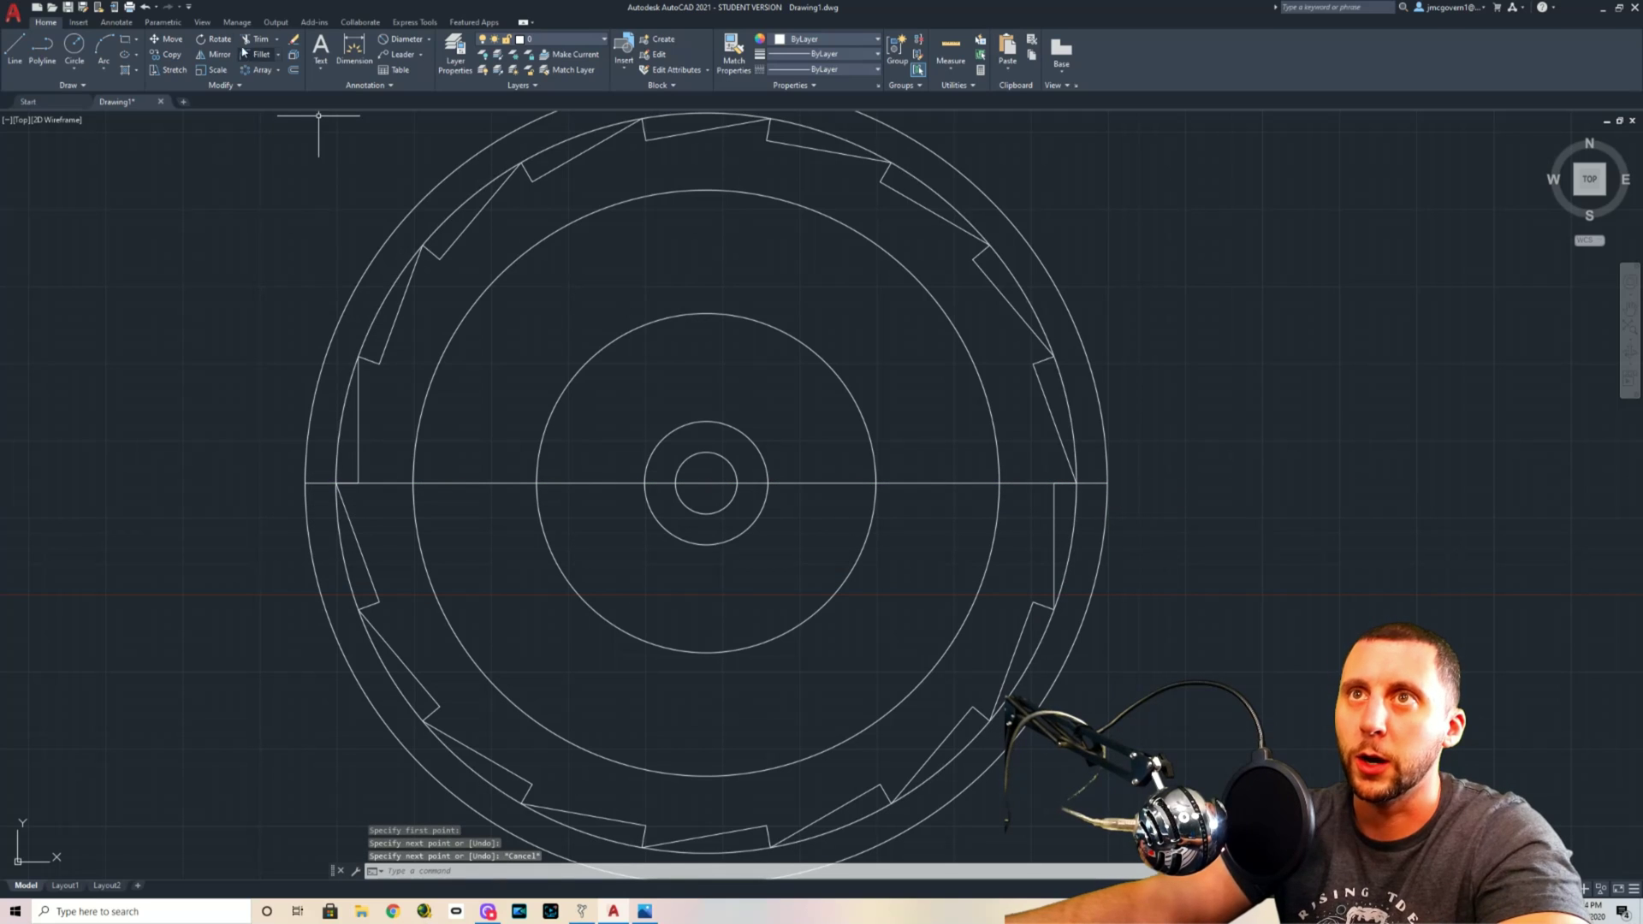
# Draw a vertical centre line from the top quadrant to the bottom quadrant of the offset circle.
pyautogui.click(14, 48)
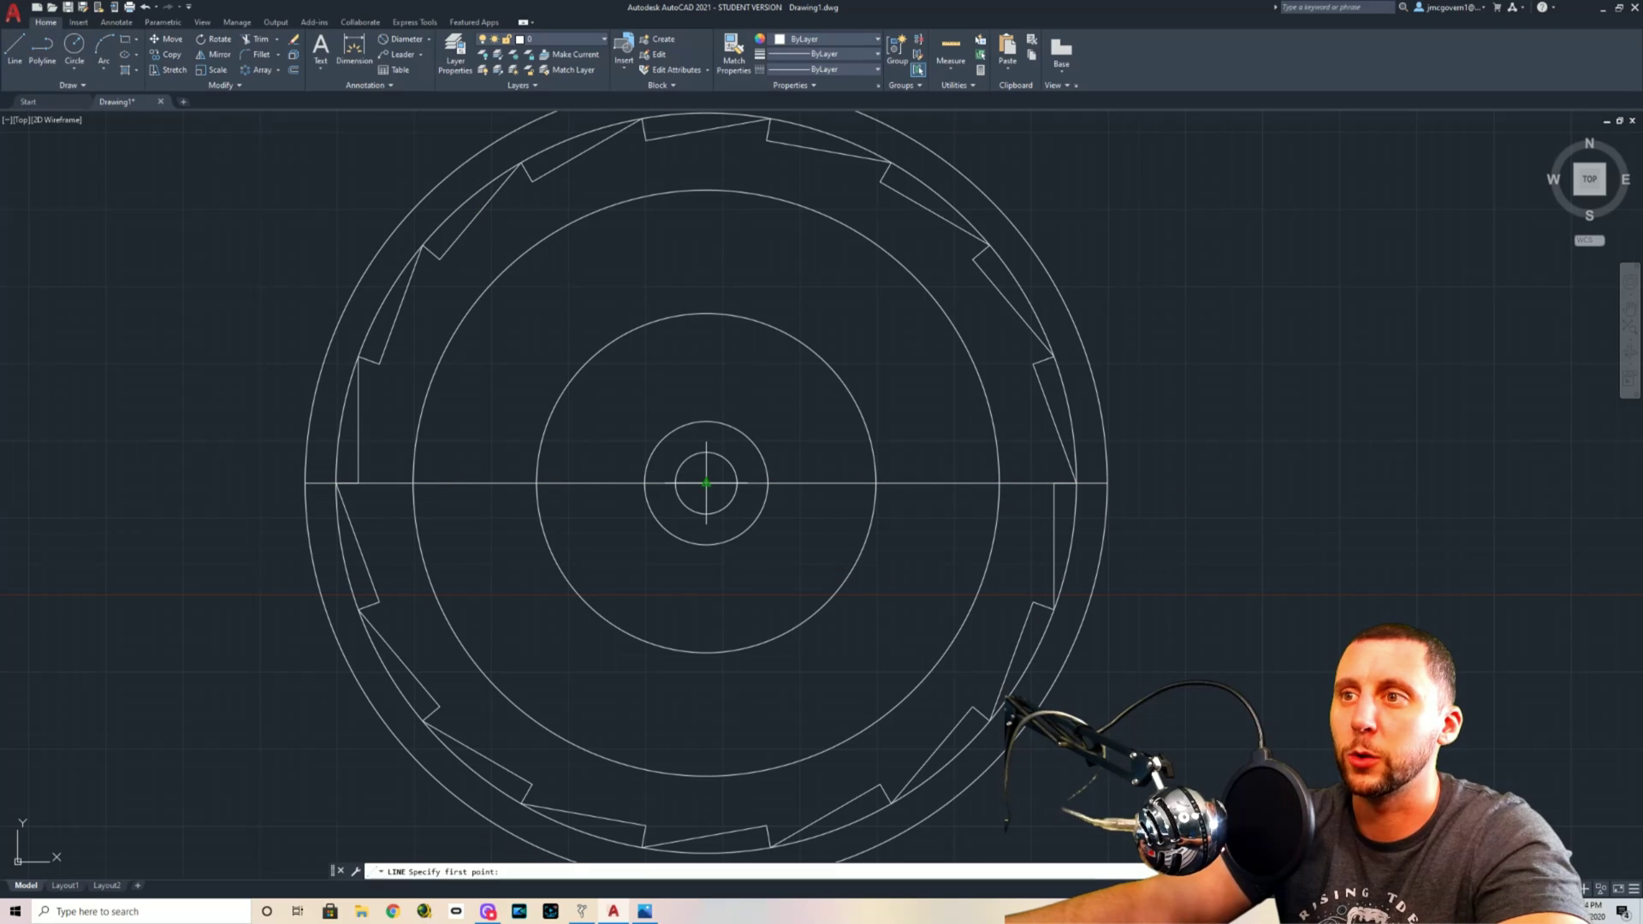
pyautogui.moveTo(697, 111); pyautogui.dragTo(699, 185, button='middle')
pyautogui.click(701, 187)
pyautogui.moveTo(704, 843); pyautogui.dragTo(704, 682, button='middle')
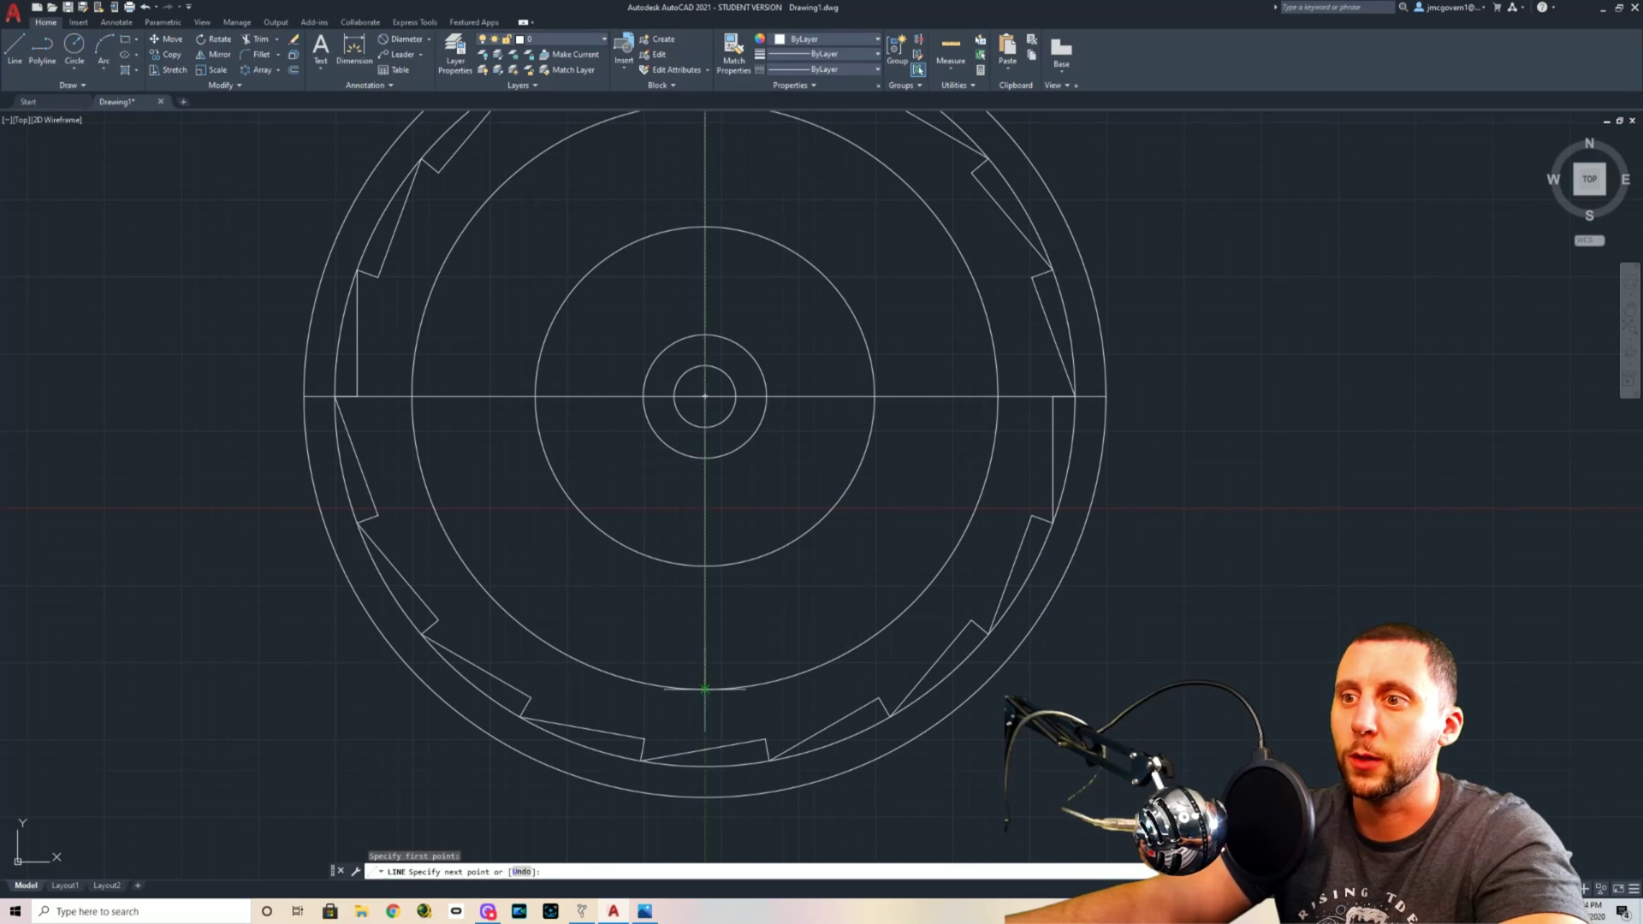
pyautogui.click(705, 797)
pyautogui.press('Escape')
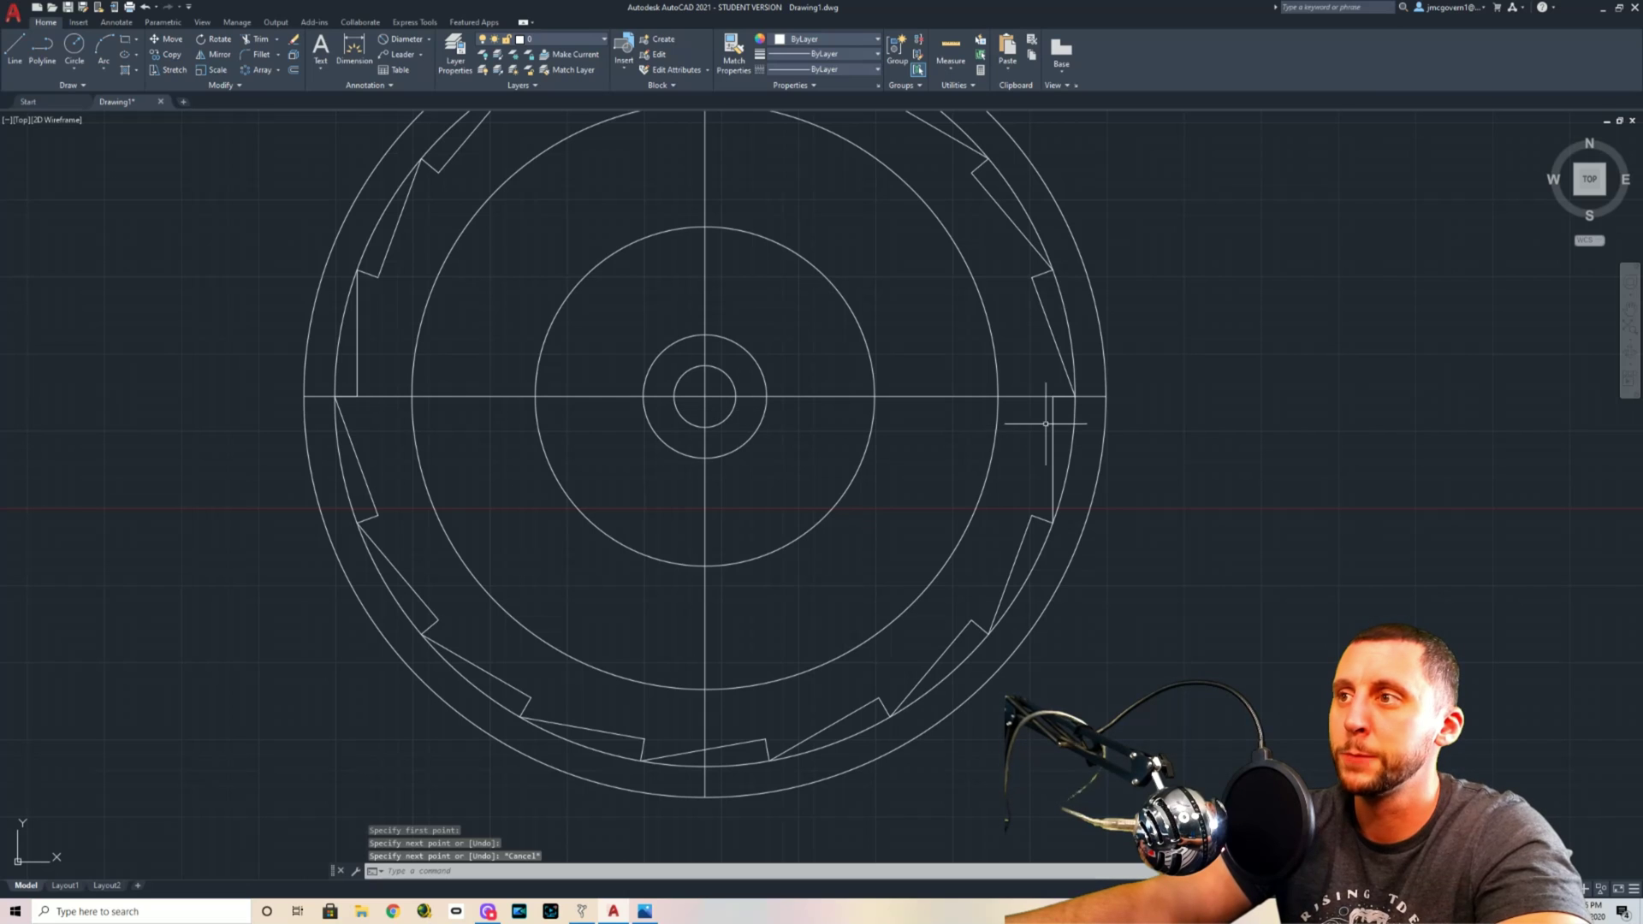
# Delete the outermost offset circle and the 60-radius circle around the teeth.
pyautogui.click(1101, 447)
pyautogui.press('Delete')
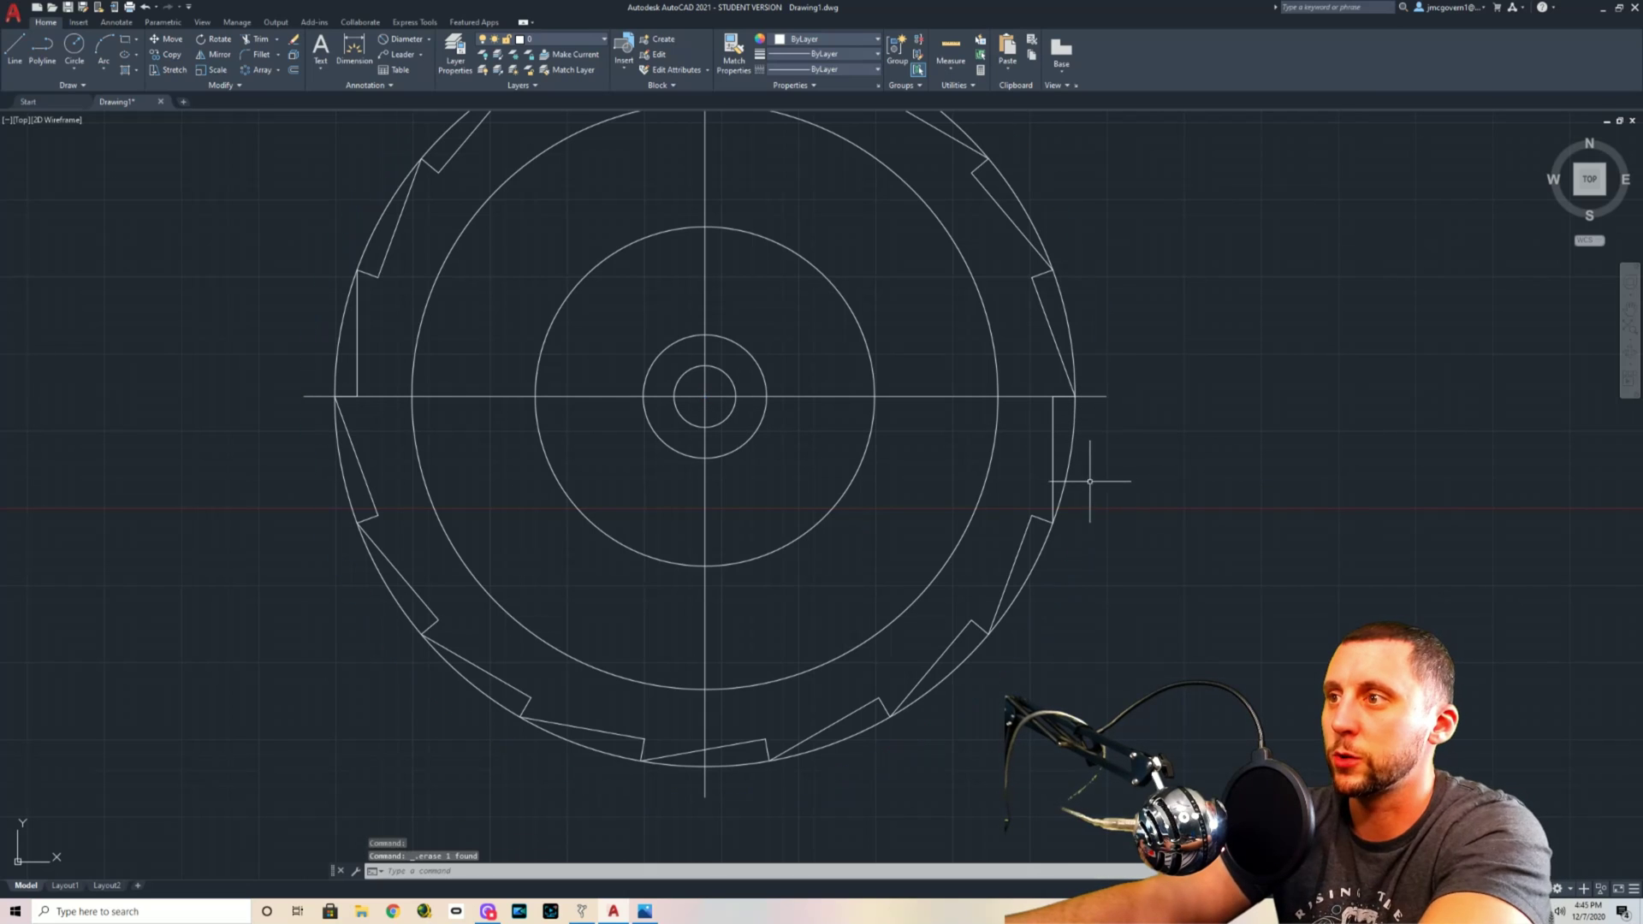
pyautogui.click(1071, 444)
pyautogui.press('Delete')
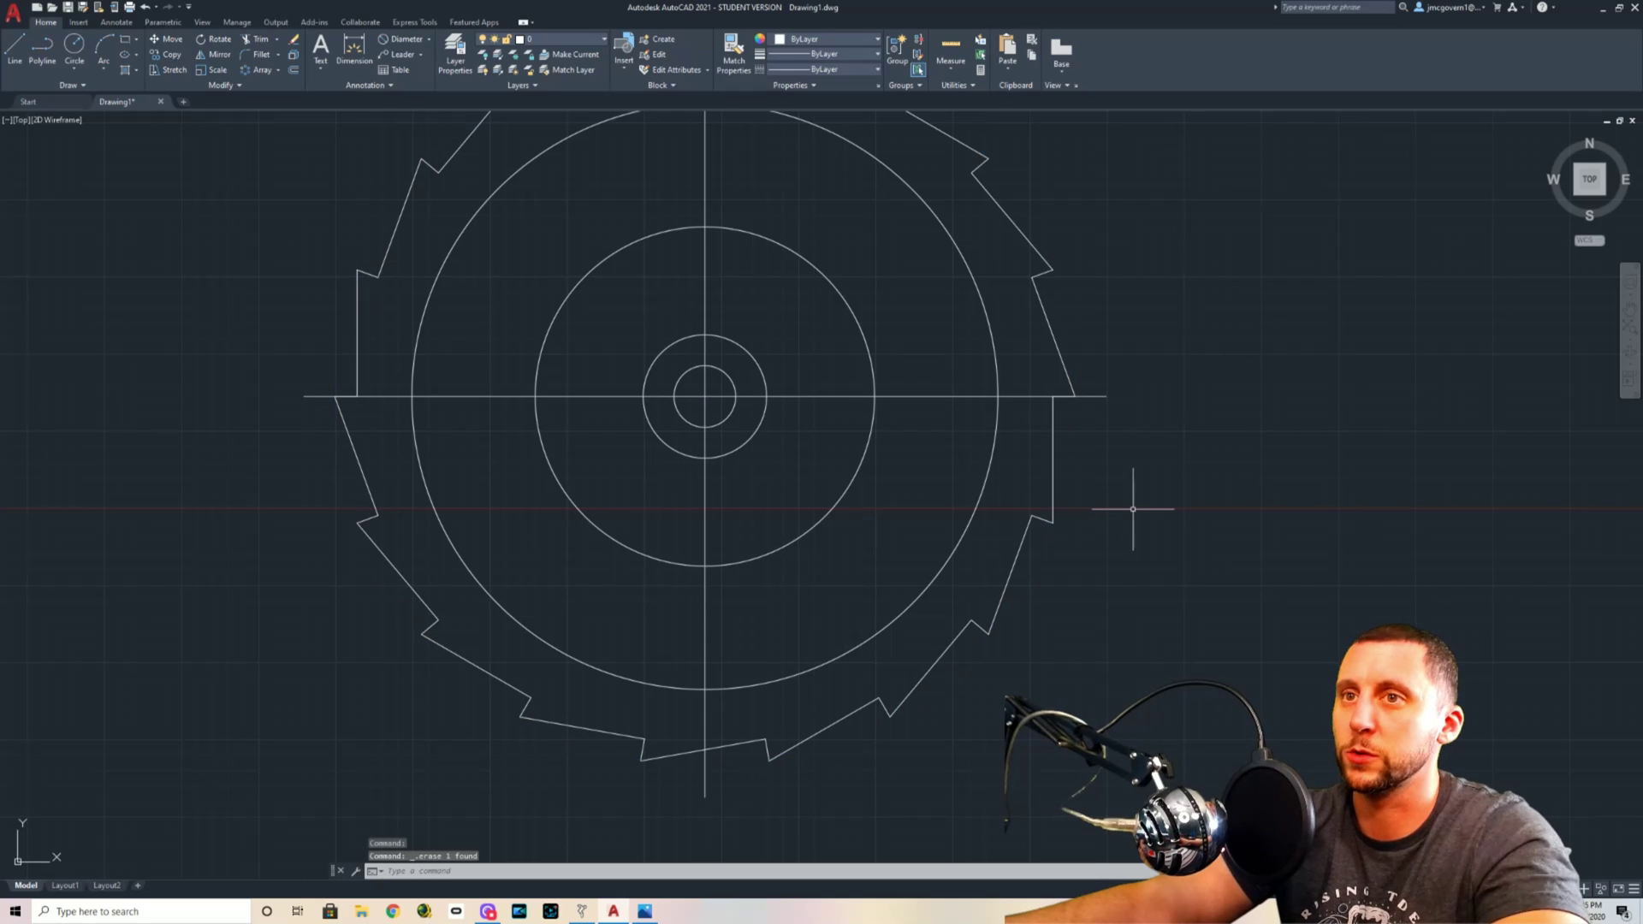
pyautogui.moveTo(1134, 509); pyautogui.dragTo(1097, 536, button='middle')
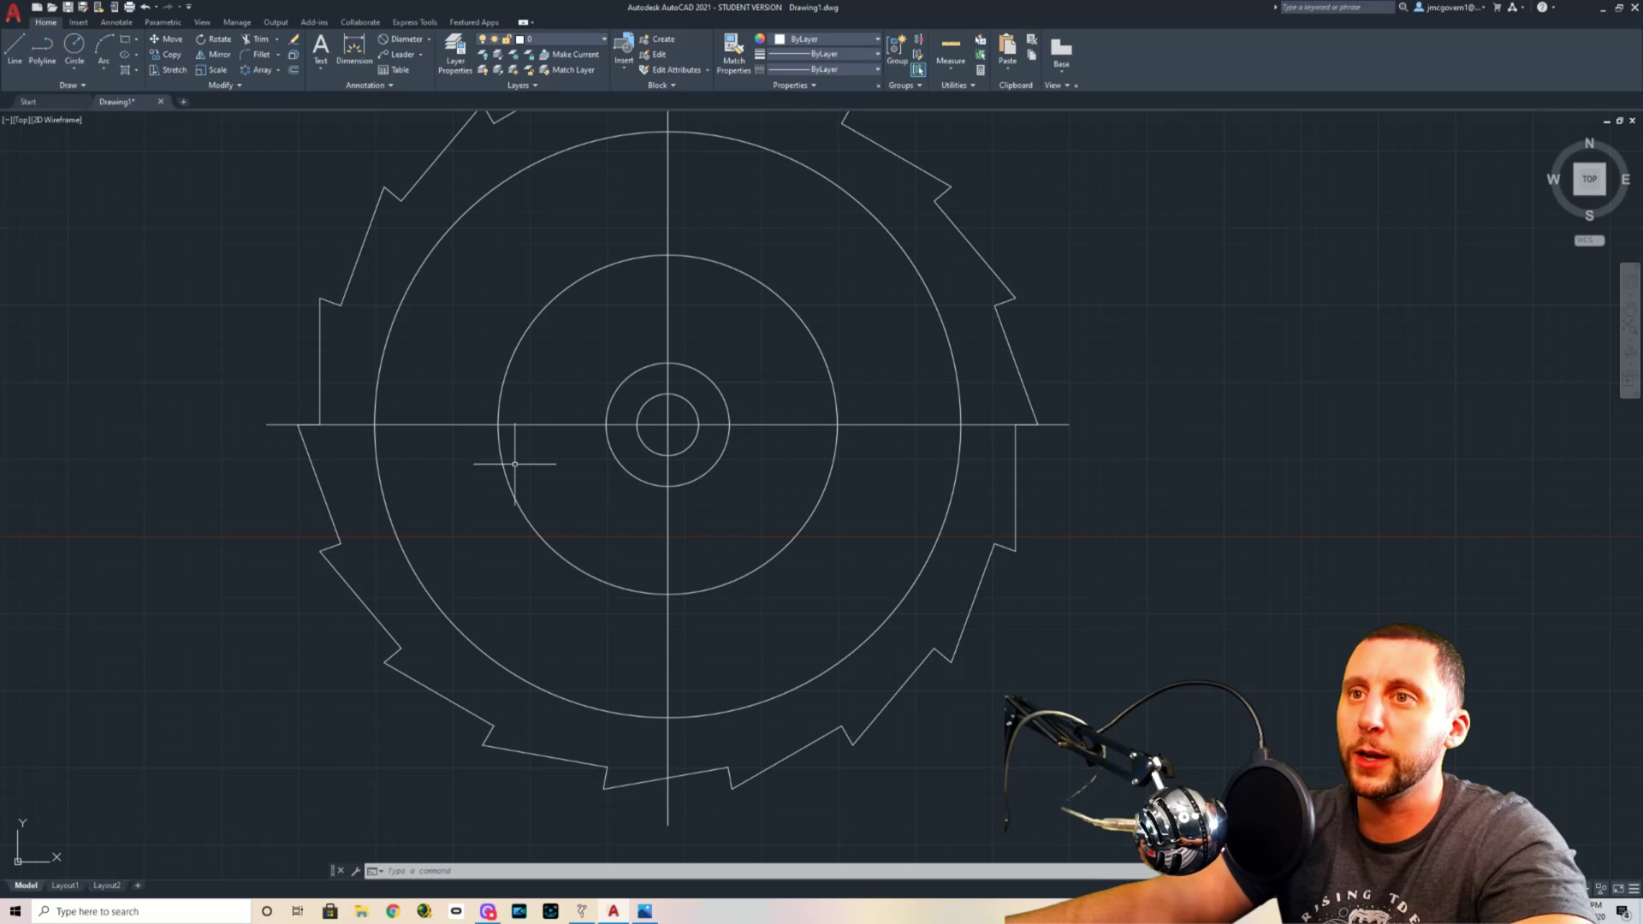
# Draw a 20-diameter circle centred on the left quadrant of the 27.5-radius circle, as in the reference photo.
pyautogui.hotkey('alt', 'Tab')
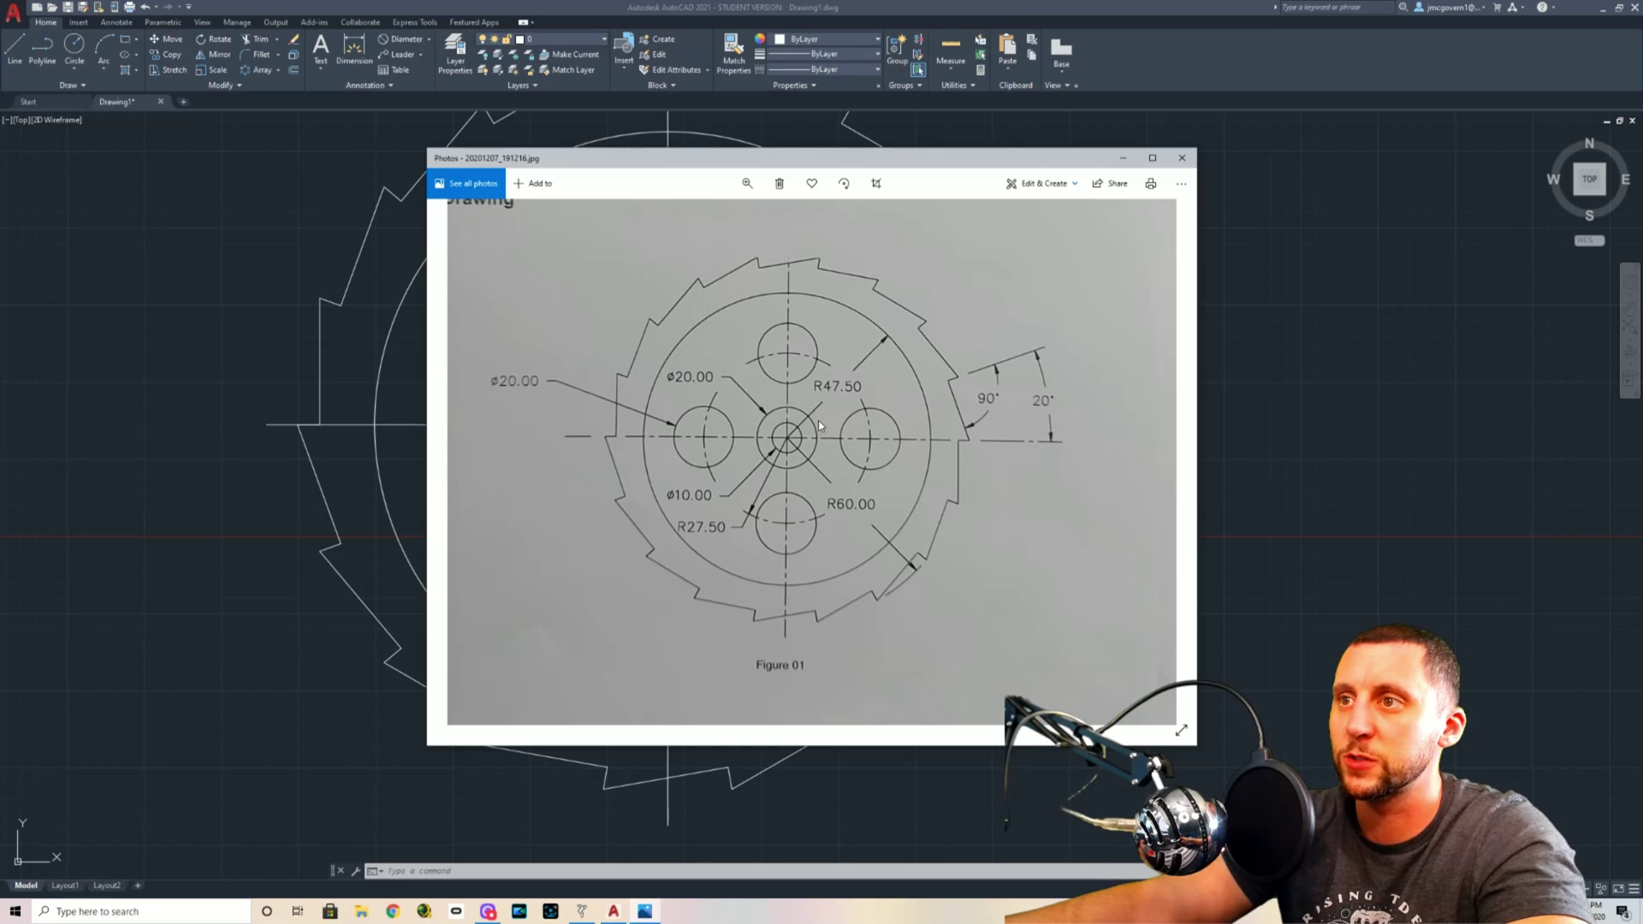
pyautogui.hotkey('alt', 'Tab')
pyautogui.click(75, 66)
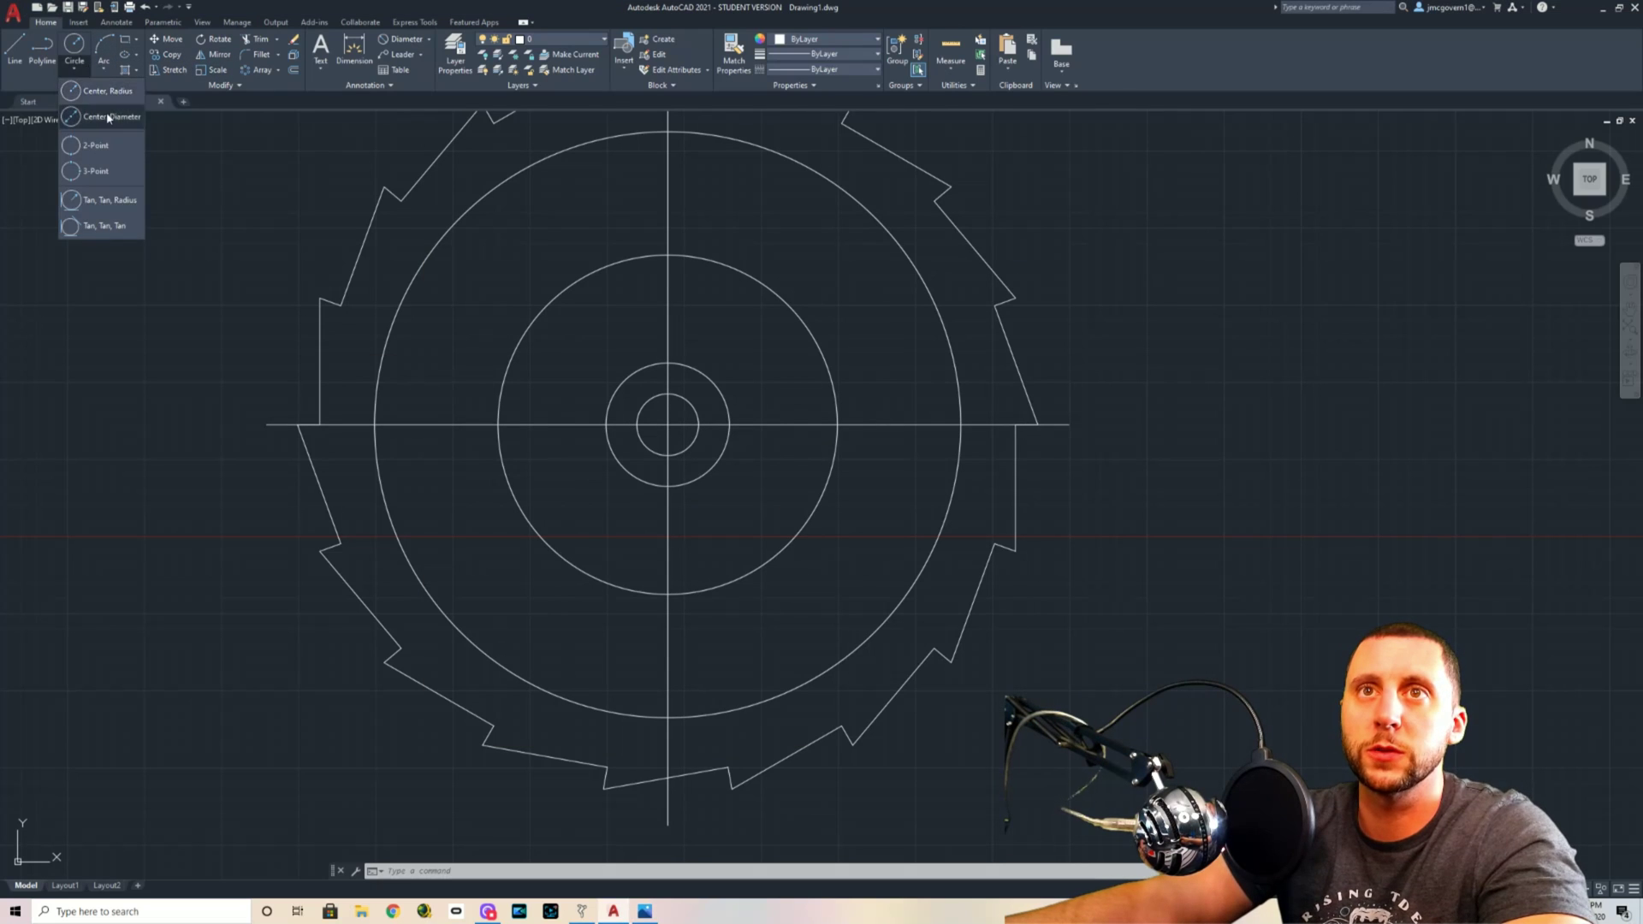
pyautogui.click(106, 114)
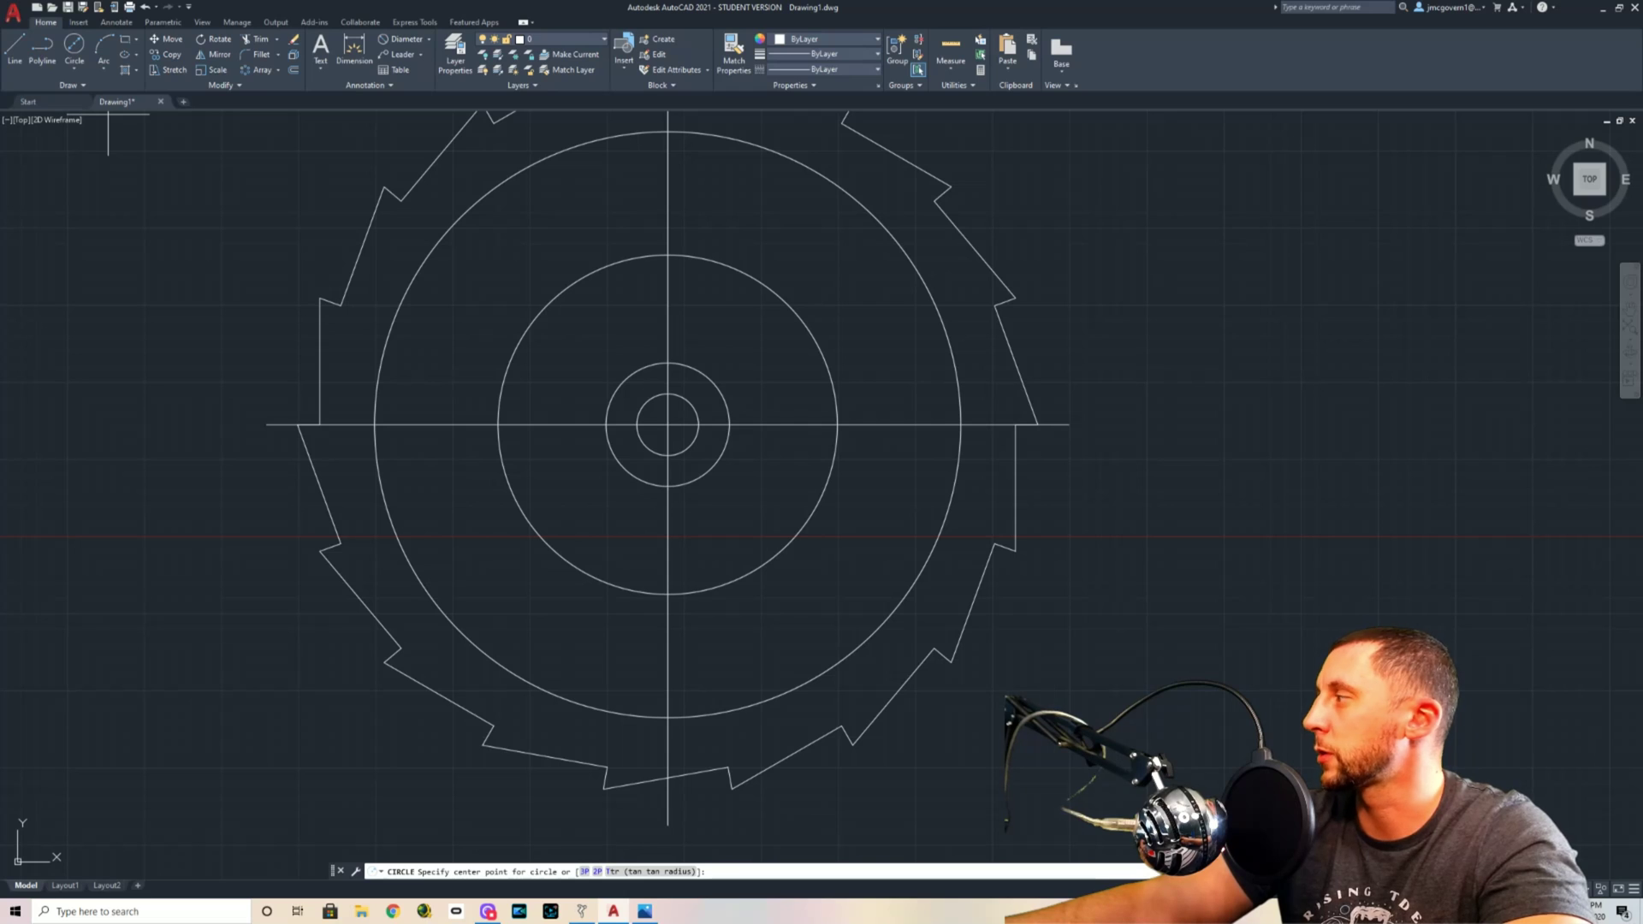
pyautogui.click(498, 424)
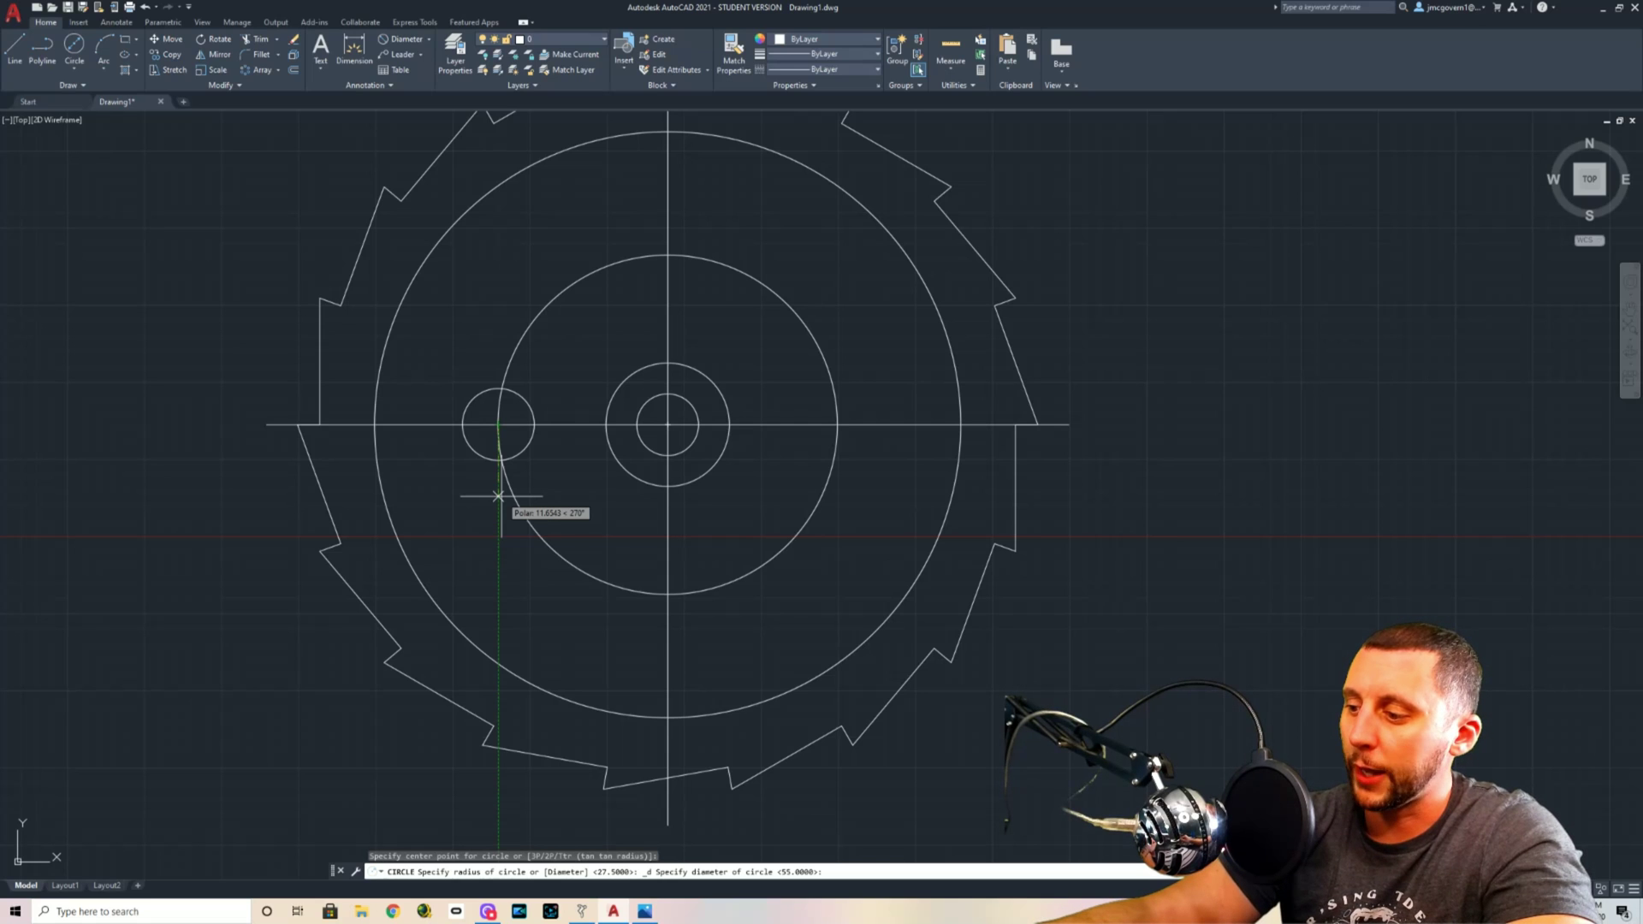
pyautogui.write('20')
pyautogui.press('Return')
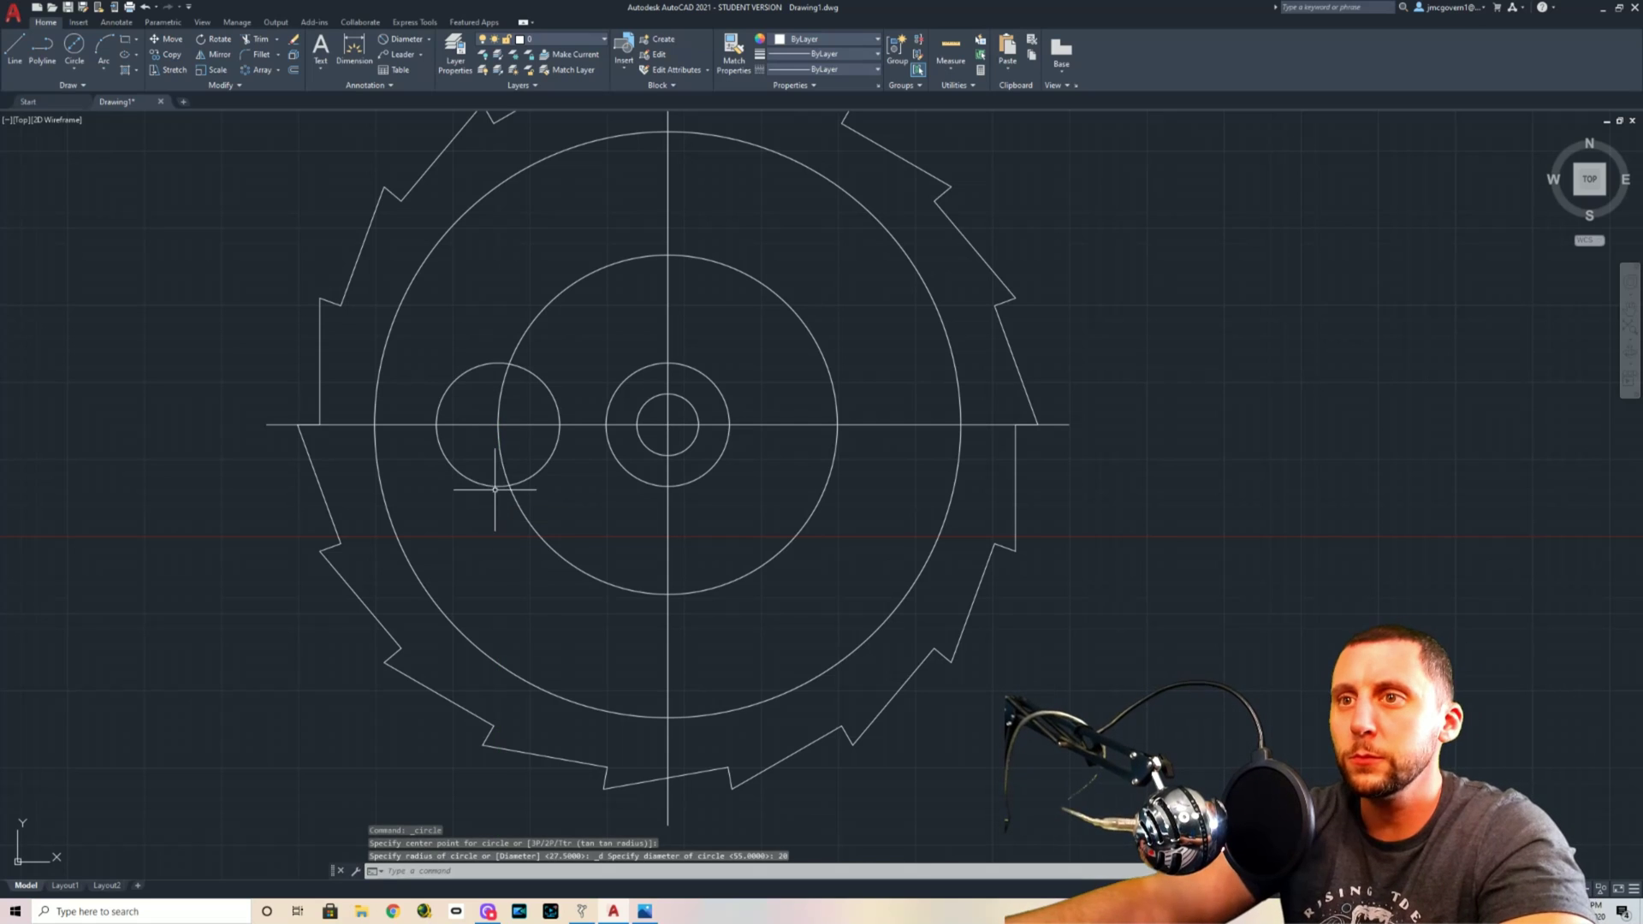
# Copy the 20-diameter hole from its centre to the top, right and bottom quadrants of the 27.5-radius circle.
pyautogui.click(495, 488)
pyautogui.write('copy')
pyautogui.press('Return')
pyautogui.click(498, 424)
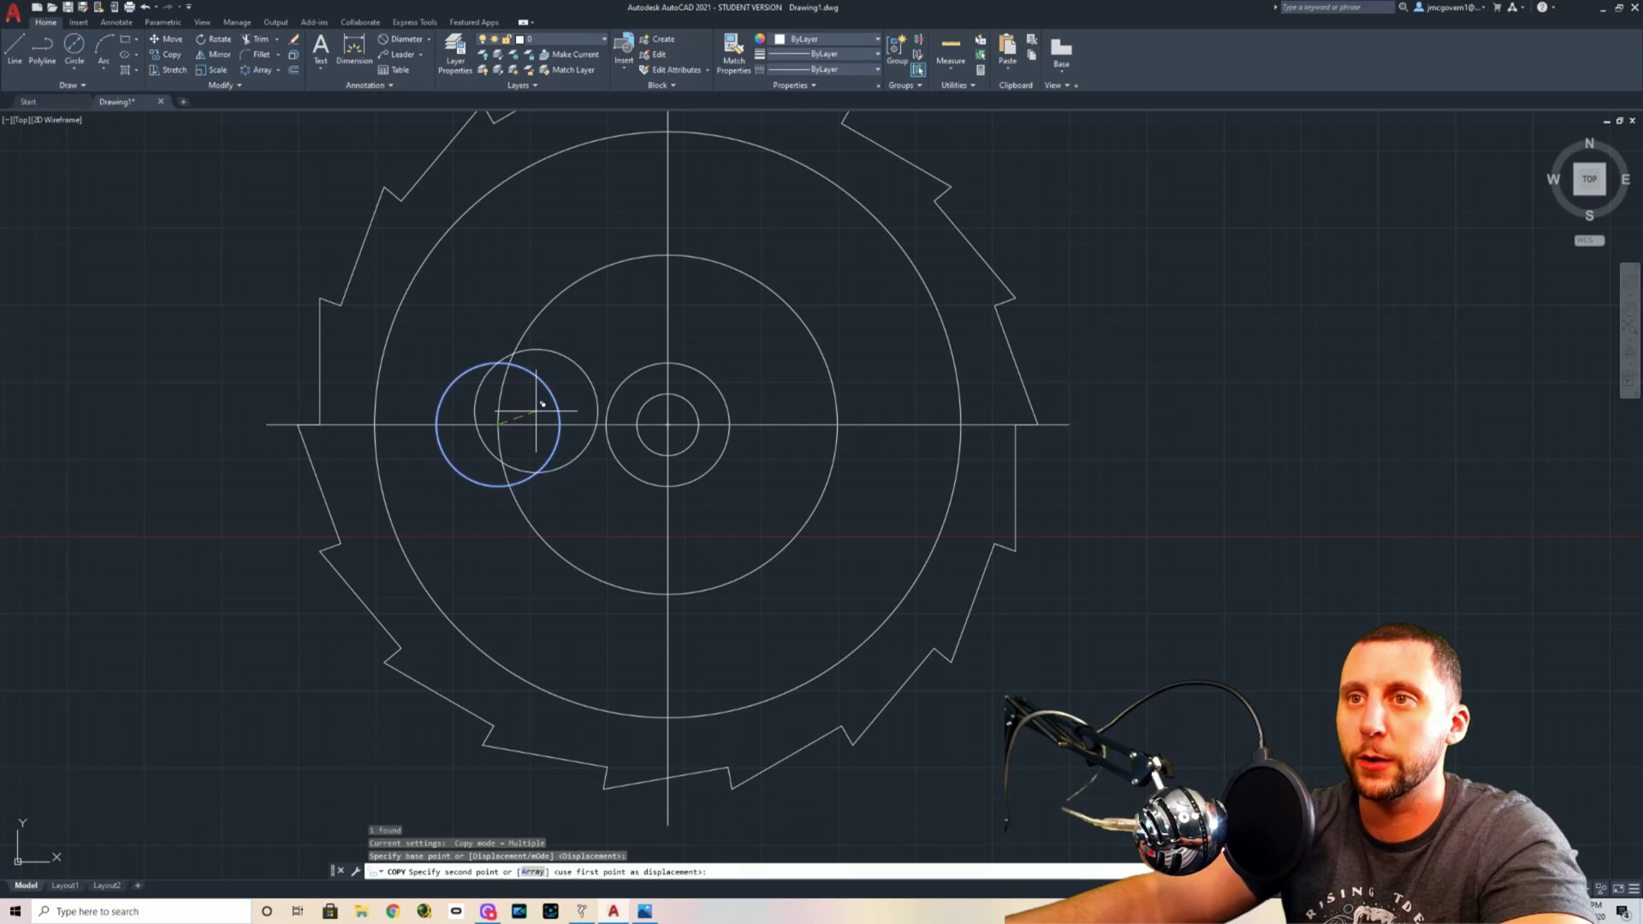
pyautogui.click(667, 254)
pyautogui.click(837, 424)
pyautogui.click(673, 588)
pyautogui.press('Escape')
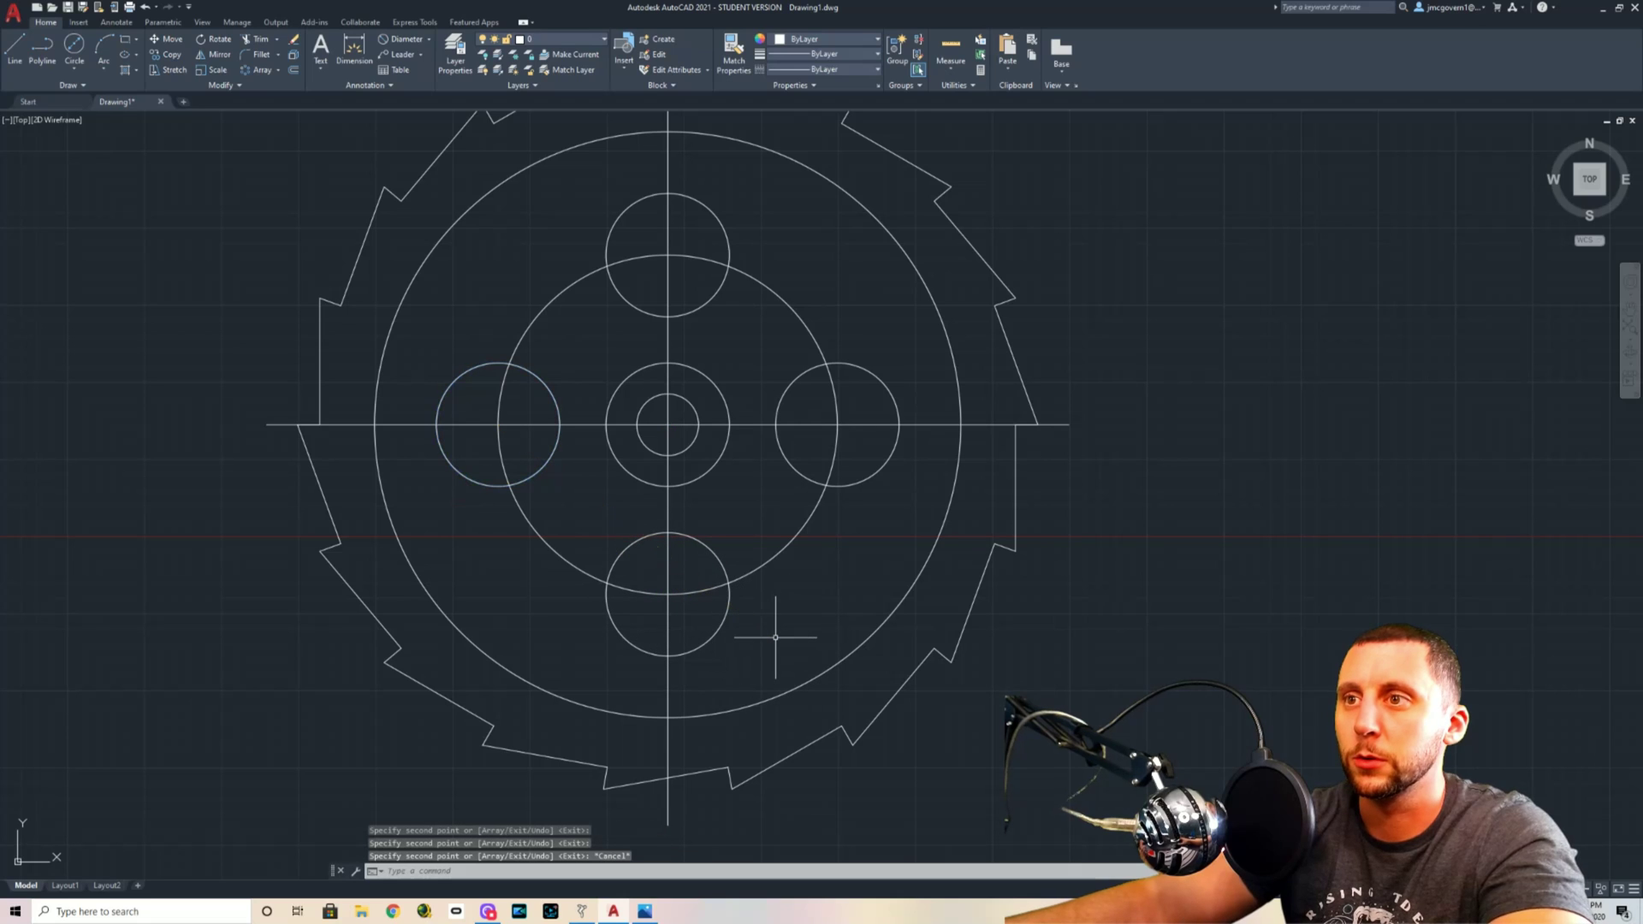
# Set the lineweight of all tooth segments, the 47.5-radius circle, both hub circles and the four holes to 0.70 mm.
pyautogui.hotkey('alt', 'Tab')
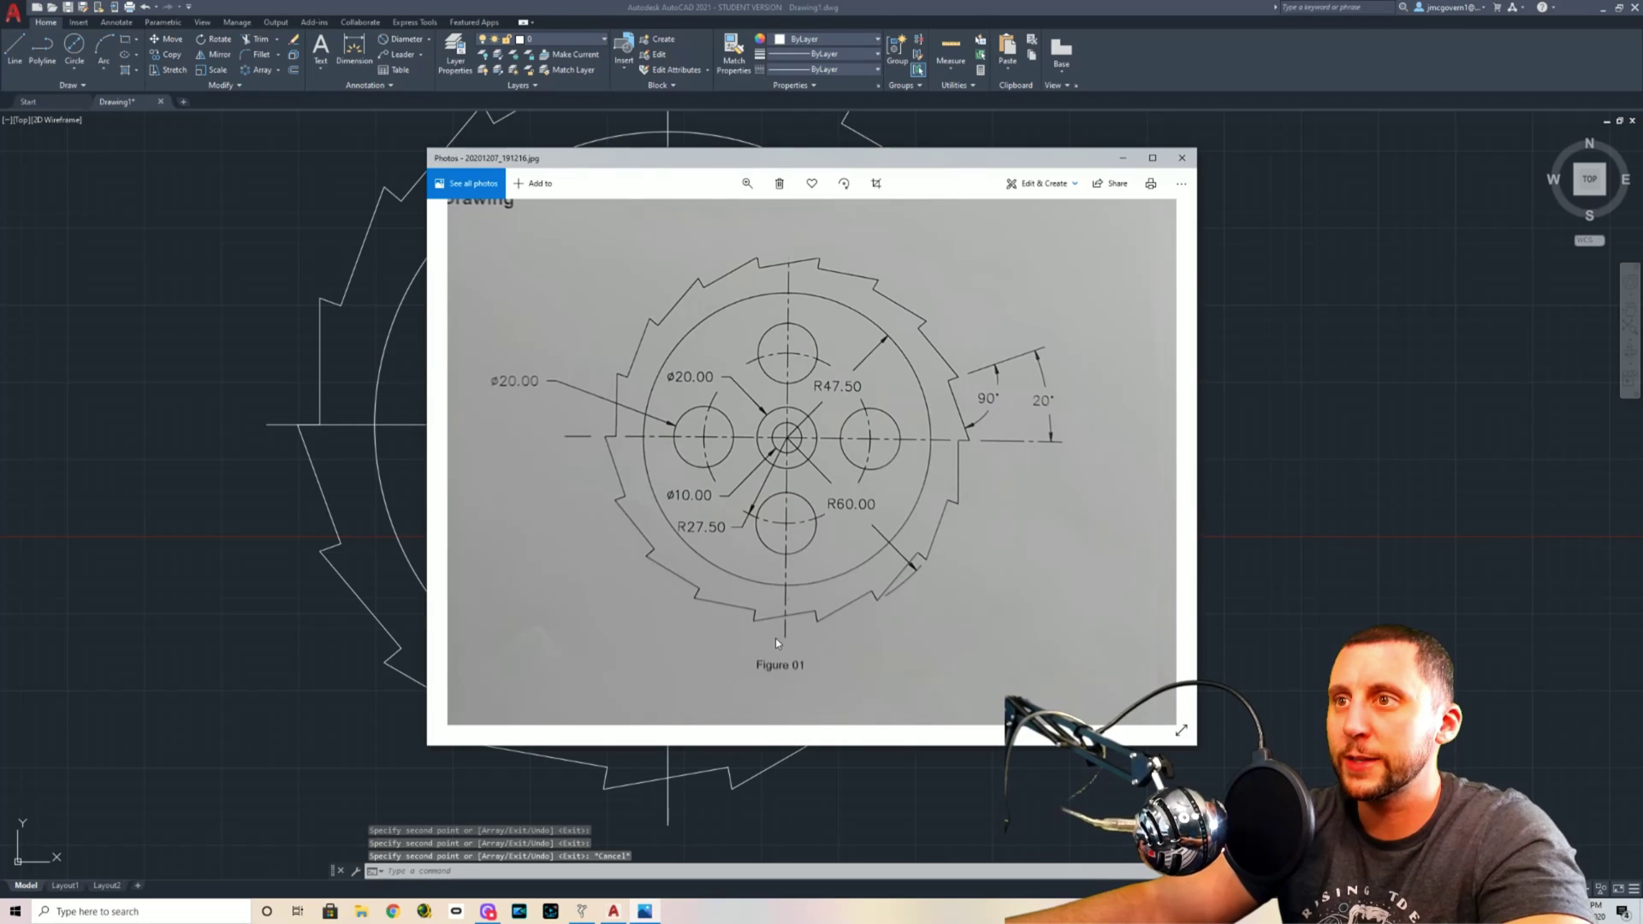
pyautogui.hotkey('alt', 'Tab')
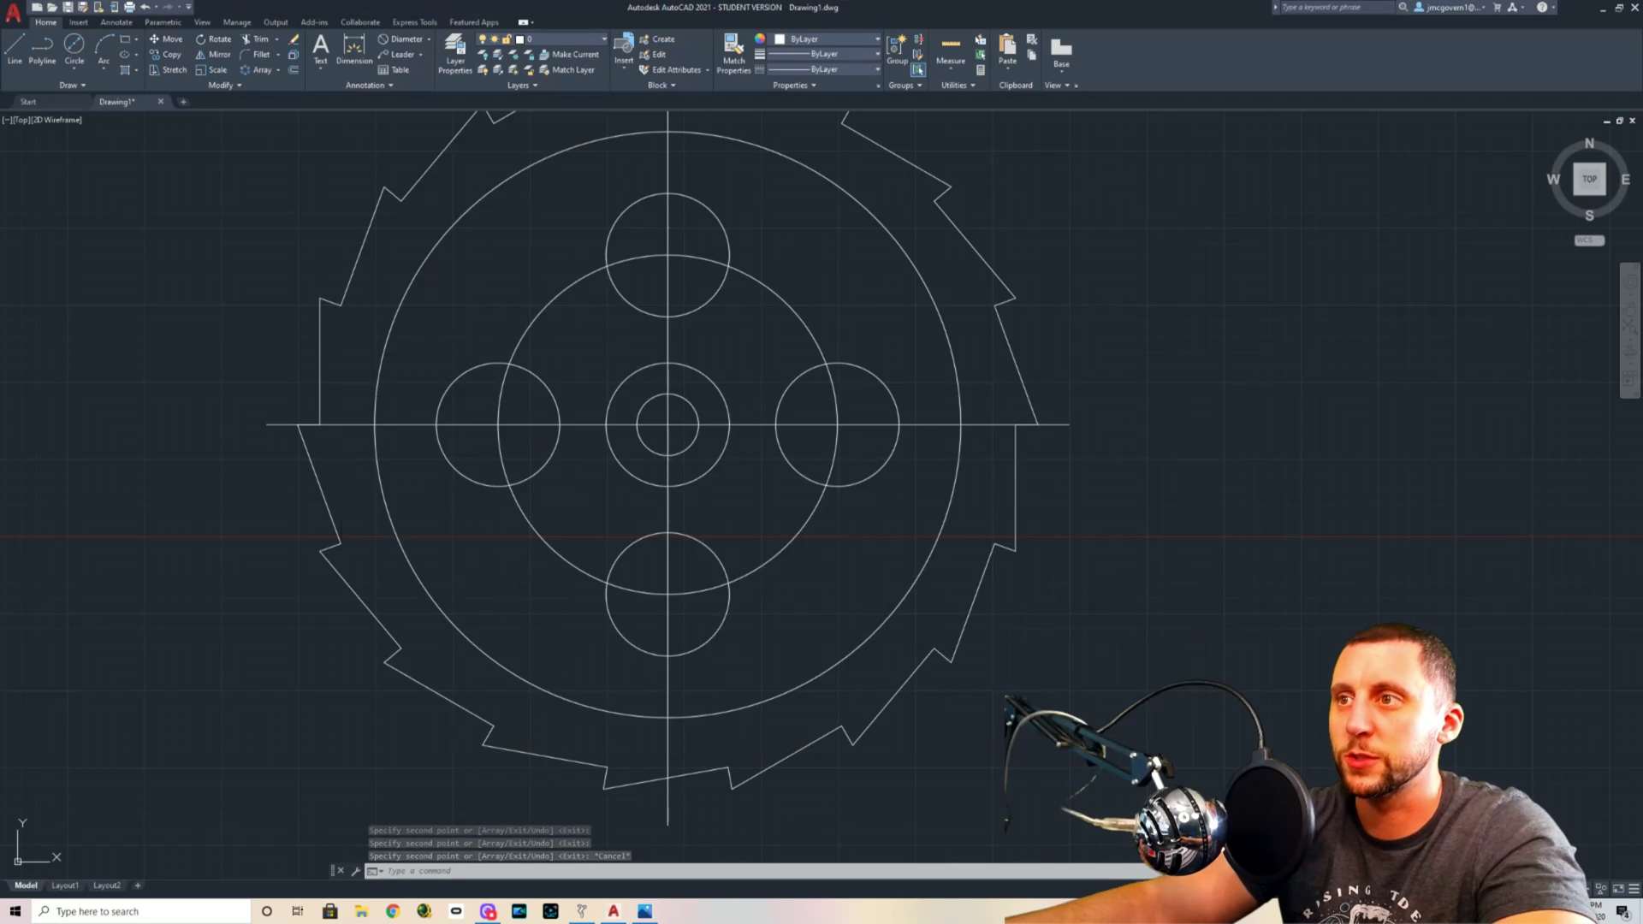
pyautogui.press('Escape')
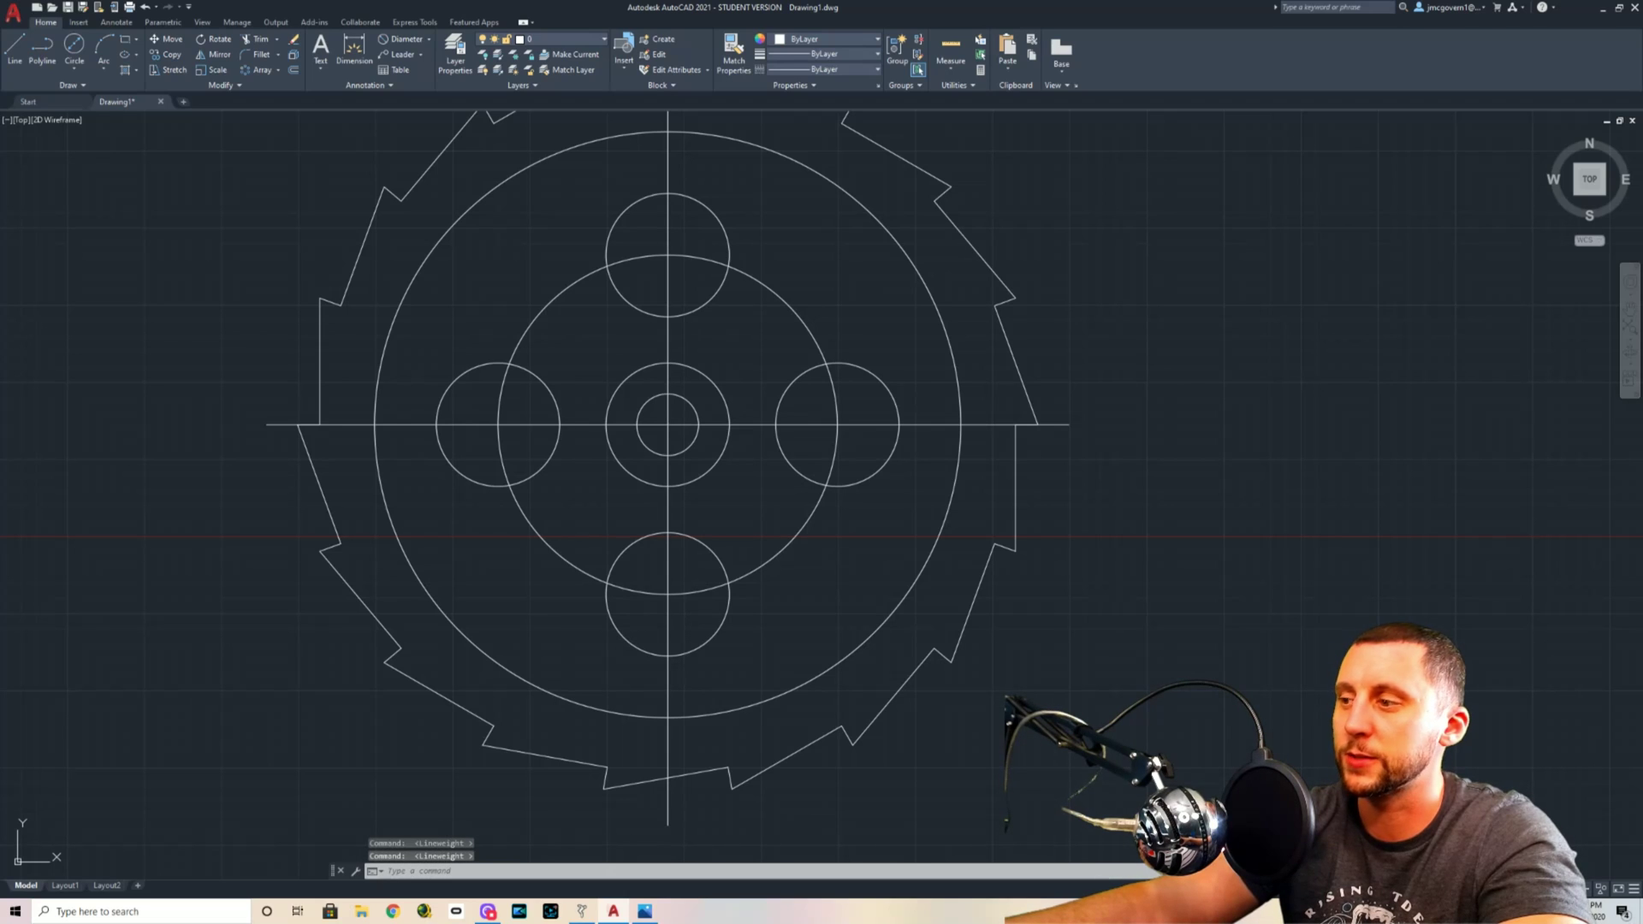
pyautogui.moveTo(1039, 529)
pyautogui.mouseDown()
pyautogui.moveTo(997, 565)
pyautogui.moveTo(959, 659)
pyautogui.moveTo(914, 680)
pyautogui.moveTo(884, 755)
pyautogui.moveTo(859, 733)
pyautogui.moveTo(762, 775)
pyautogui.moveTo(629, 775)
pyautogui.moveTo(505, 719)
pyautogui.moveTo(452, 739)
pyautogui.moveTo(338, 548)
pyautogui.moveTo(302, 556)
pyautogui.mouseUp()
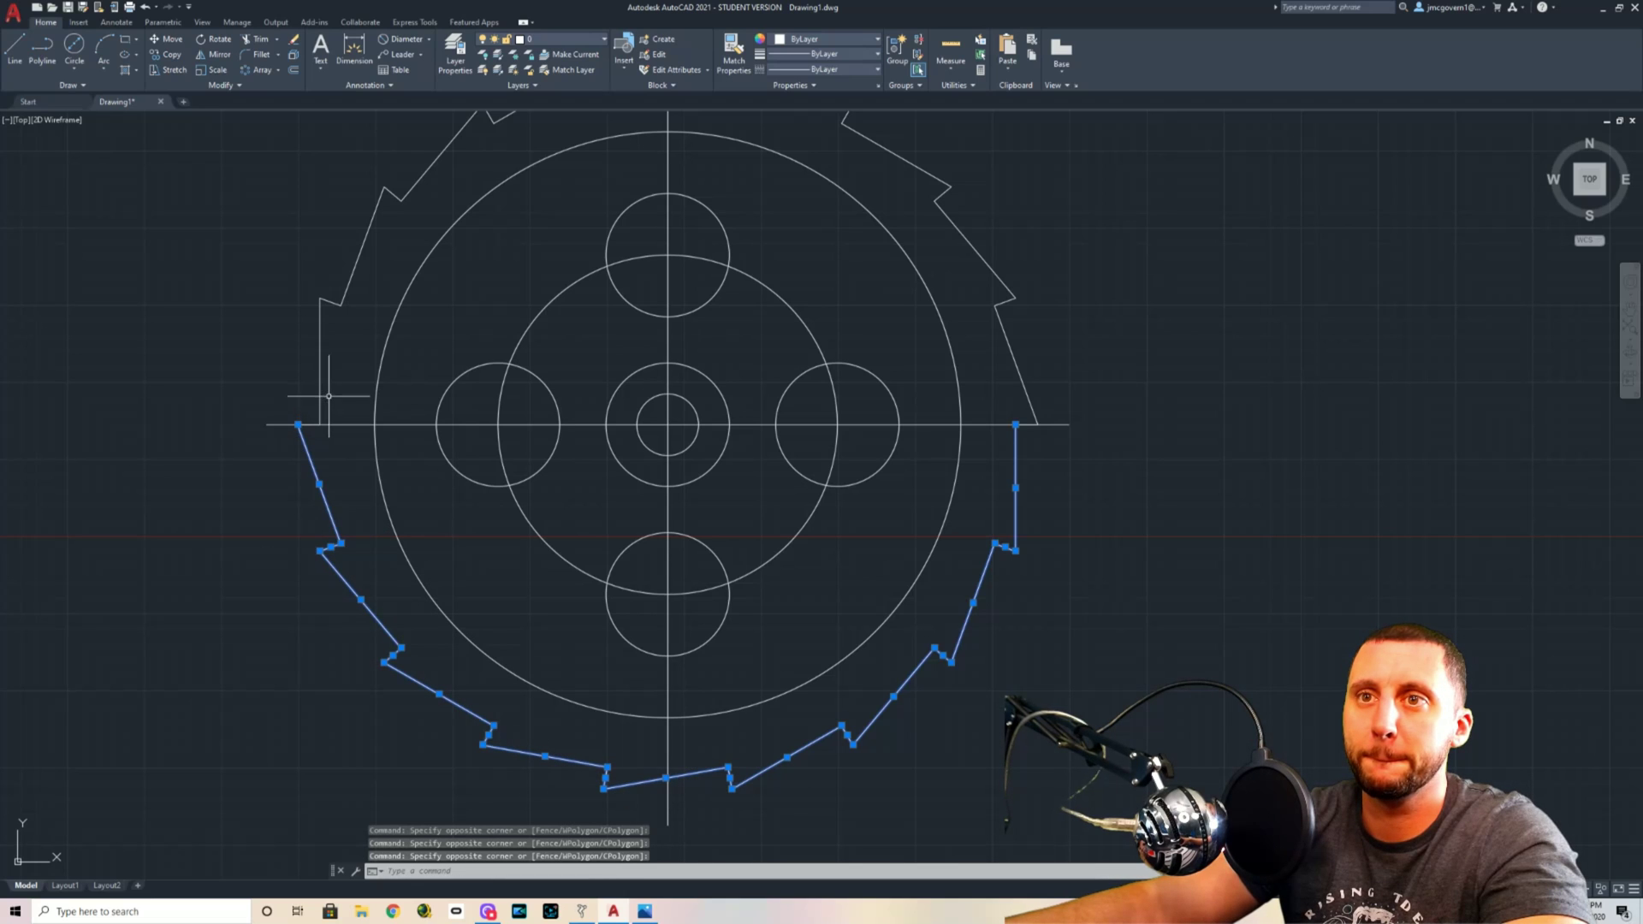
pyautogui.scroll(4, 307, 435)
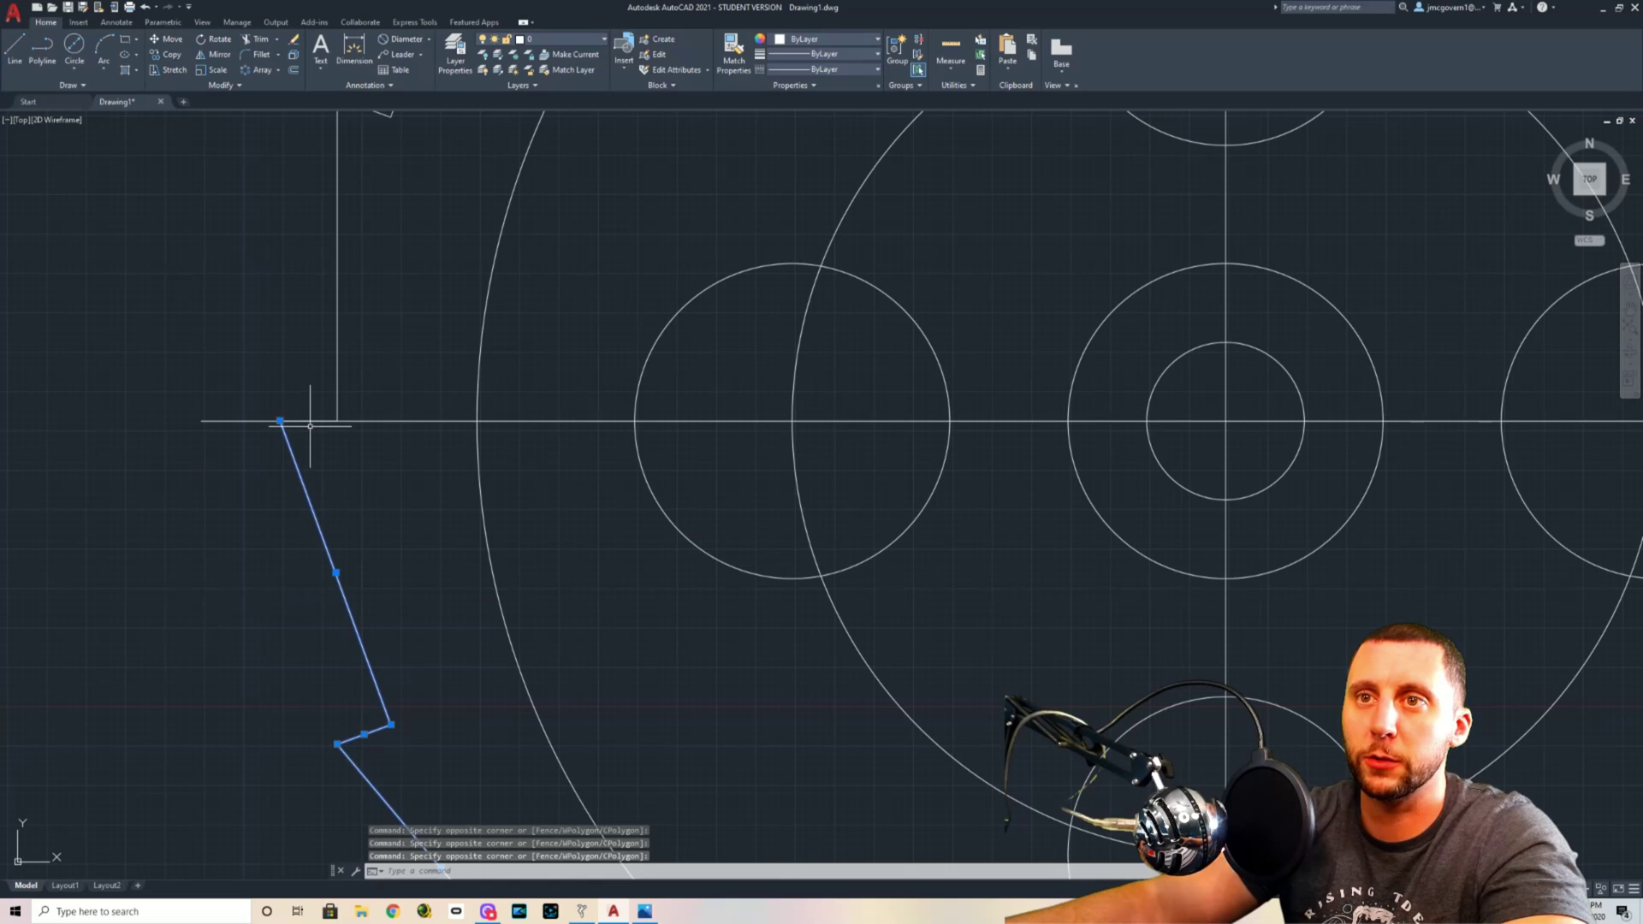
pyautogui.click(357, 390)
pyautogui.click(284, 439)
pyautogui.click(249, 394)
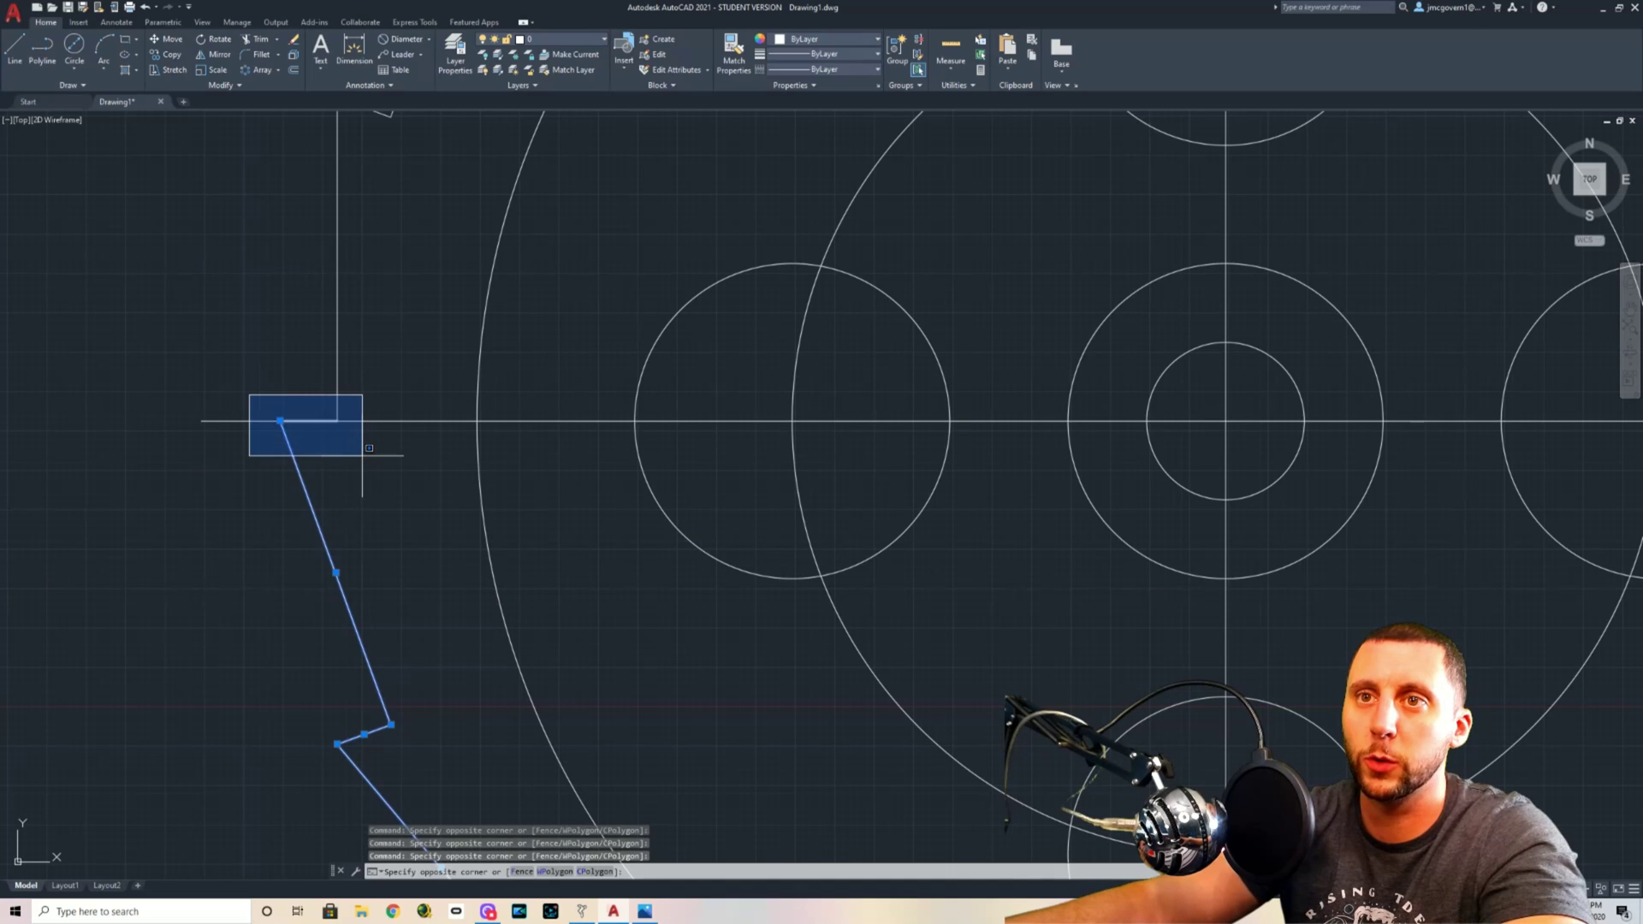
pyautogui.click(362, 455)
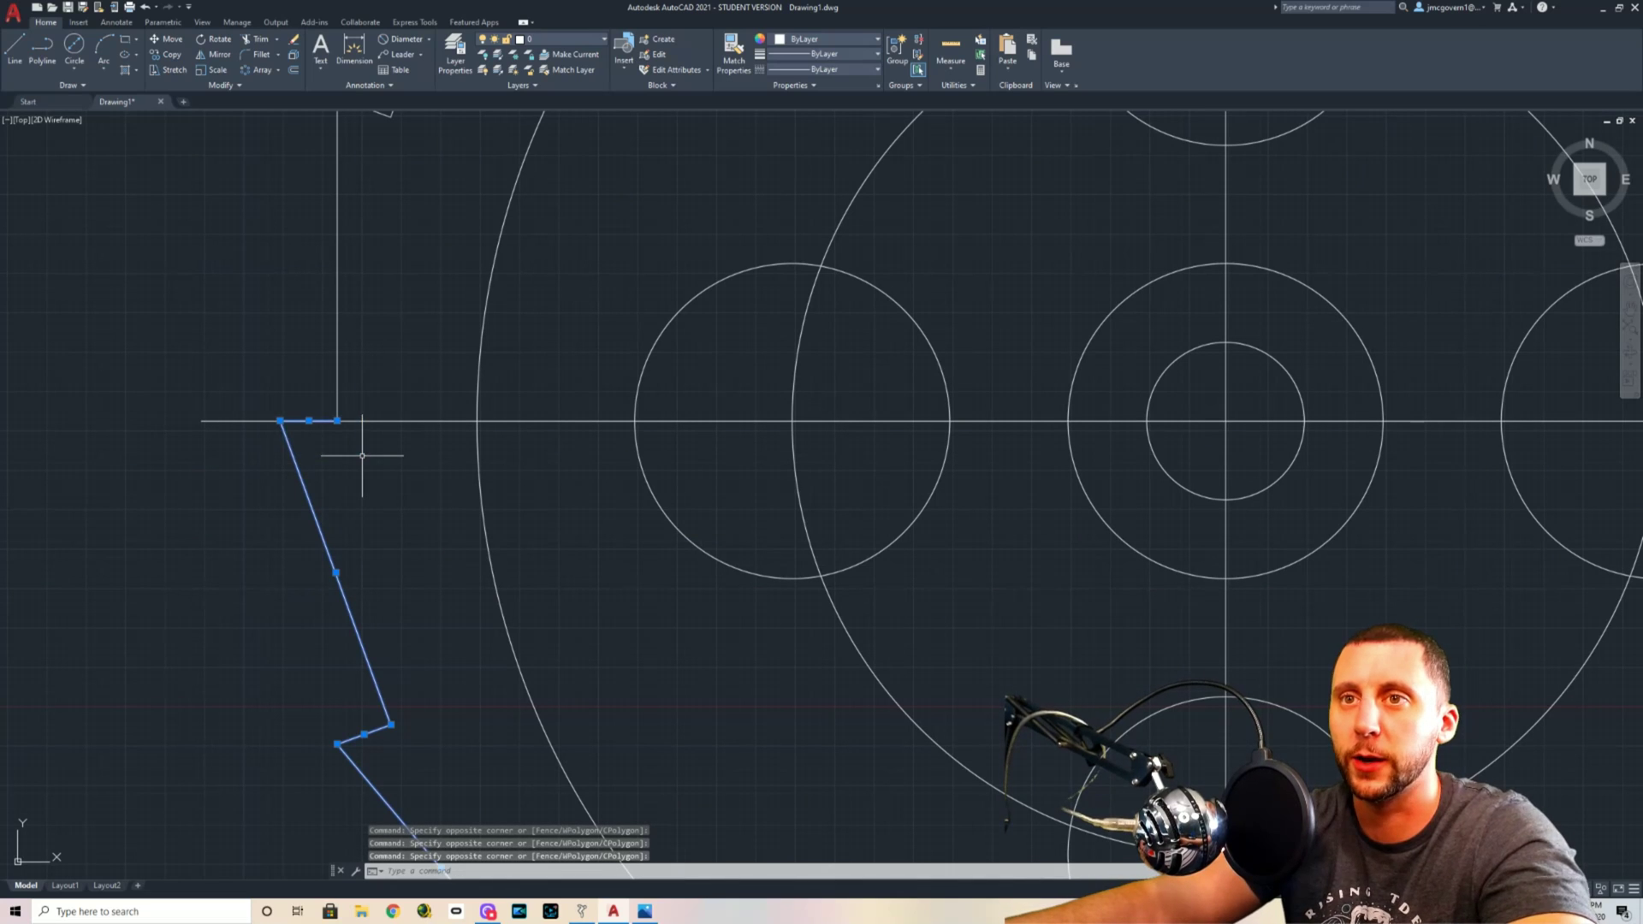
pyautogui.click(209, 344)
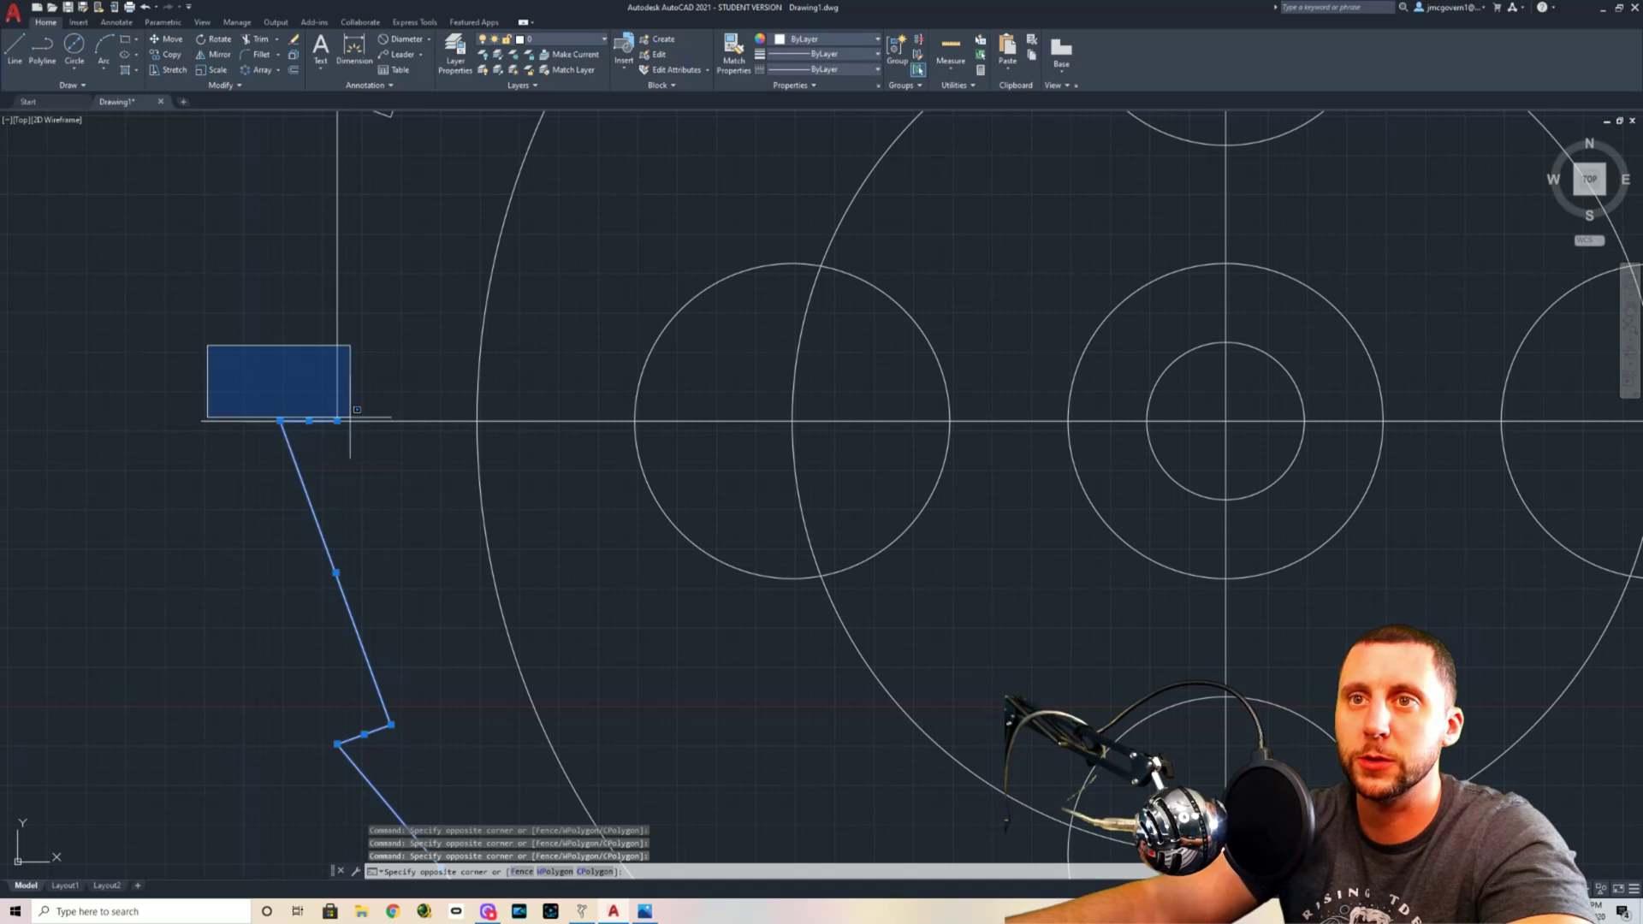
pyautogui.click(354, 419)
pyautogui.scroll(-6, 331, 346)
pyautogui.click(321, 440)
pyautogui.click(403, 308)
pyautogui.click(416, 313)
pyautogui.click(449, 272)
pyautogui.click(445, 264)
pyautogui.click(506, 243)
pyautogui.click(512, 220)
pyautogui.click(535, 232)
pyautogui.click(625, 258)
pyautogui.click(683, 207)
pyautogui.click(734, 307)
pyautogui.click(675, 257)
pyautogui.click(723, 287)
pyautogui.click(781, 347)
pyautogui.click(813, 353)
pyautogui.click(772, 403)
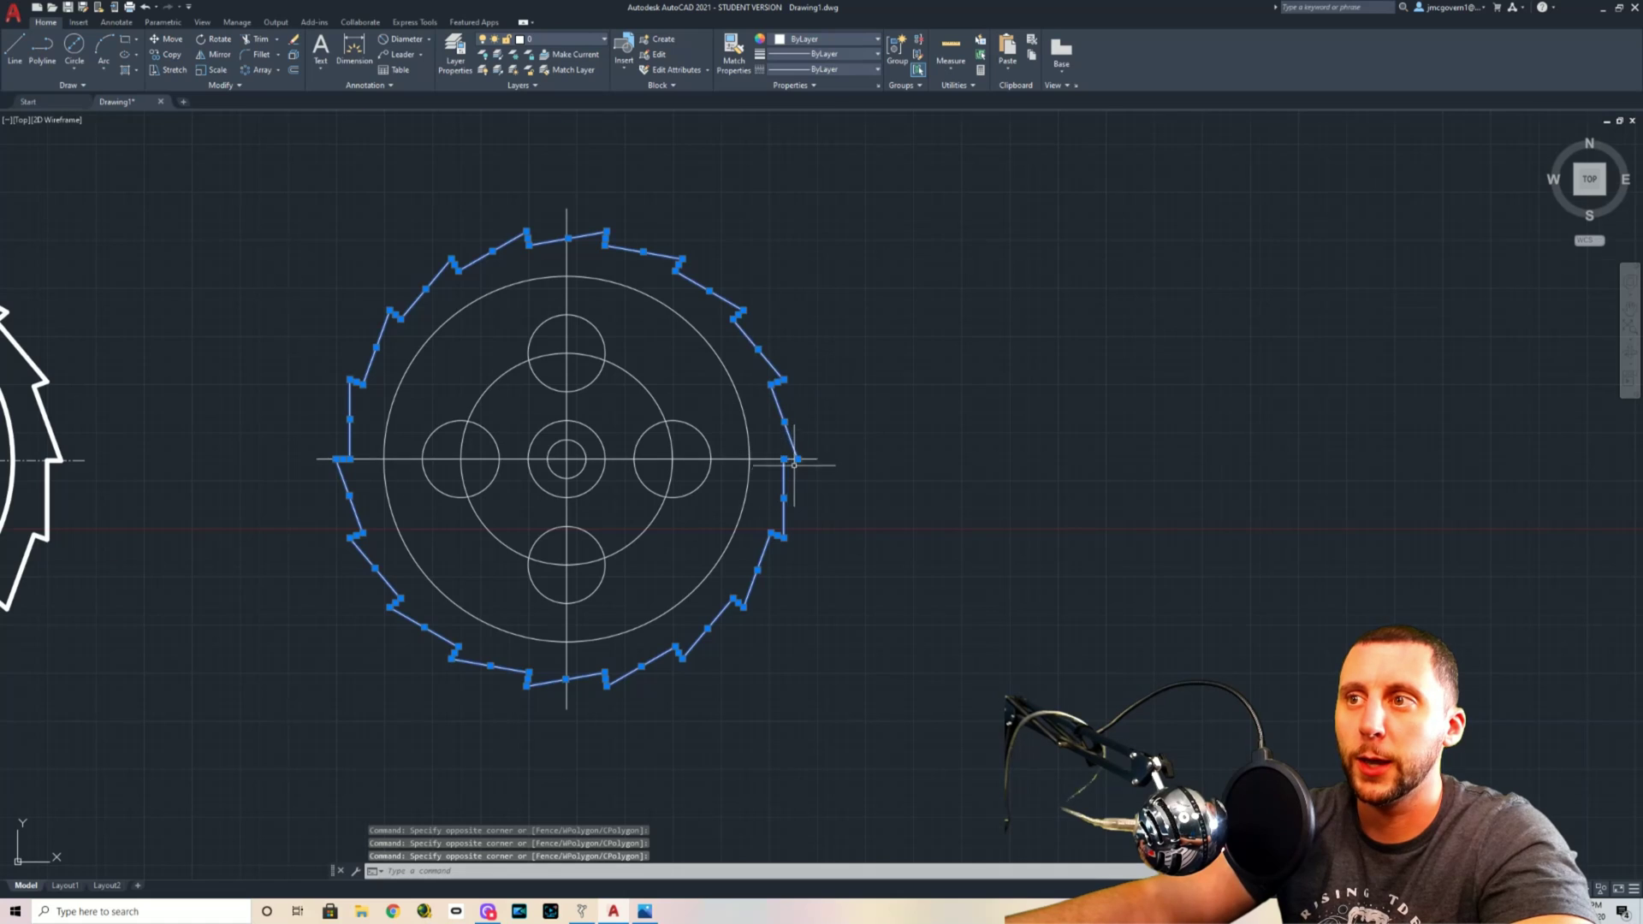
pyautogui.scroll(5, 794, 464)
pyautogui.click(701, 414)
pyautogui.click(884, 506)
pyautogui.scroll(-7, 913, 534)
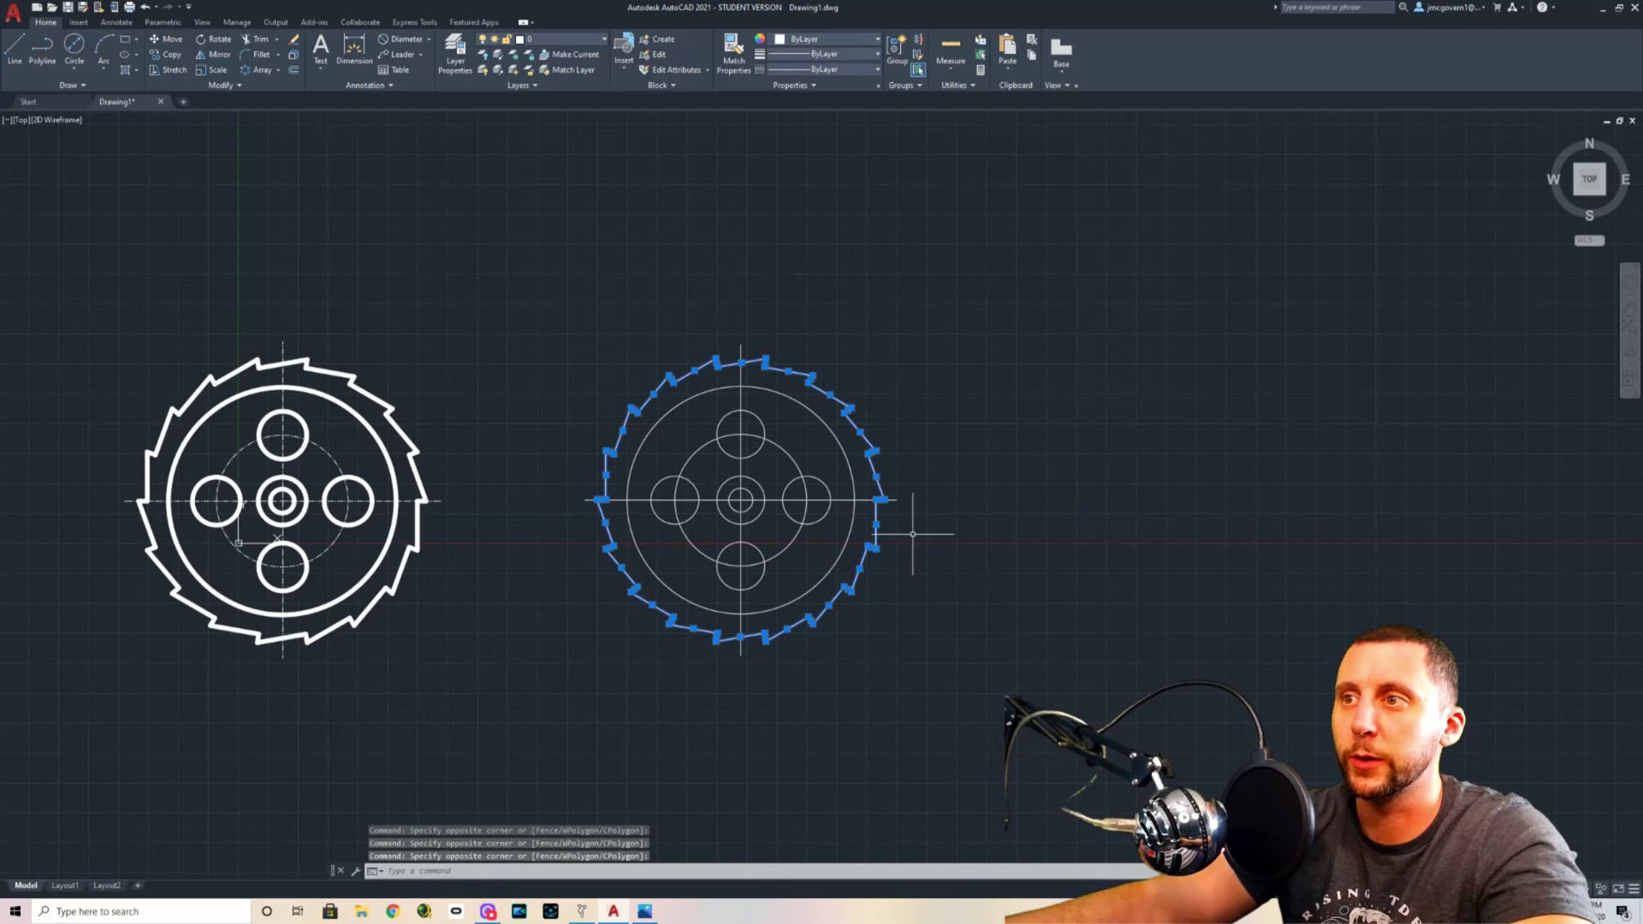
pyautogui.scroll(2, 843, 552)
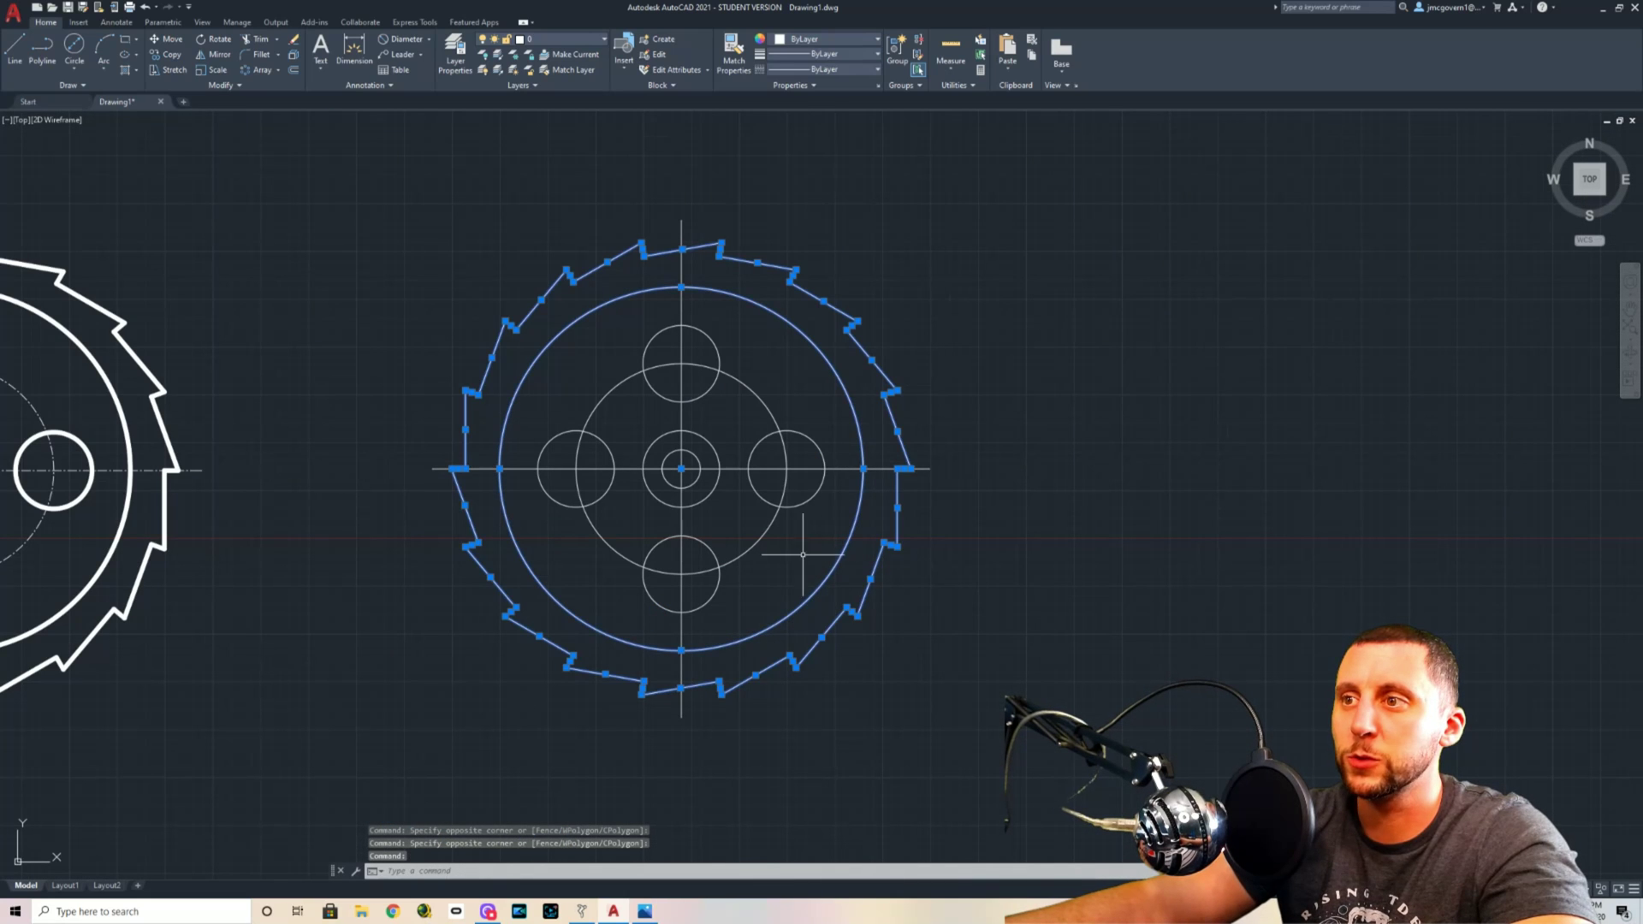
pyautogui.click(711, 496)
pyautogui.click(695, 482)
pyautogui.click(761, 483)
pyautogui.click(744, 489)
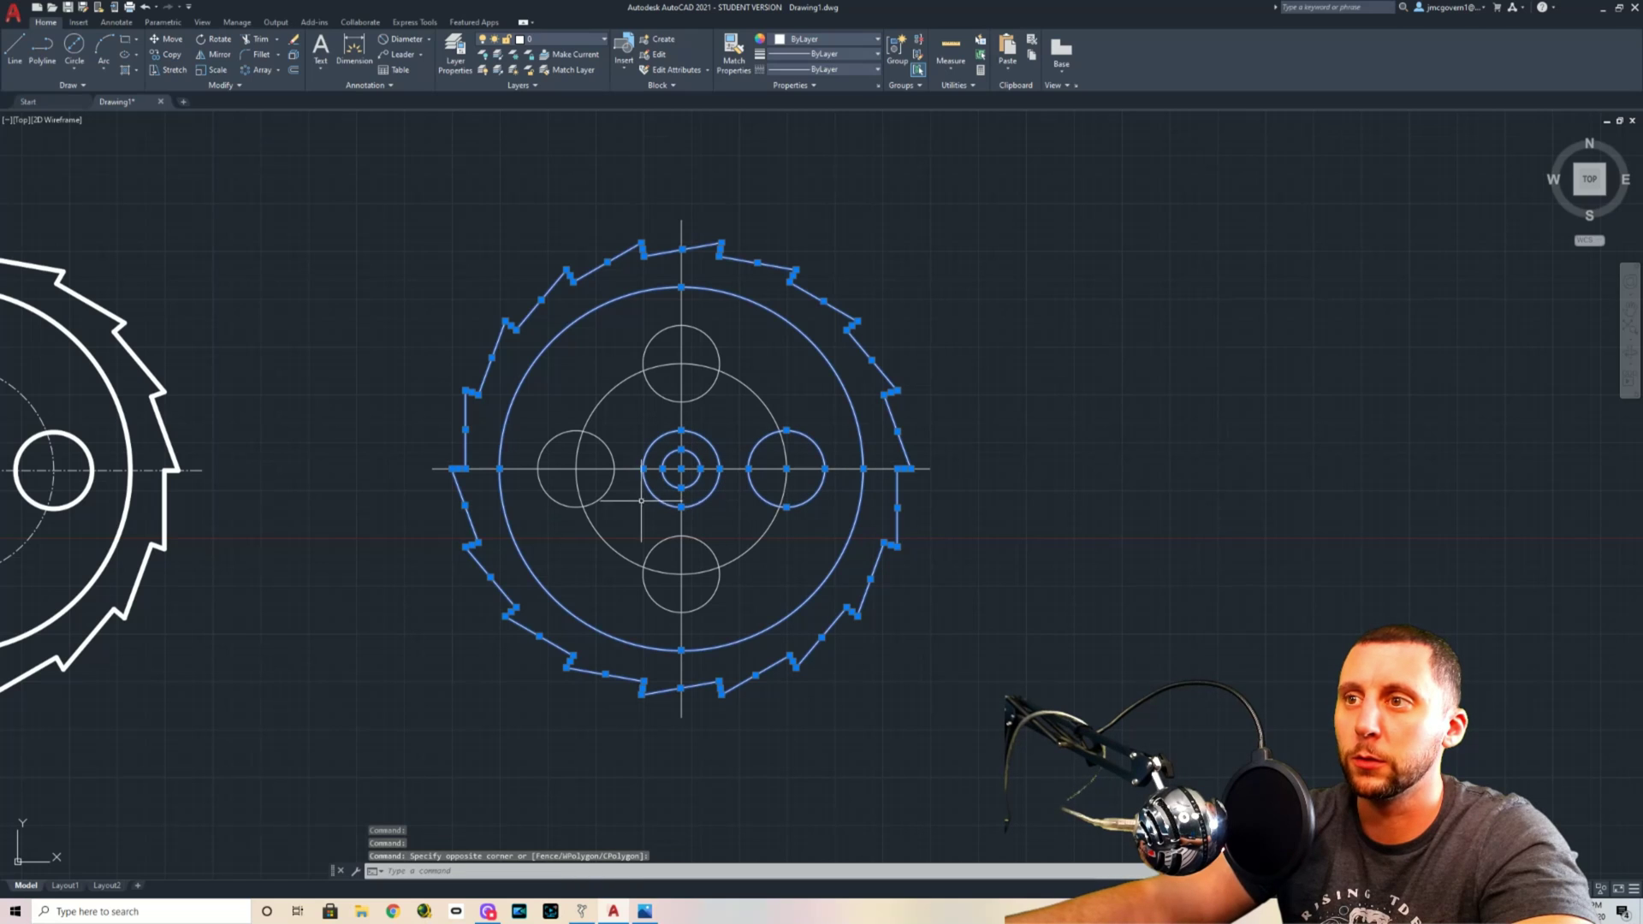
pyautogui.click(608, 494)
pyautogui.click(676, 400)
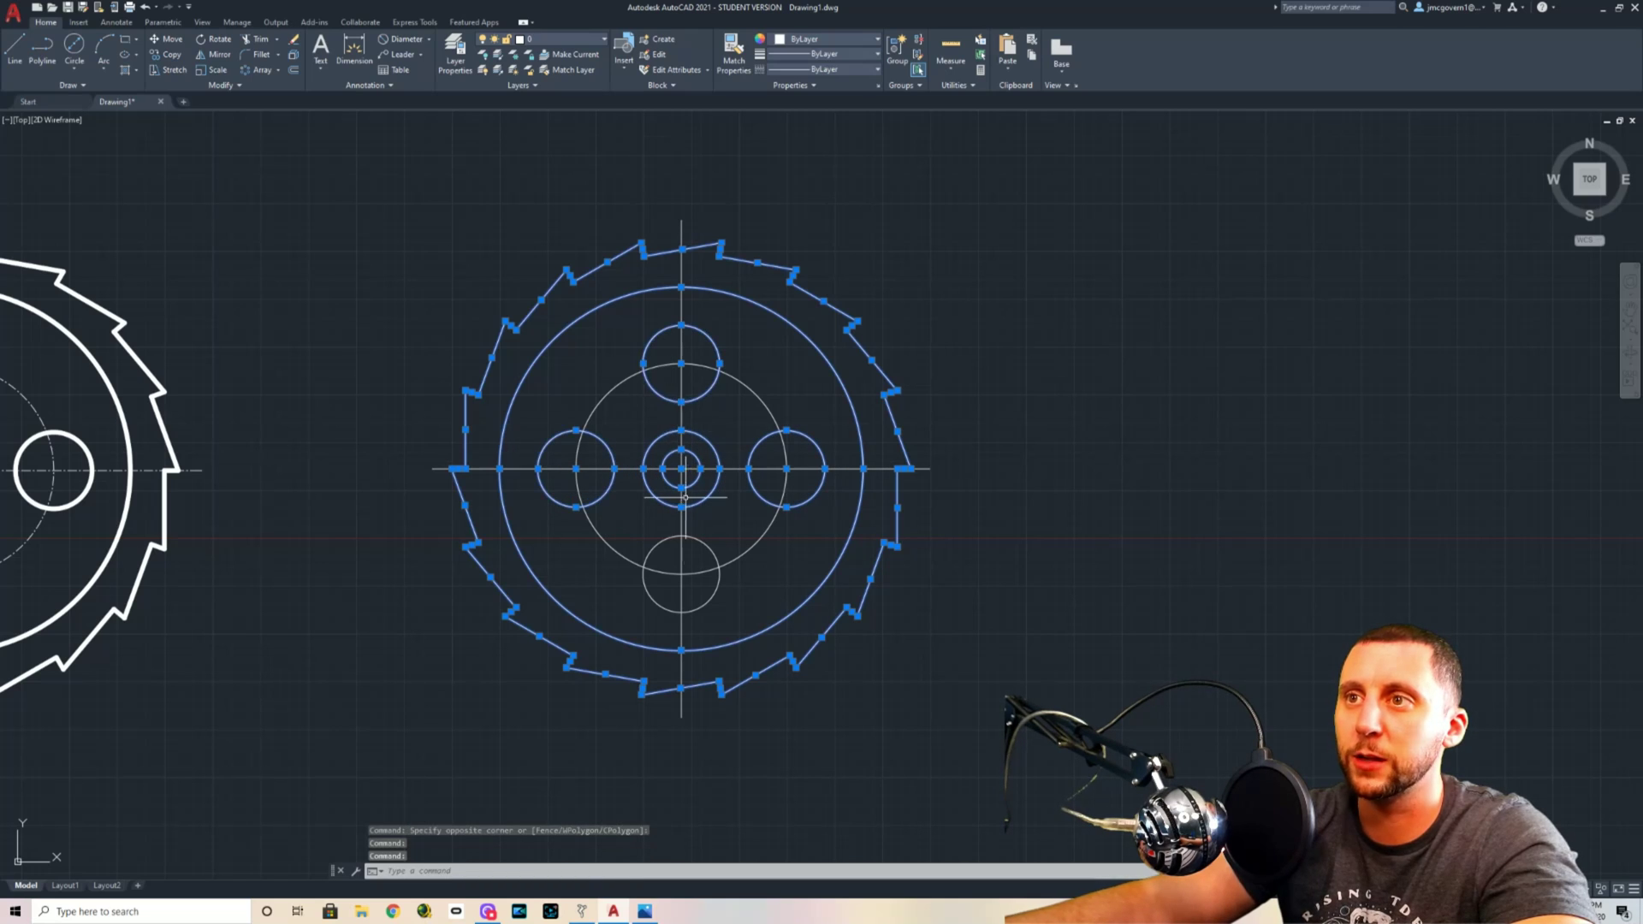
pyautogui.click(658, 545)
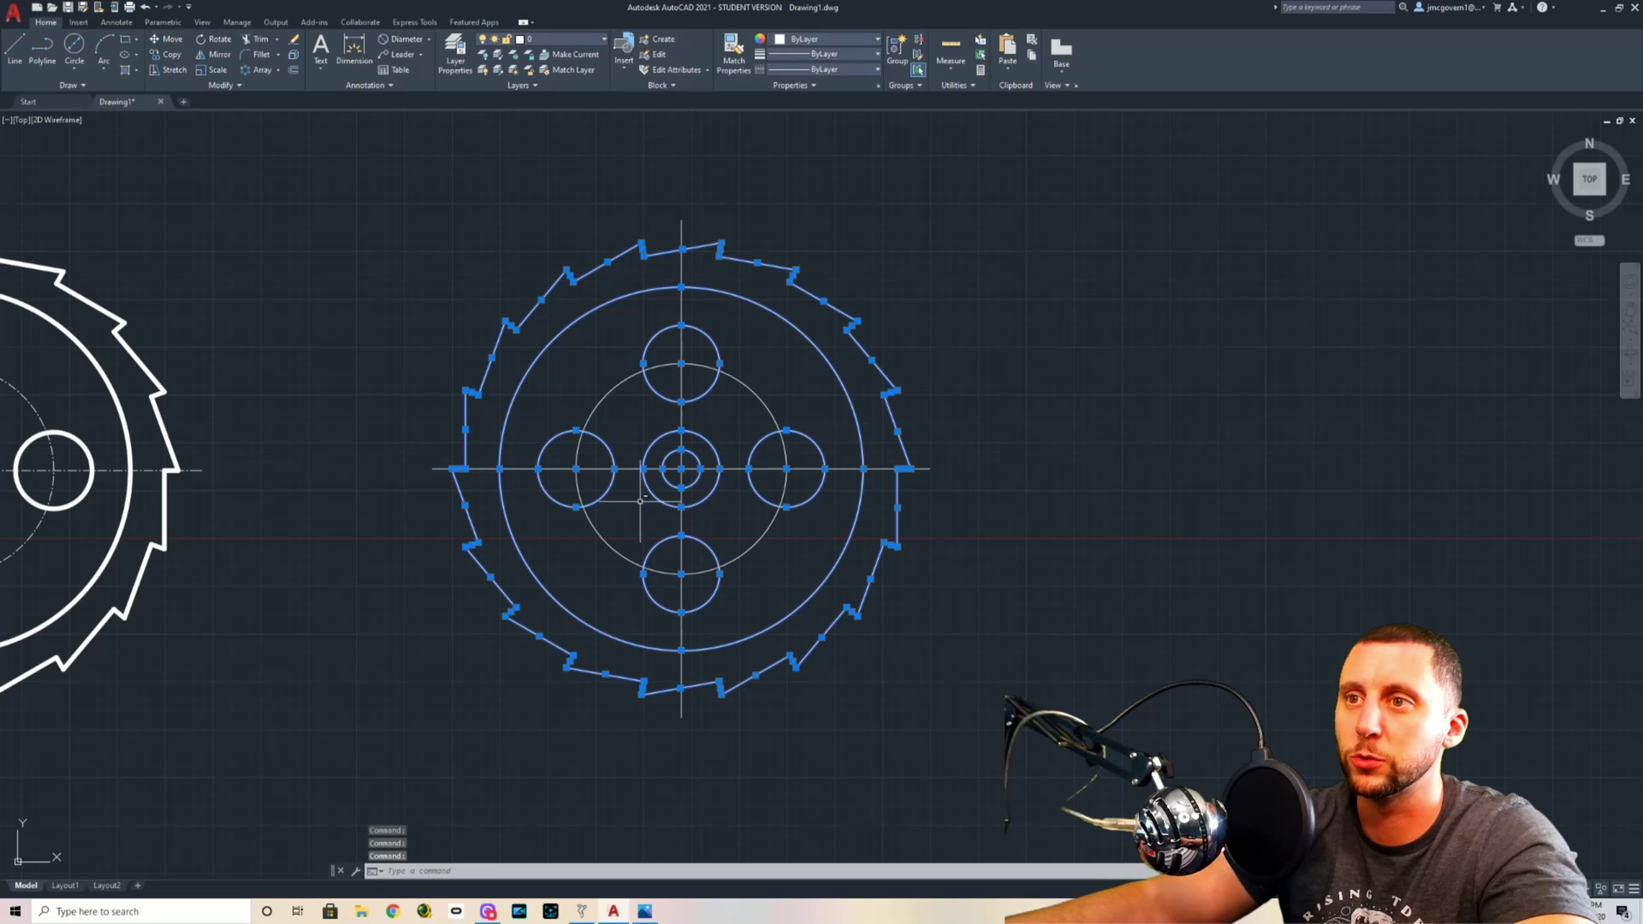
pyautogui.keyDown('shift'); pyautogui.click(608, 493); pyautogui.keyUp('shift')
pyautogui.click(610, 496)
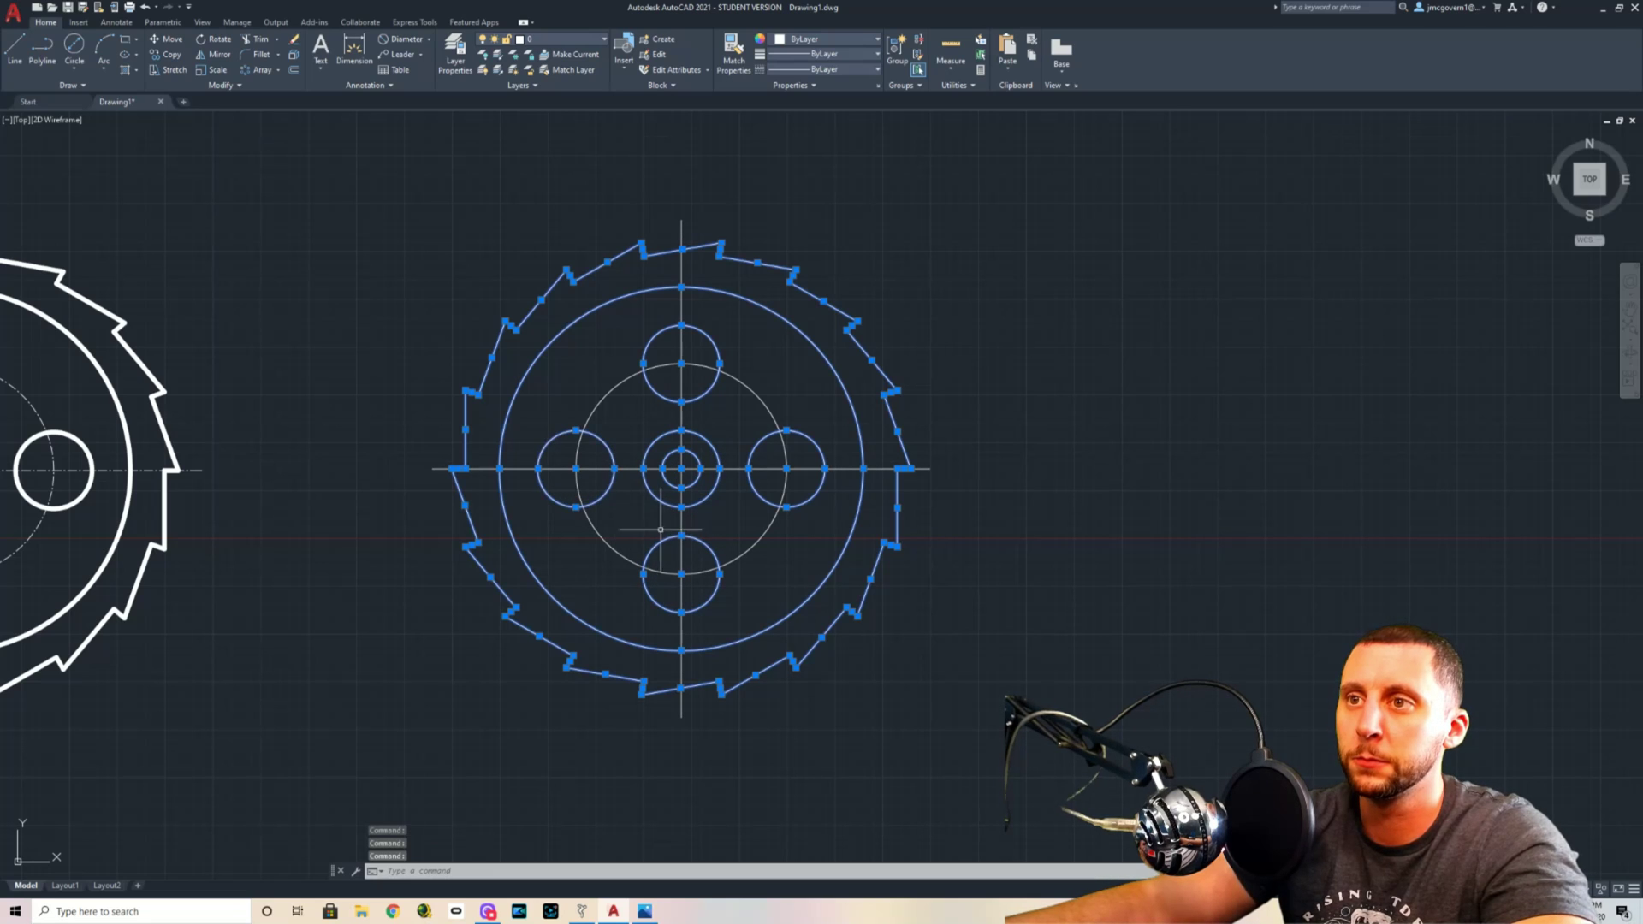
pyautogui.click(798, 56)
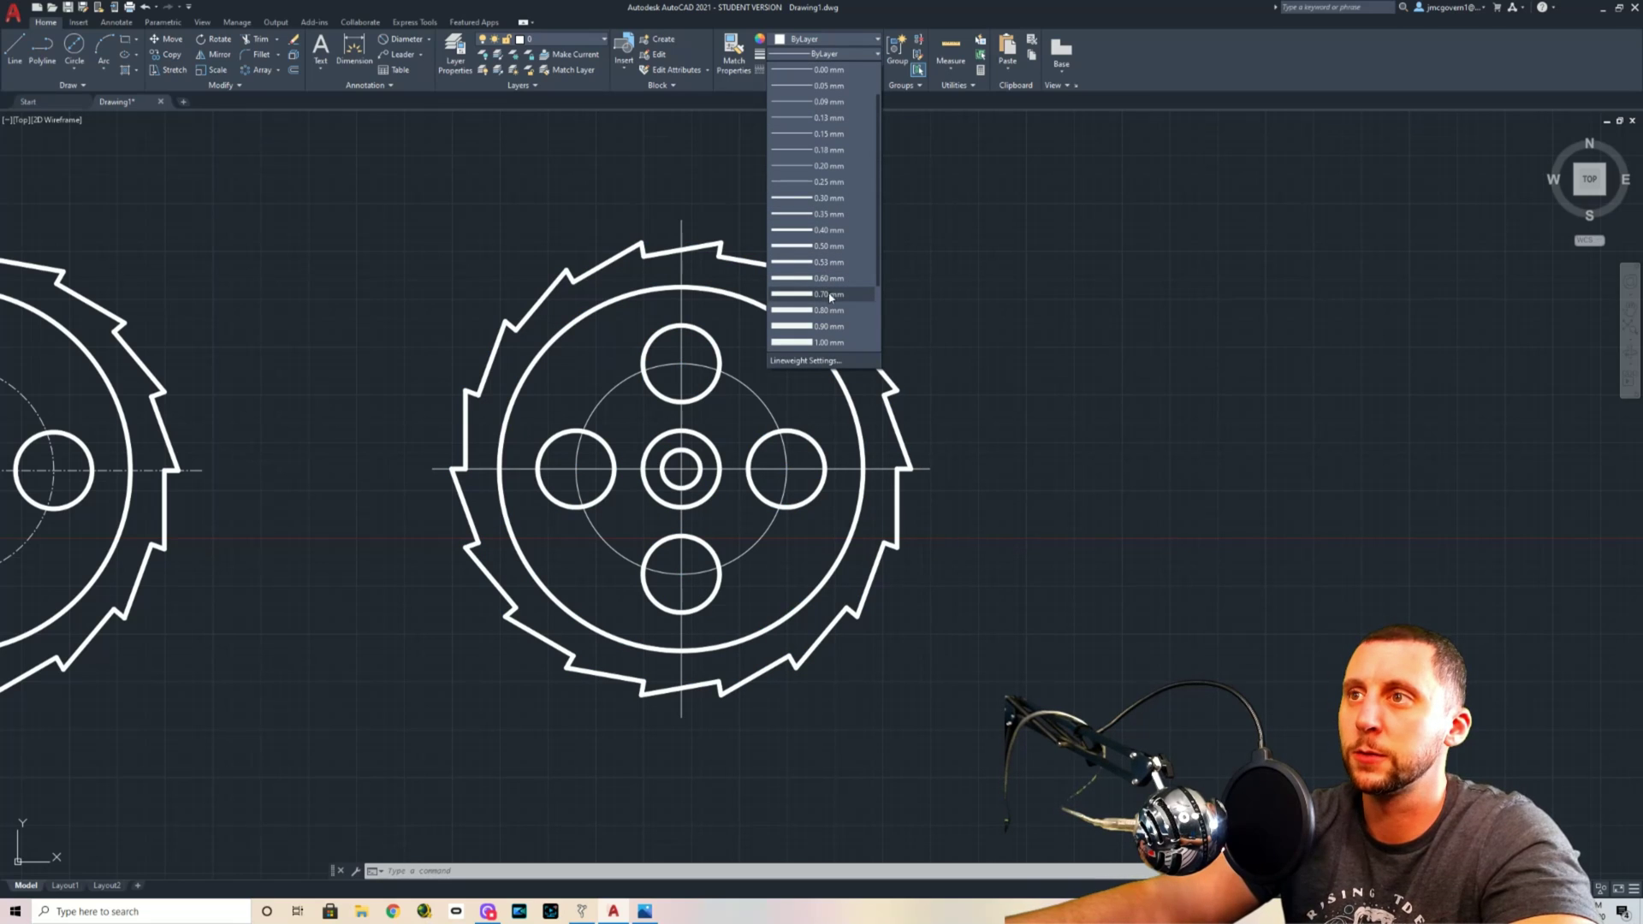
pyautogui.click(829, 294)
pyautogui.press('Escape')
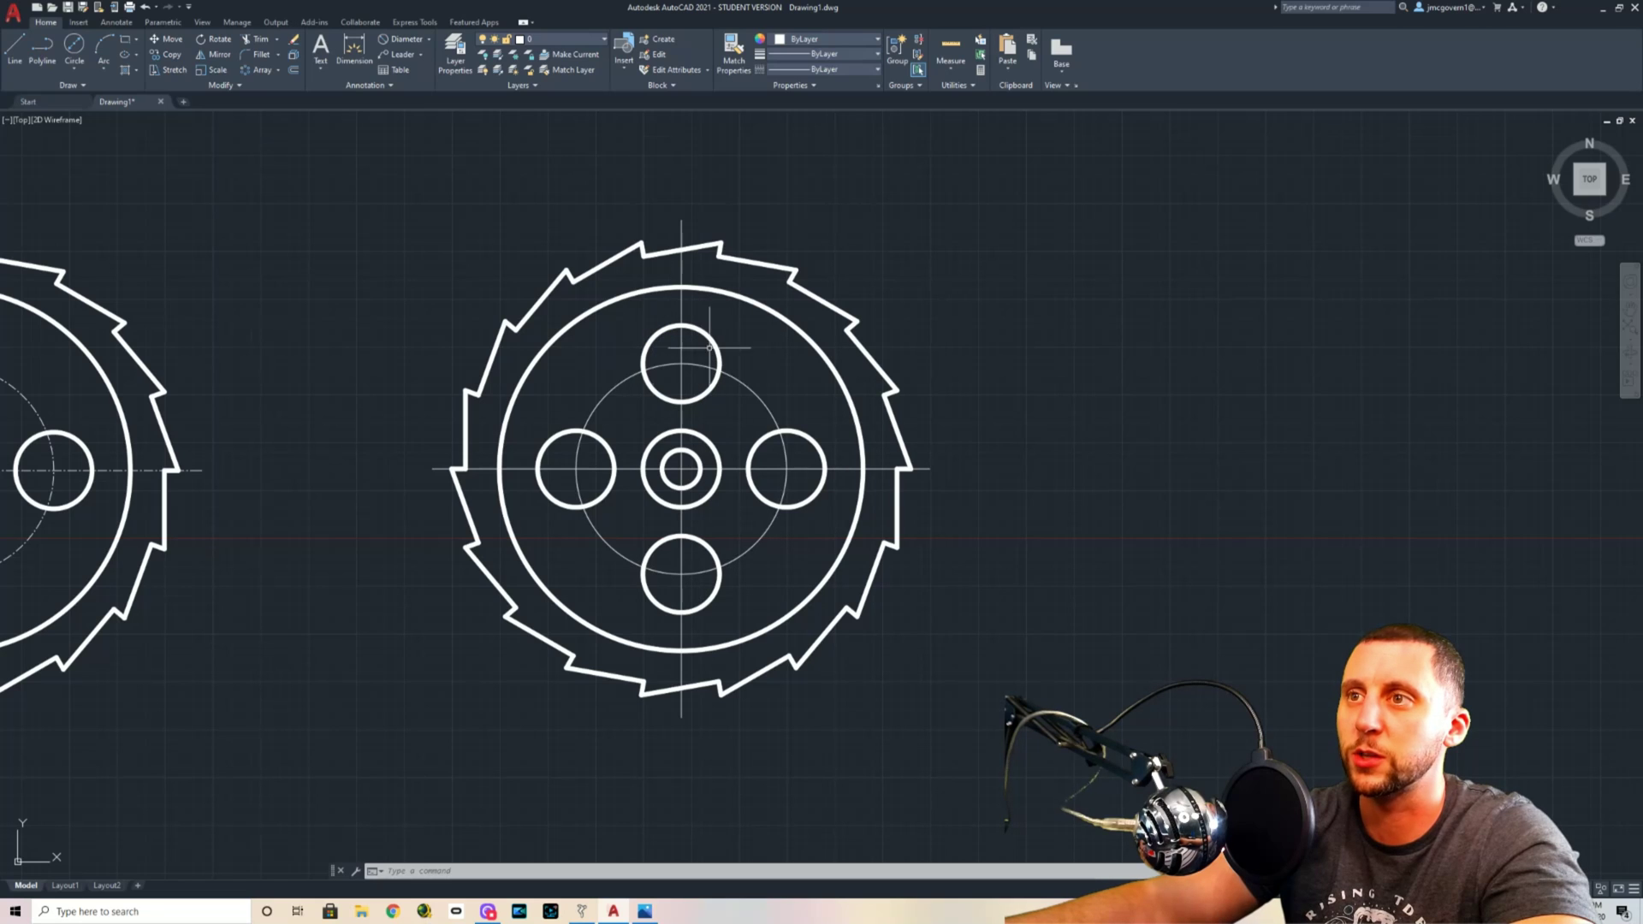
pyautogui.click(800, 69)
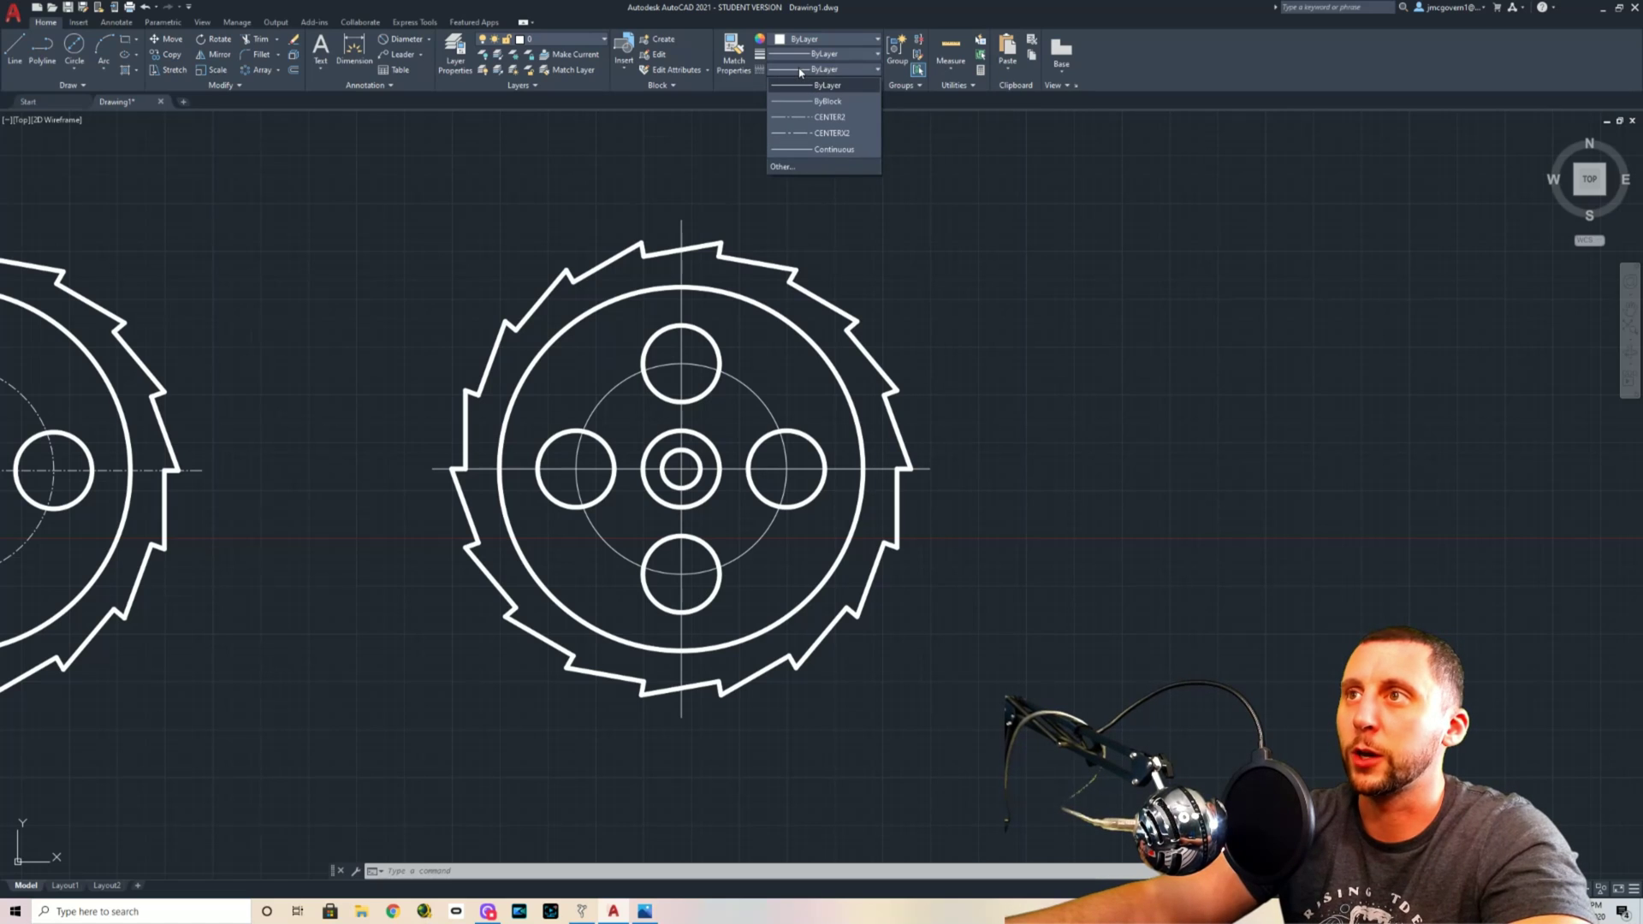
pyautogui.click(795, 170)
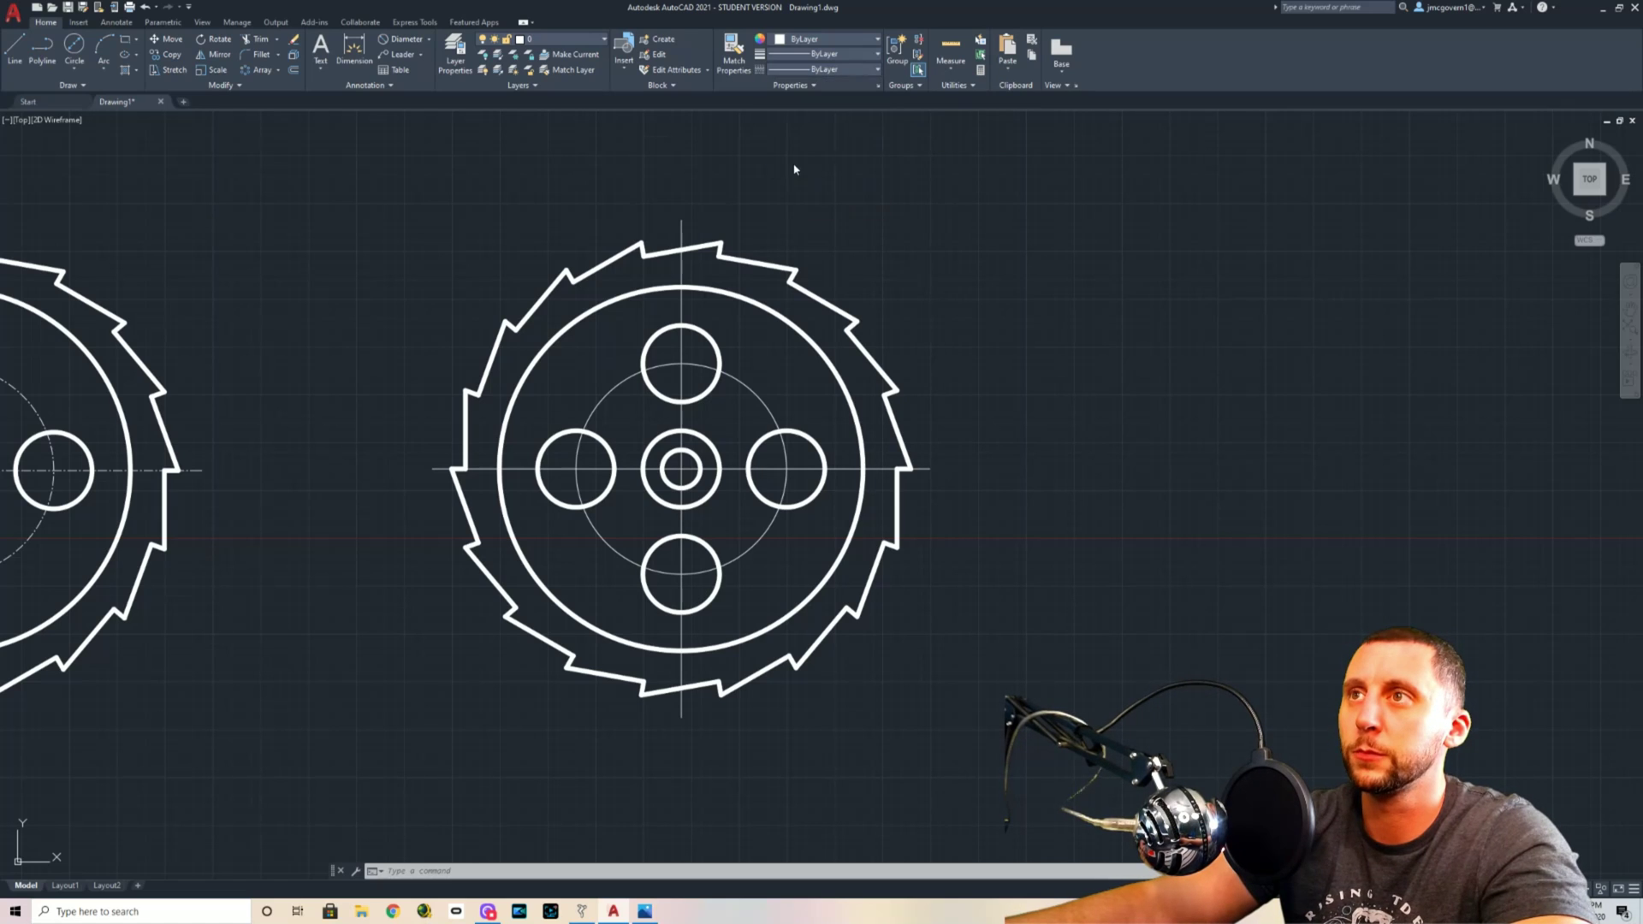
pyautogui.click(919, 347)
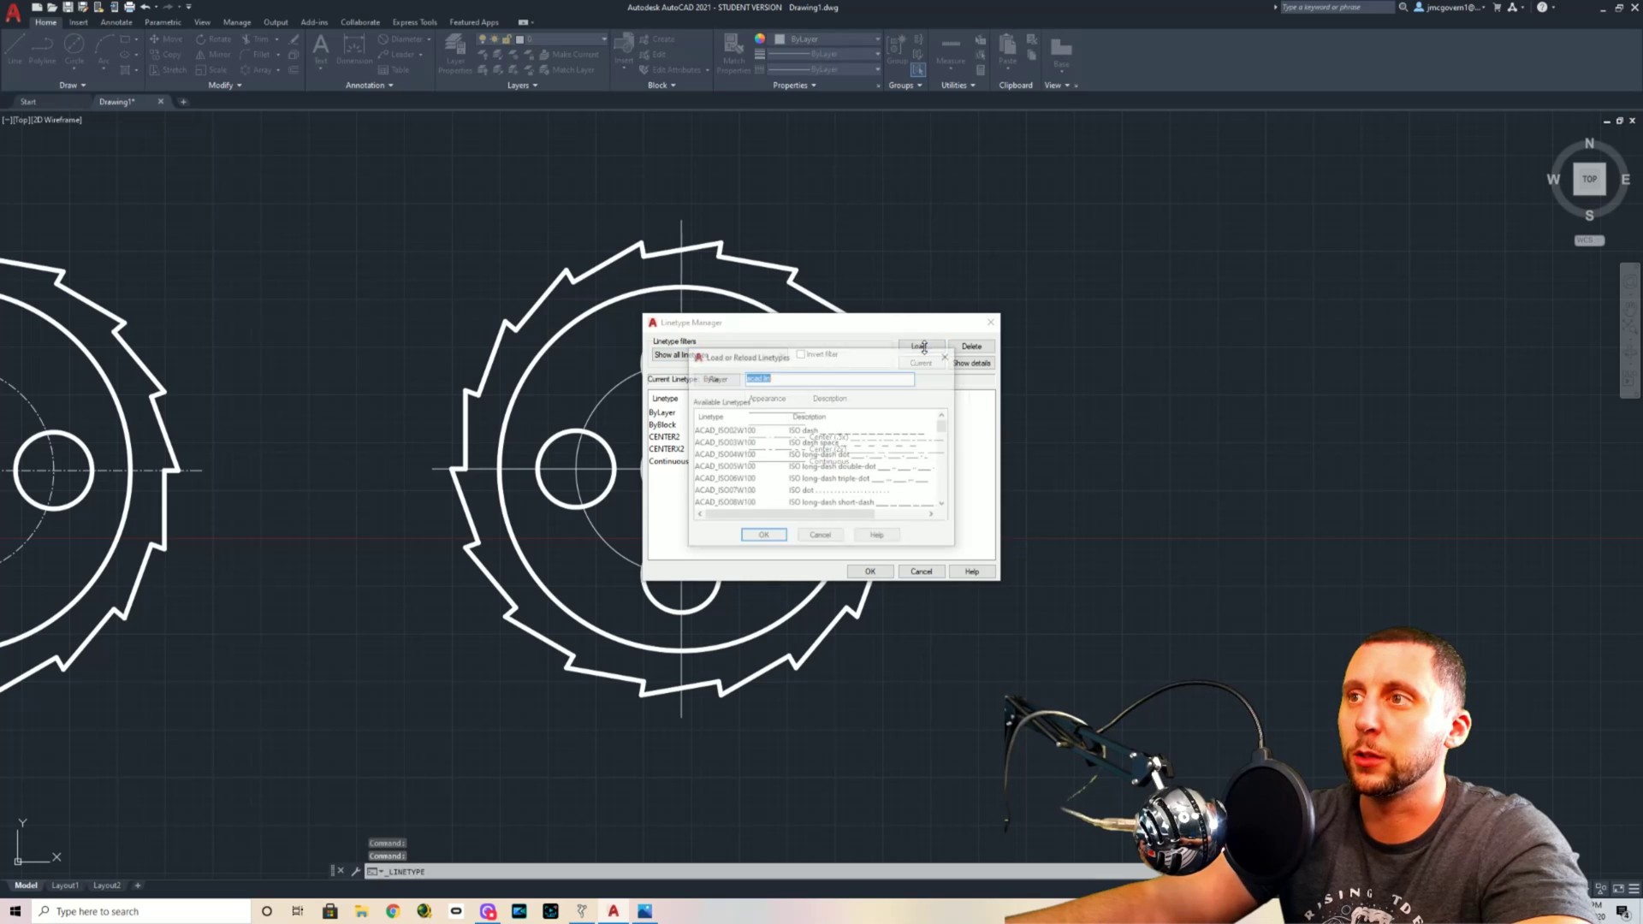
pyautogui.scroll(-1, 740, 470)
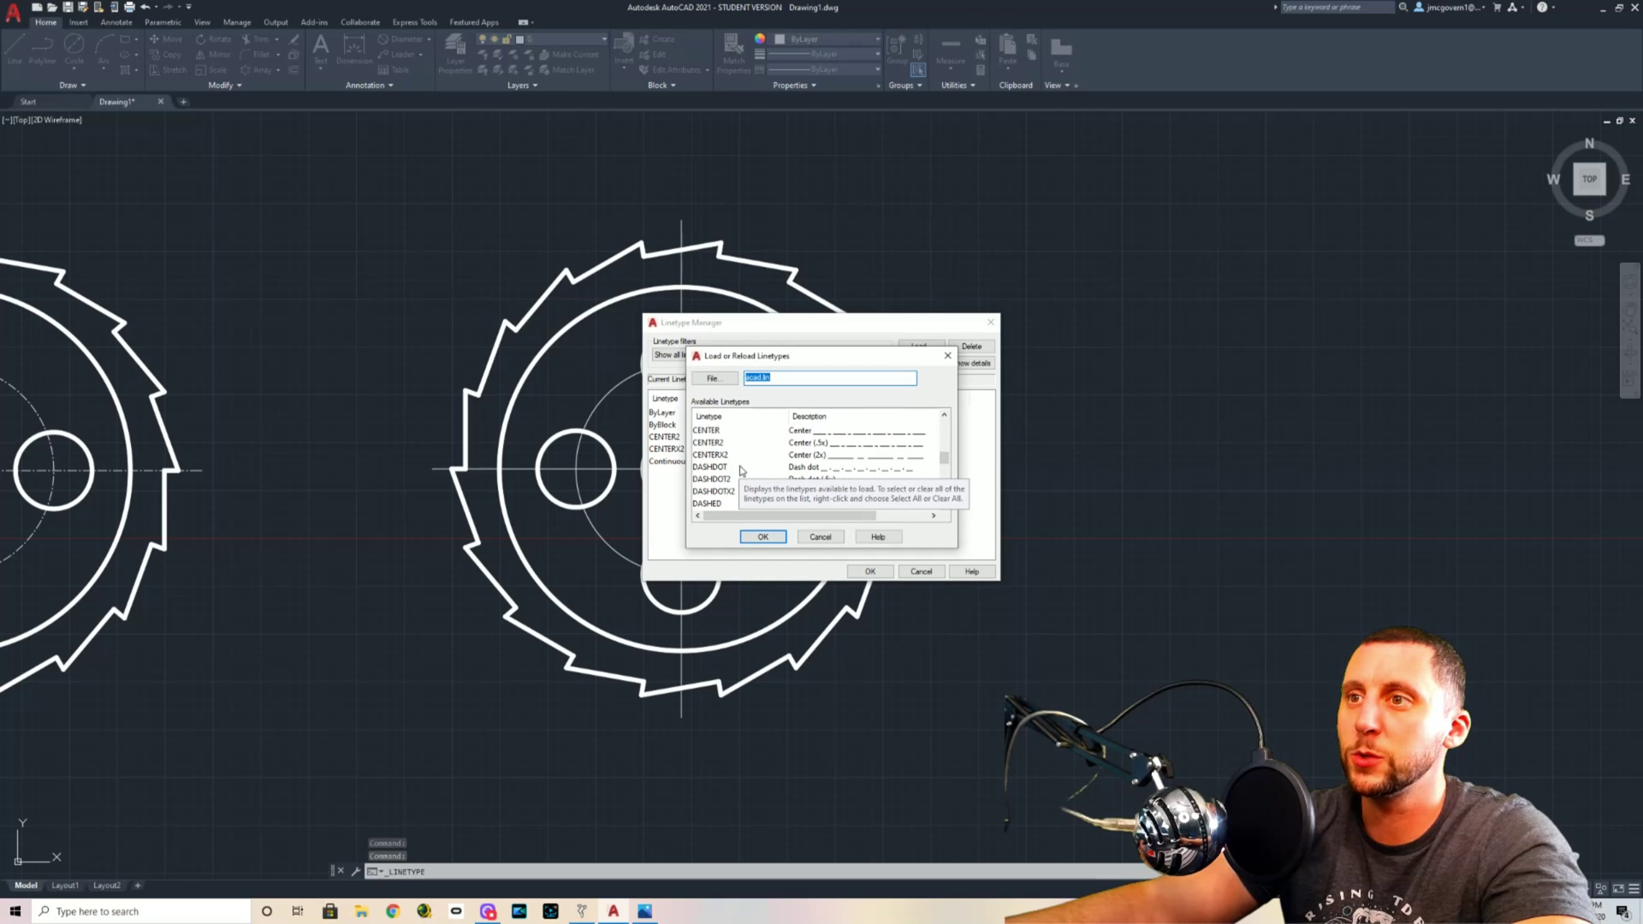
pyautogui.click(710, 430)
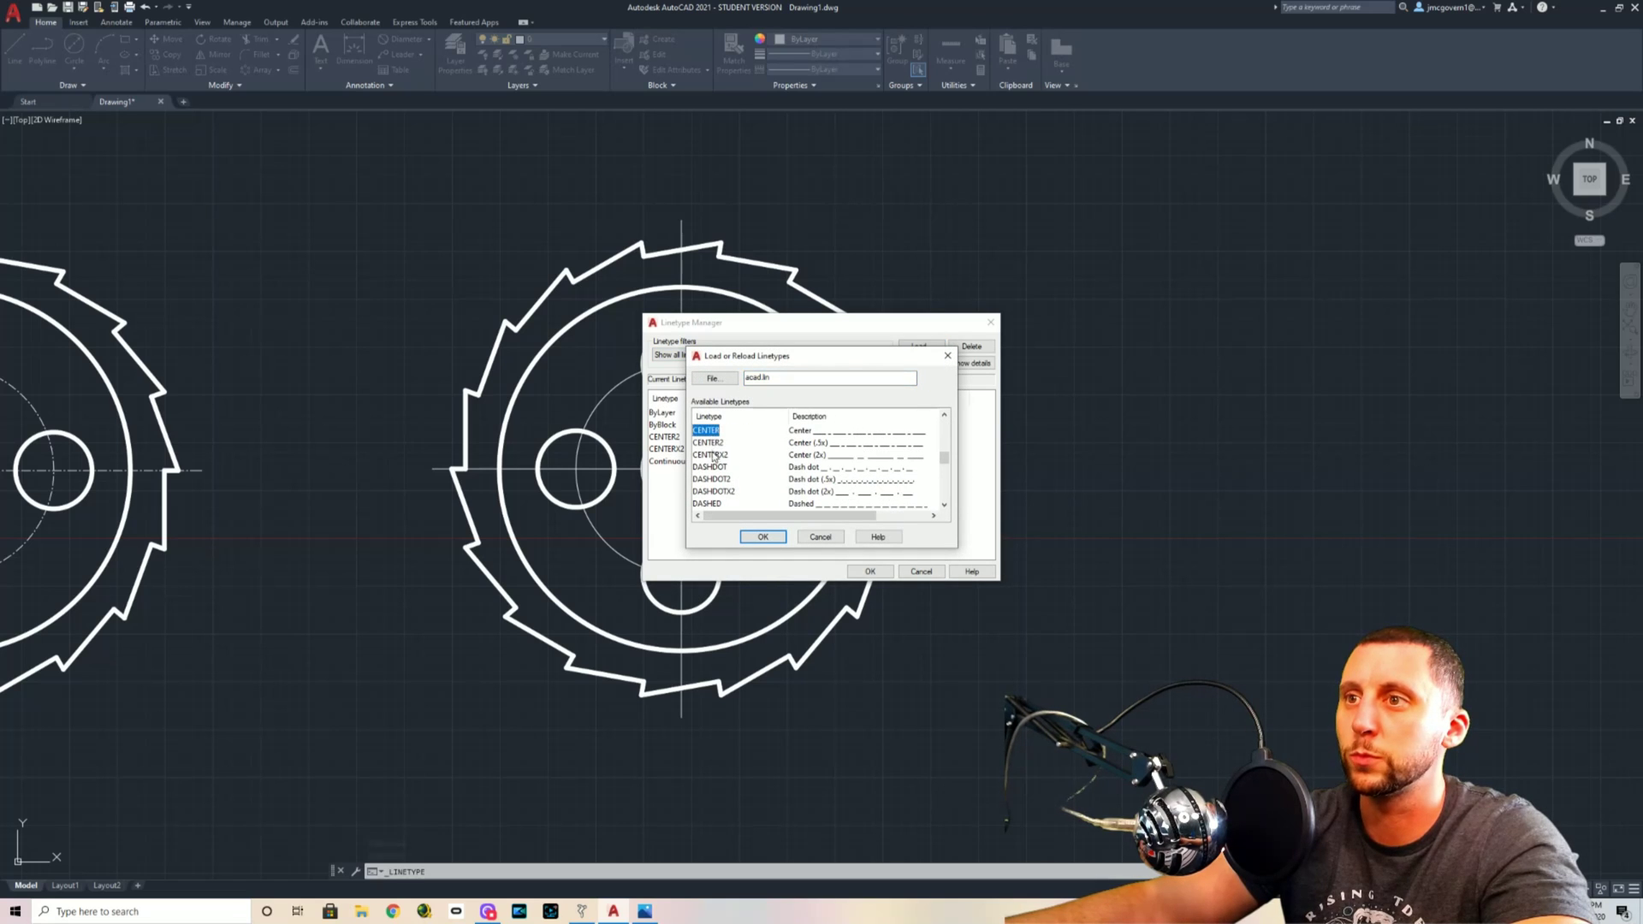
pyautogui.click(714, 456)
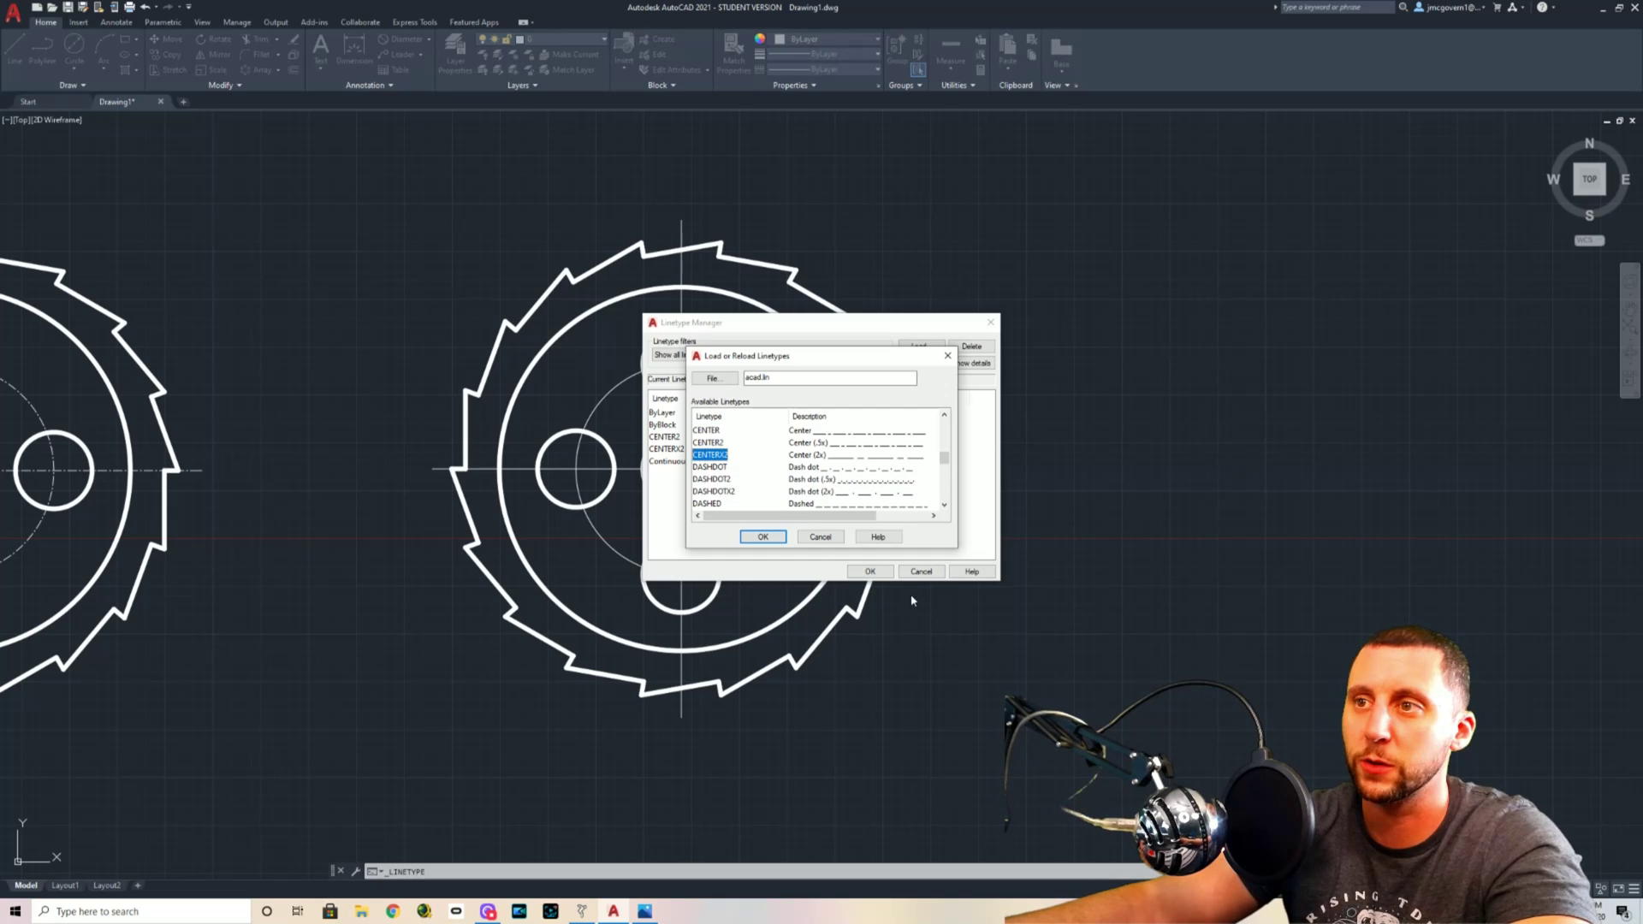
pyautogui.click(773, 538)
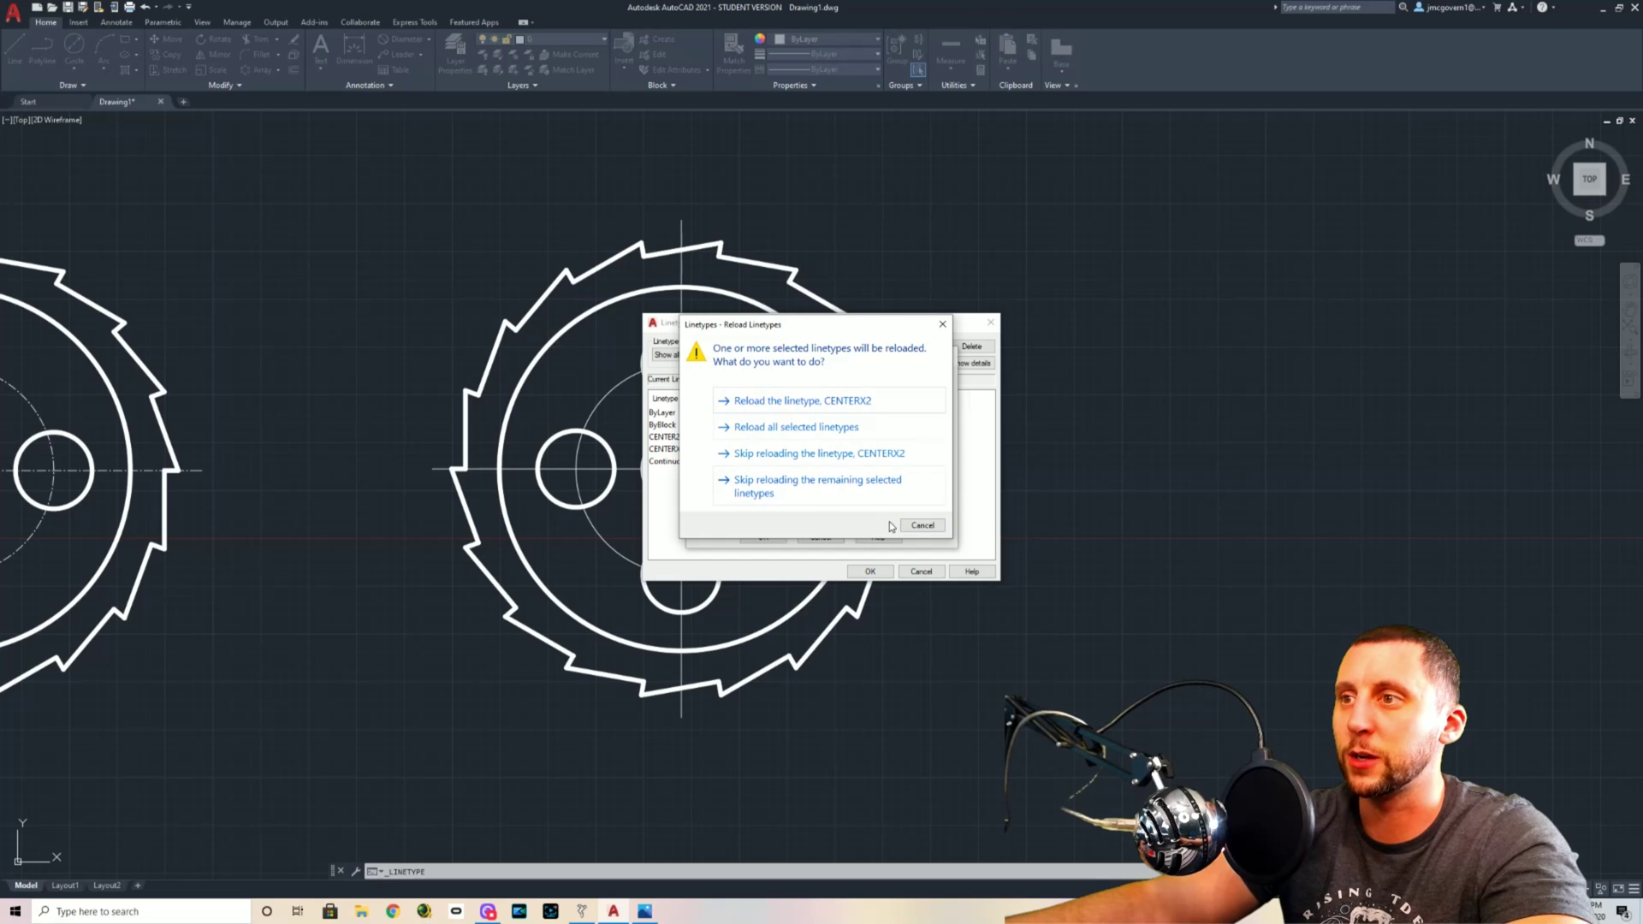
pyautogui.click(922, 526)
pyautogui.click(921, 572)
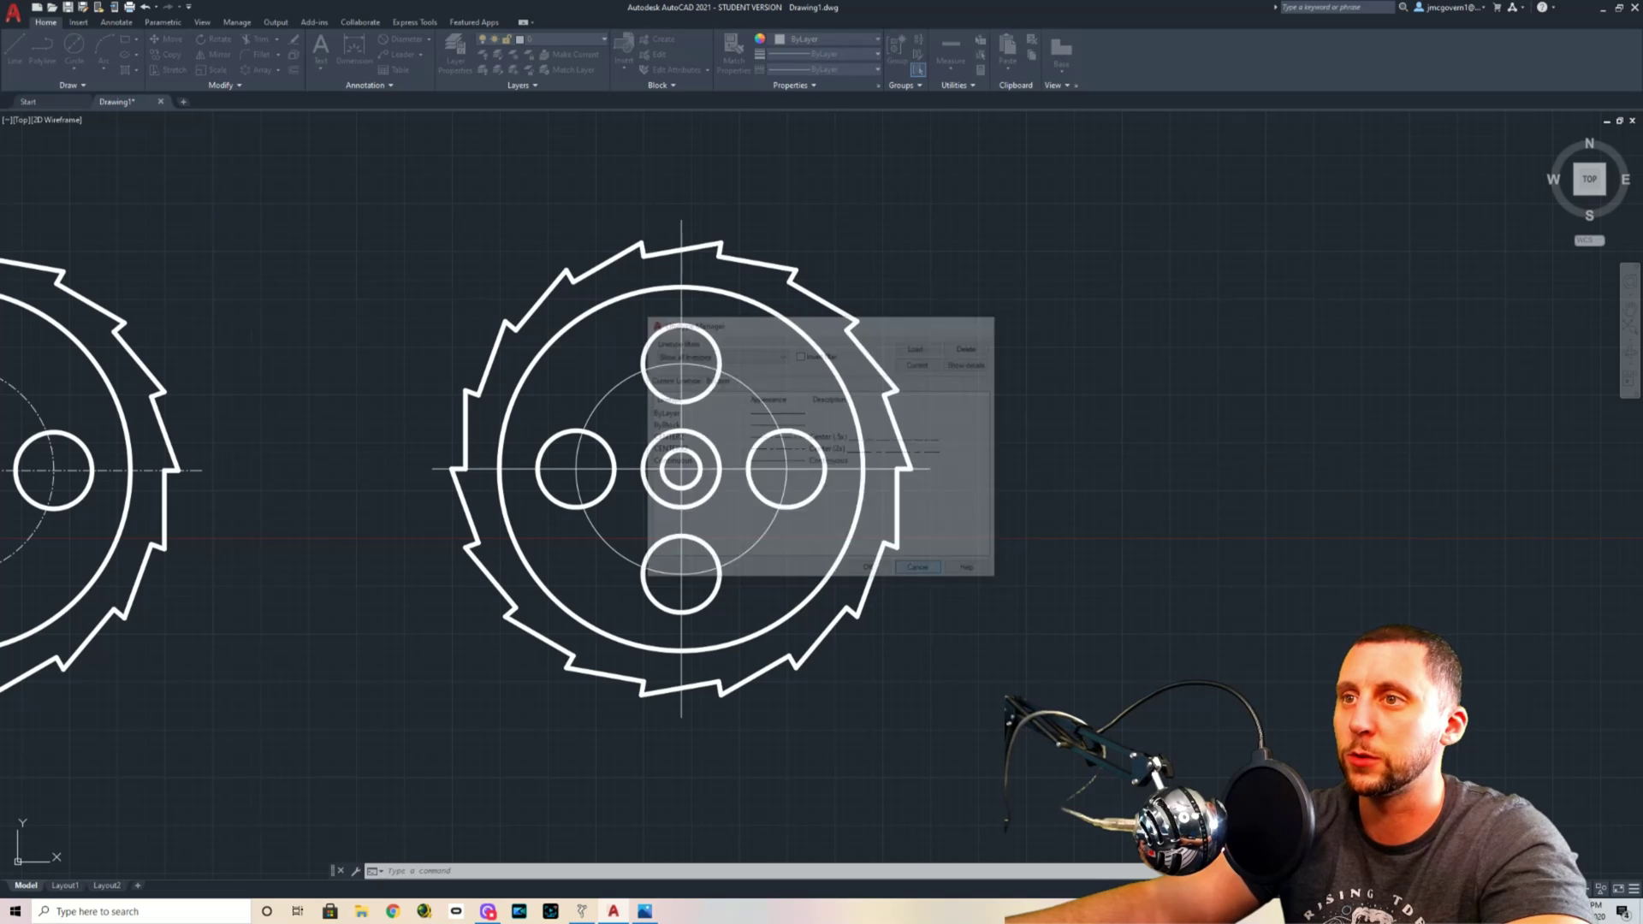
# Apply the CENTERX2 linetype to the horizontal and vertical centre lines and the 27.5-radius circle.
pyautogui.click(682, 470)
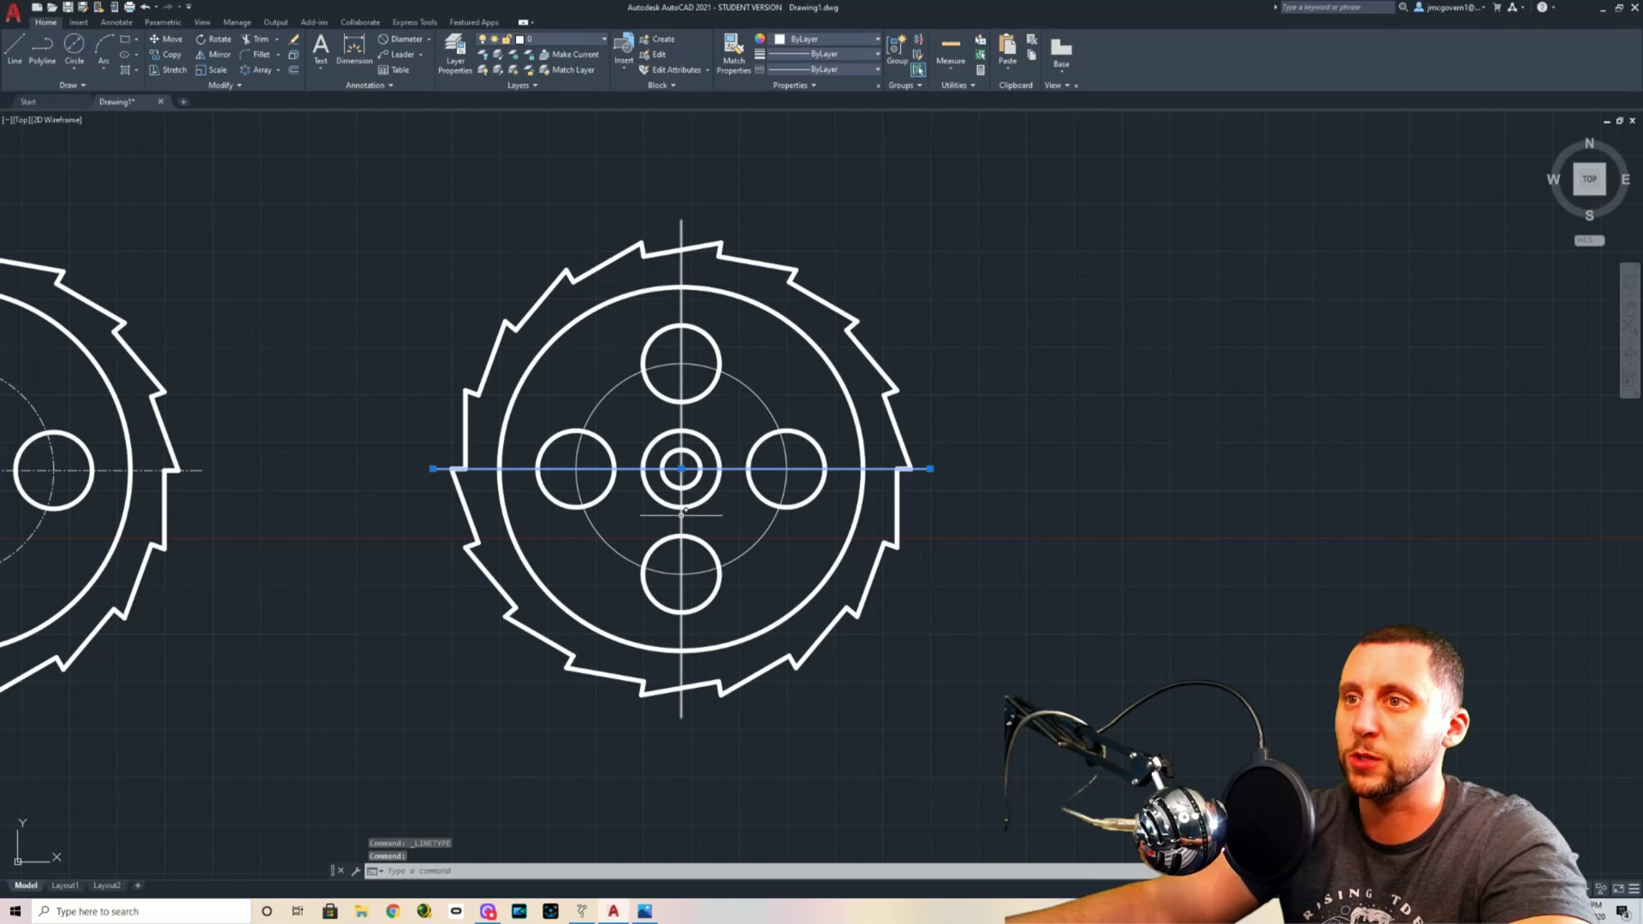
pyautogui.click(682, 507)
pyautogui.click(785, 444)
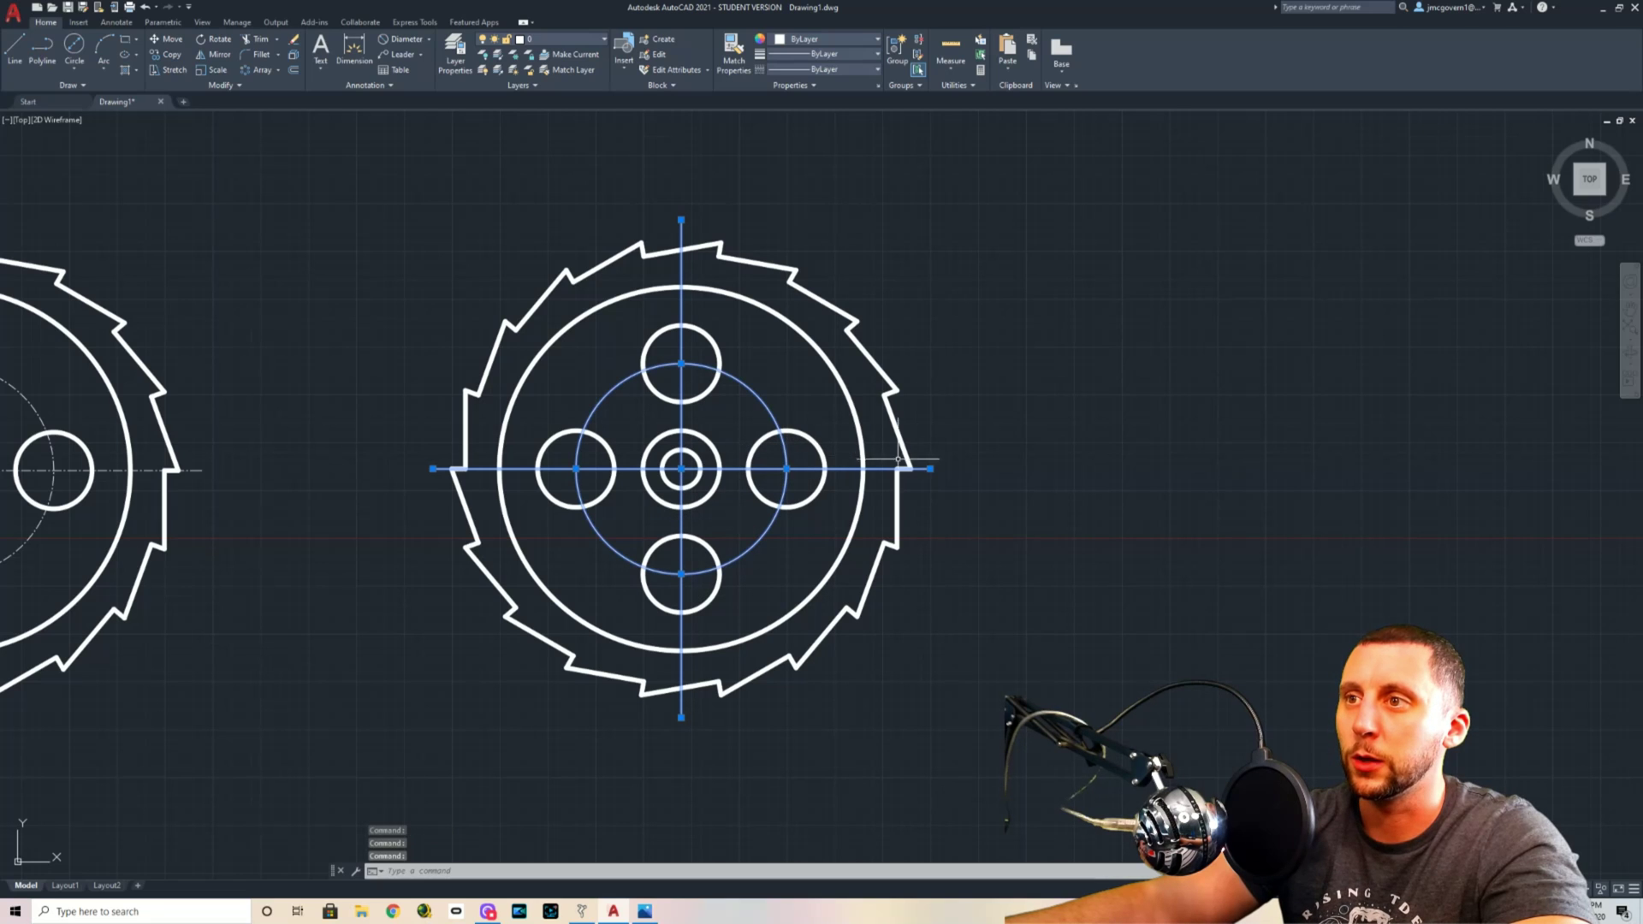
pyautogui.click(826, 70)
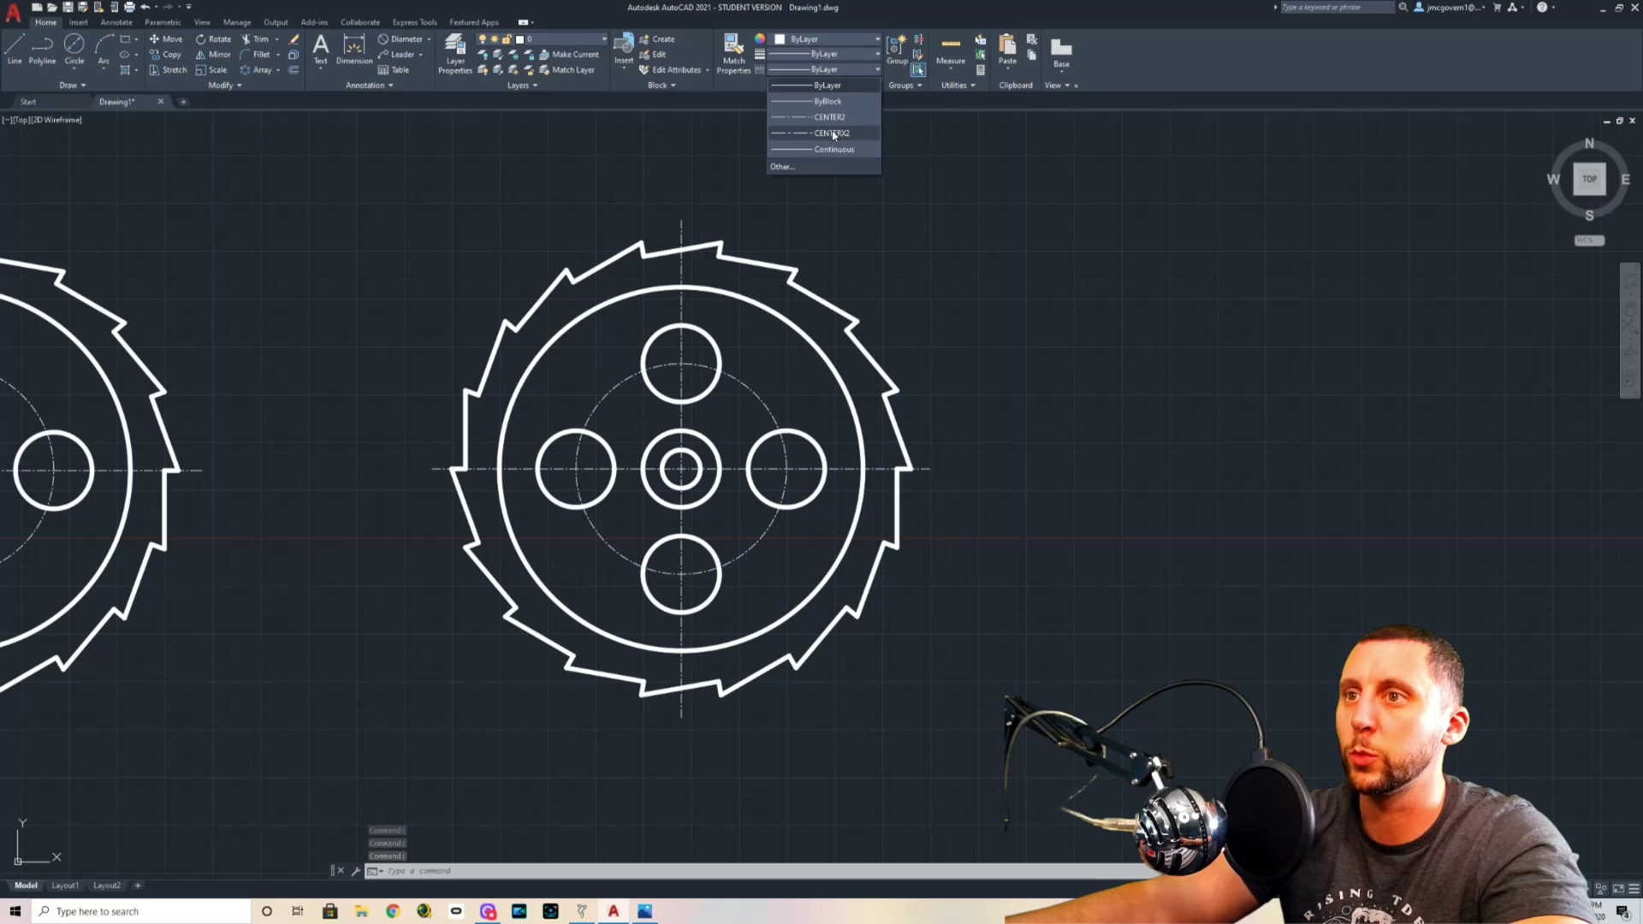
pyautogui.click(834, 134)
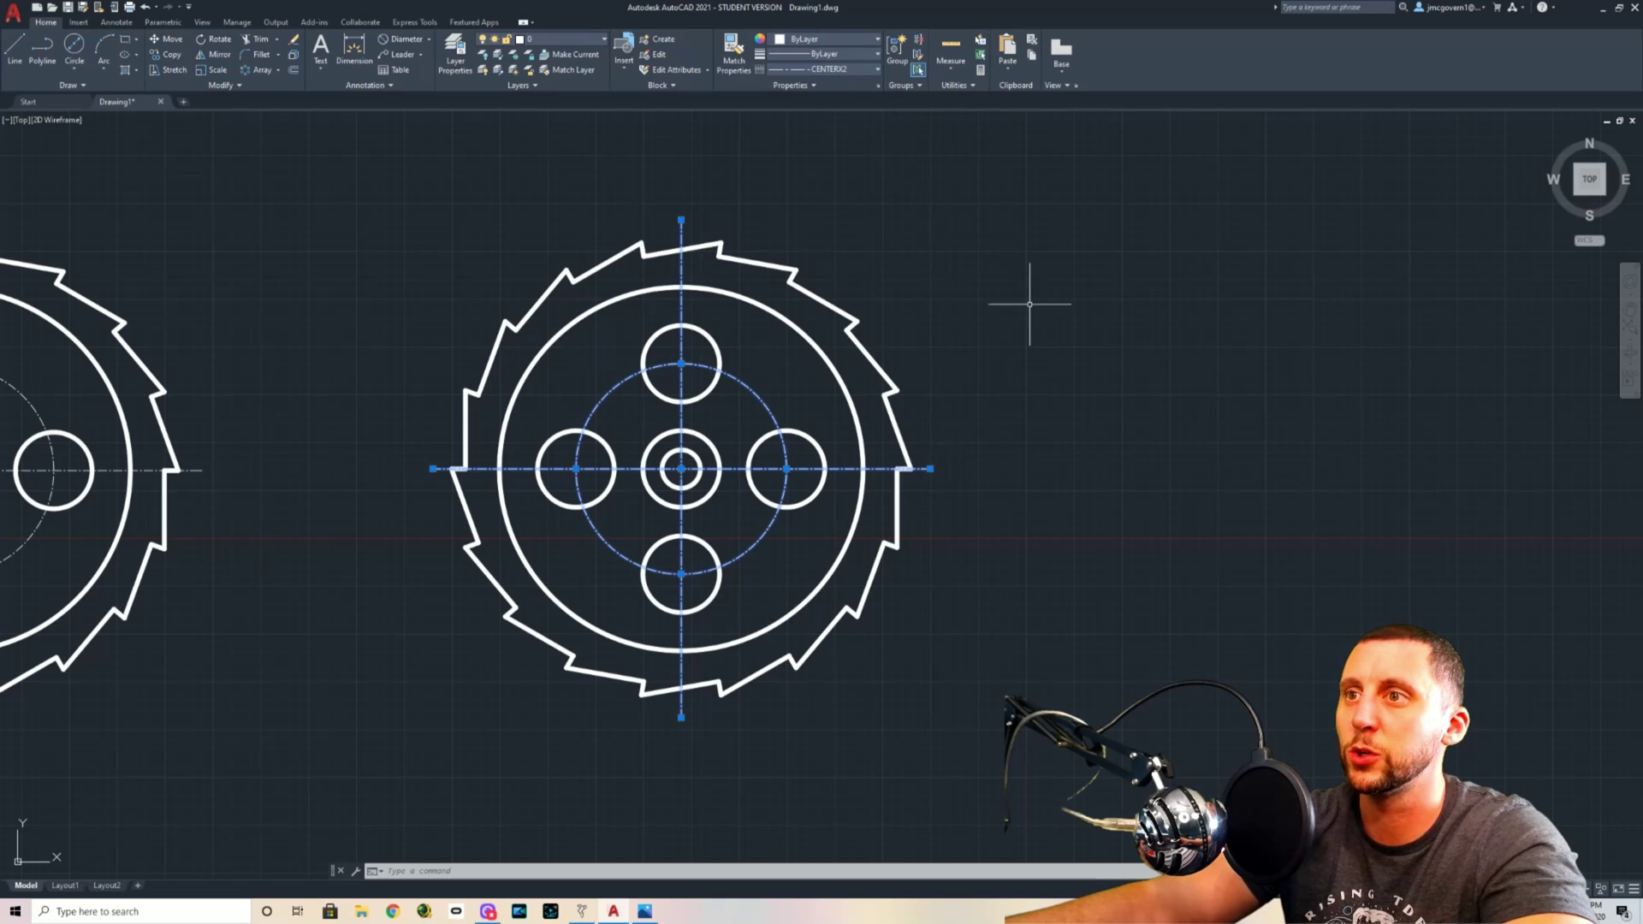
pyautogui.press('Escape')
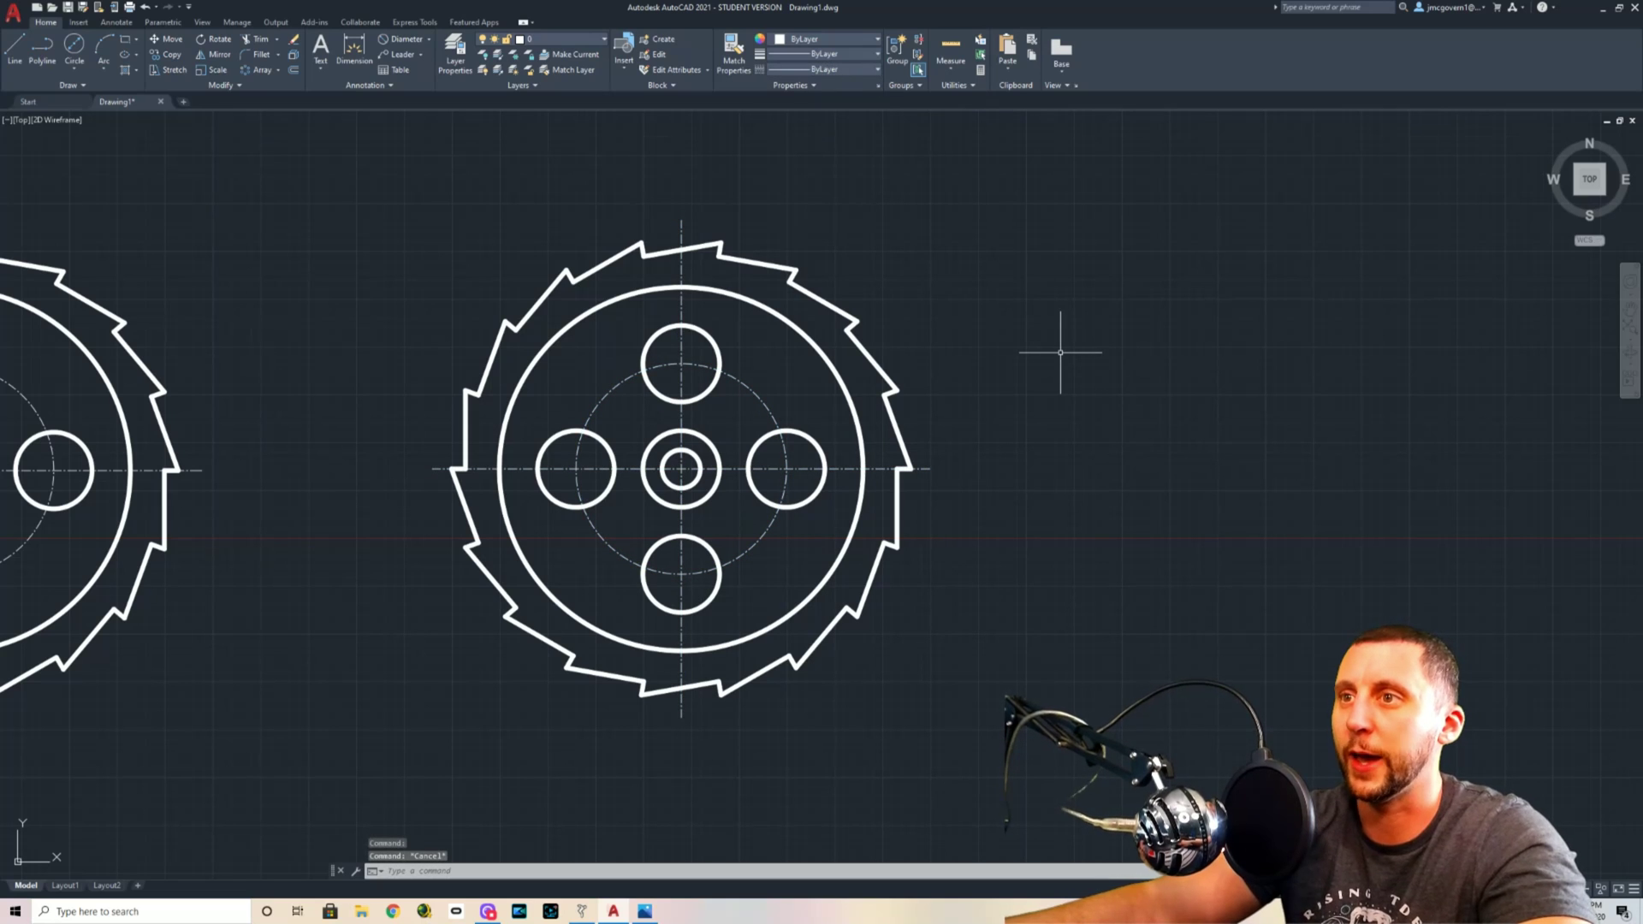